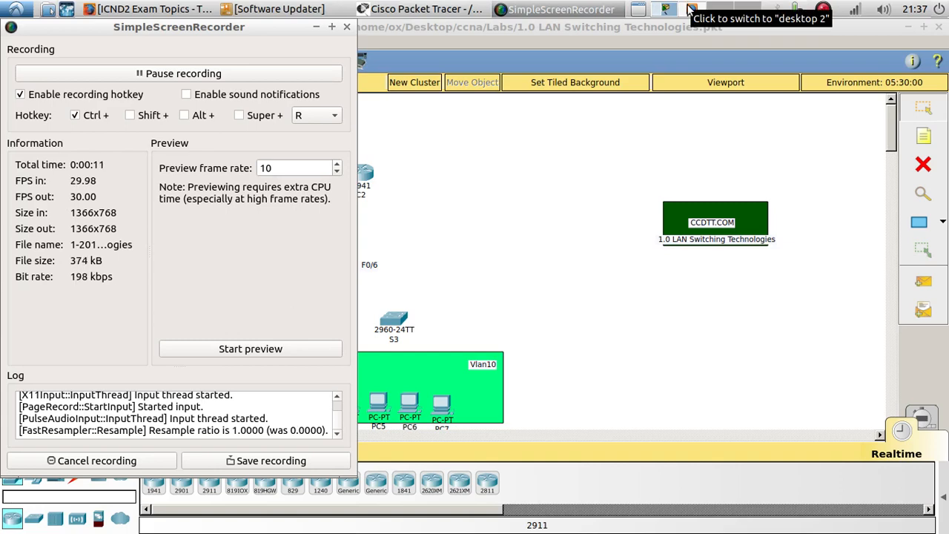
- Switch to Firefox and review the subtopics of section 1.0 LAN Switching Technologies on the ICND2 exam topics page
click(688, 9)
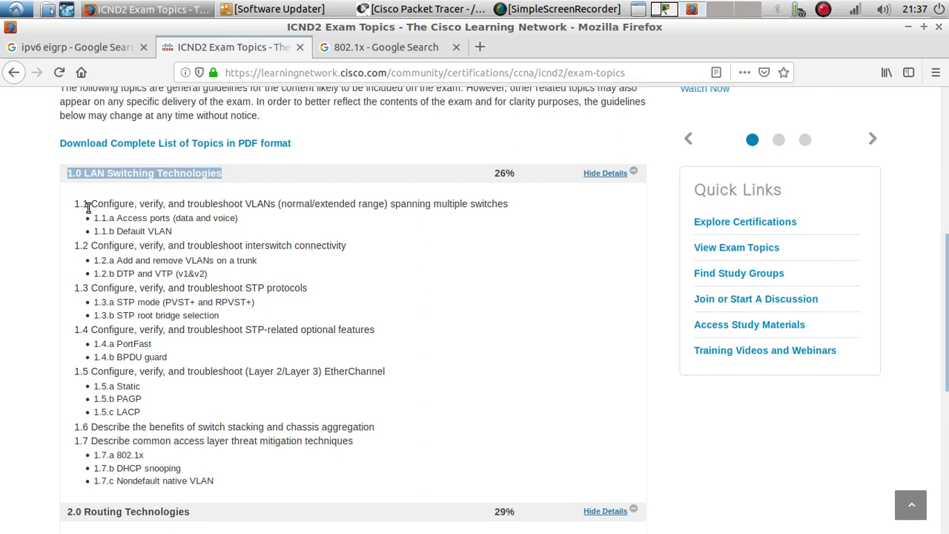
drag(91, 204, 310, 214)
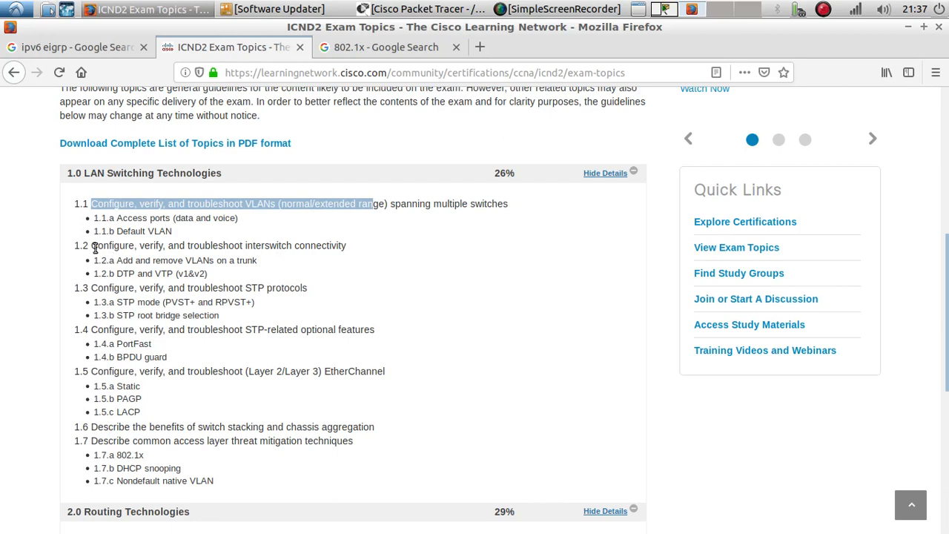
double_click(163, 273)
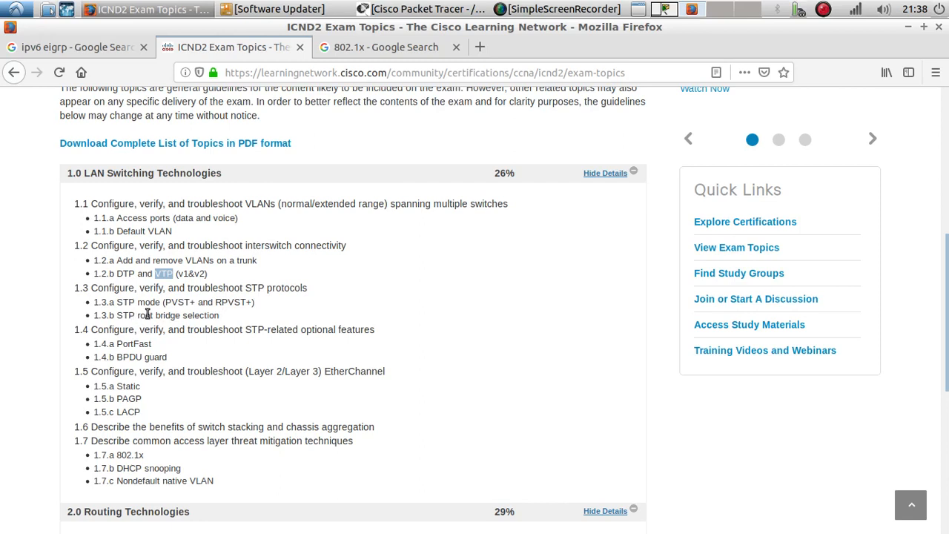
drag(231, 319, 157, 327)
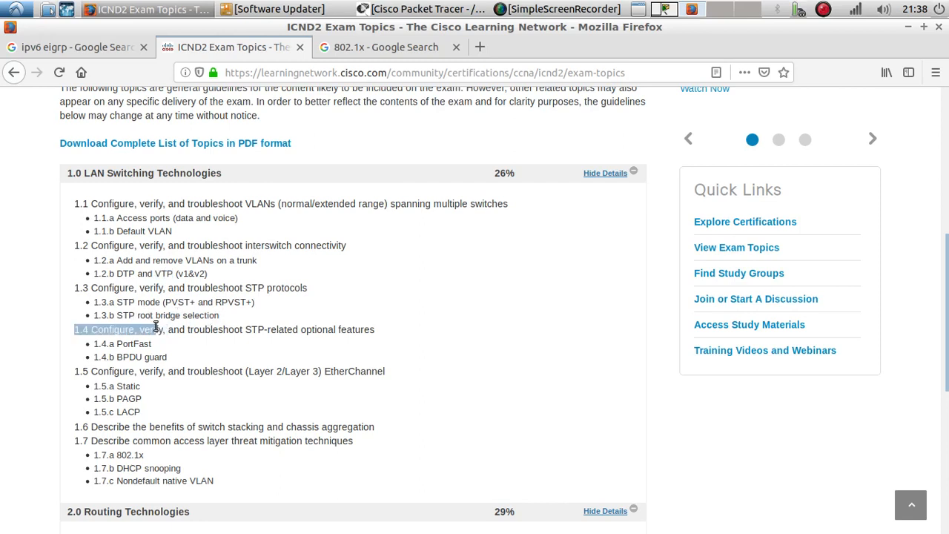
click(142, 336)
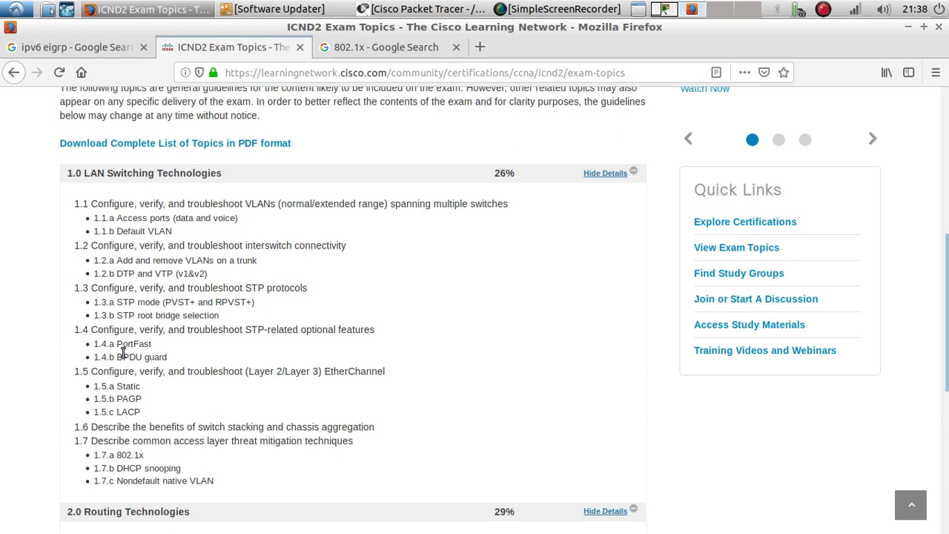
scroll(167, 357, down, 2)
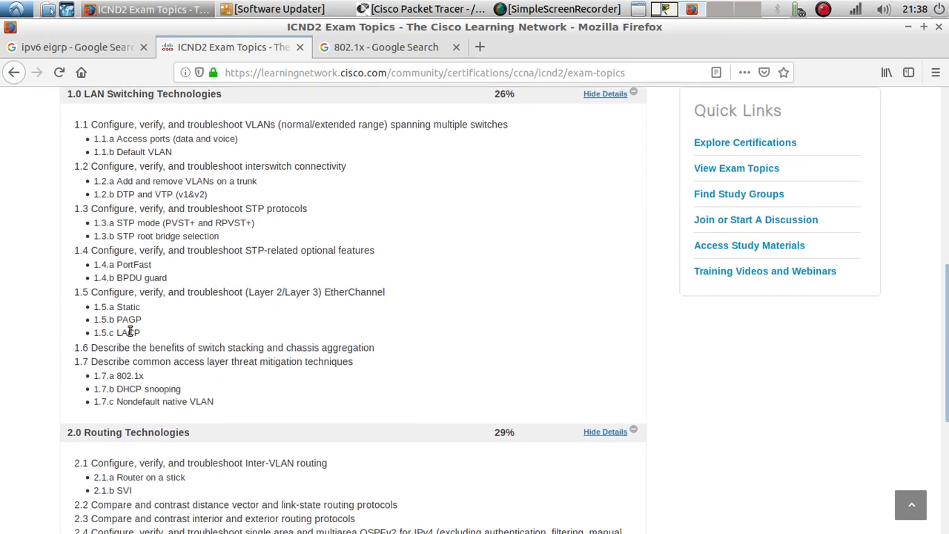
double_click(129, 331)
scroll(136, 342, down, 1)
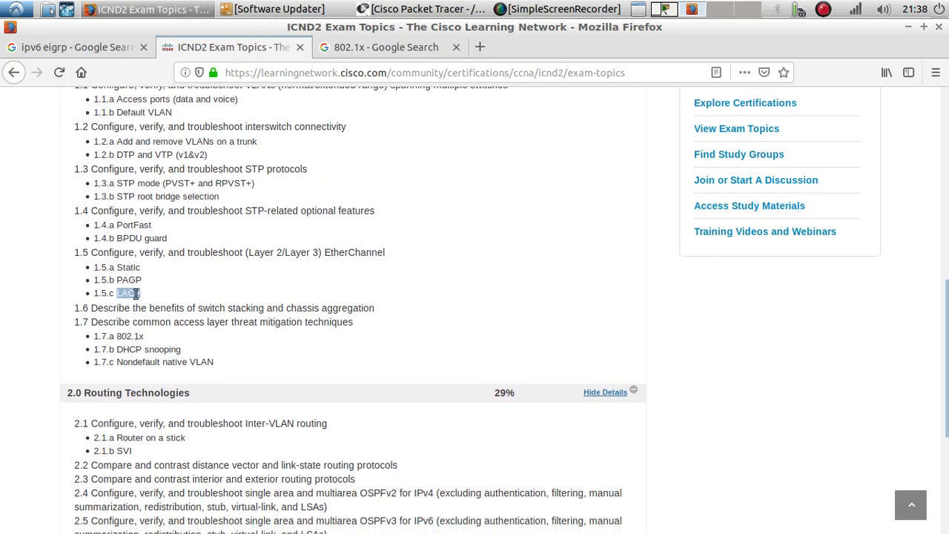
scroll(159, 271, up, 2)
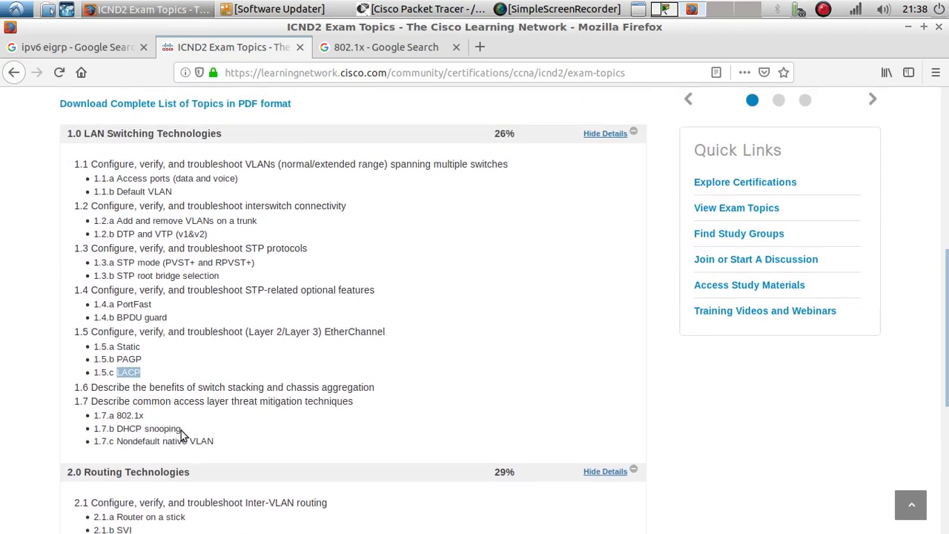
drag(181, 434, 118, 432)
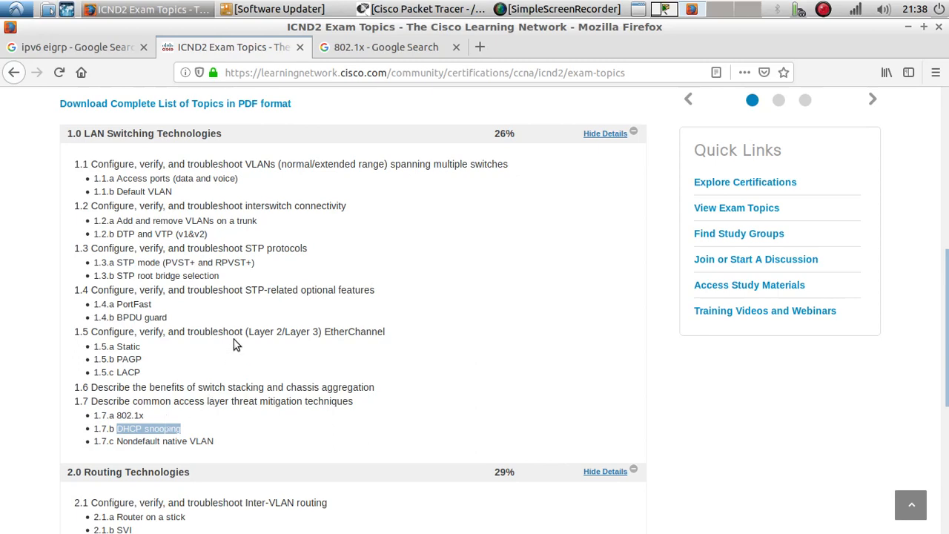
scroll(234, 343, down, 3)
scroll(234, 343, up, 1)
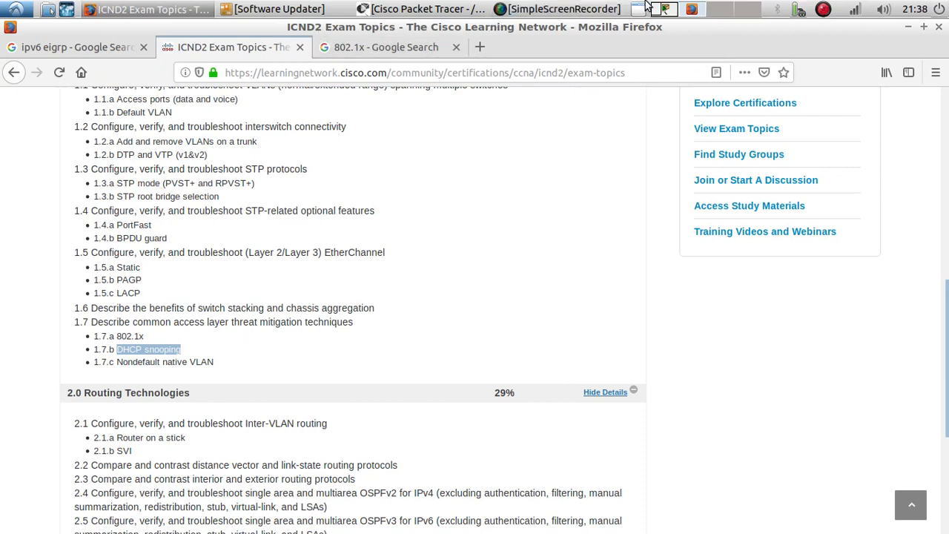
- Switch to Cisco Packet Tracer, open switch S2 in an enlarged window and start its command line session
click(667, 10)
click(495, 160)
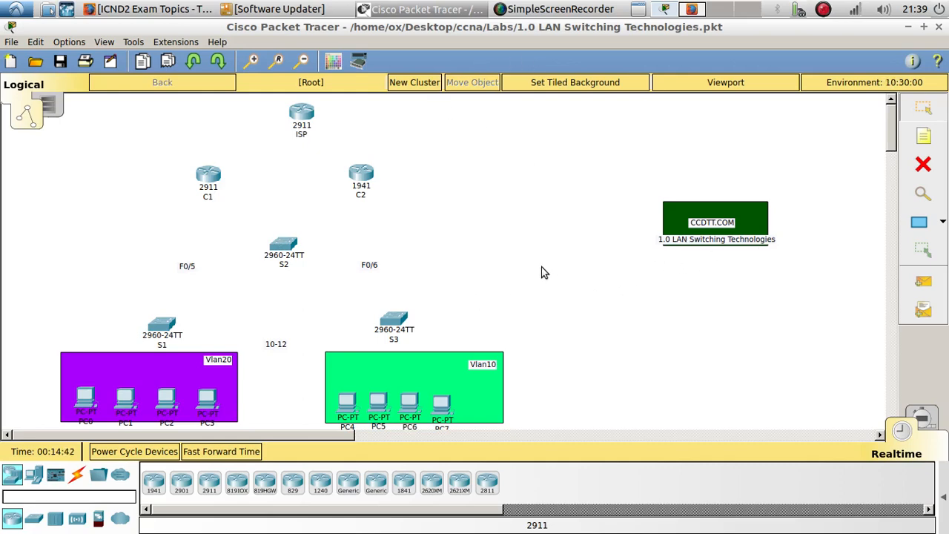
click(282, 246)
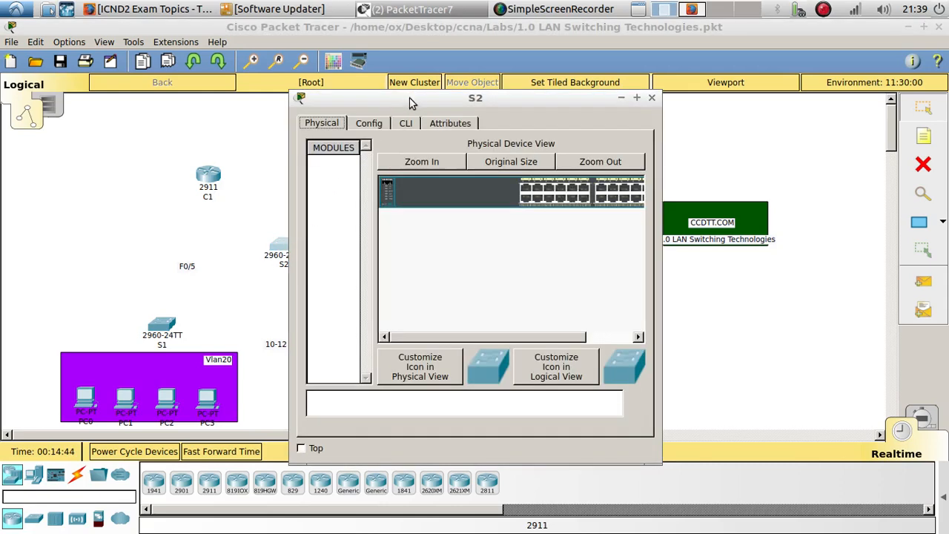
drag(410, 97, 630, 65)
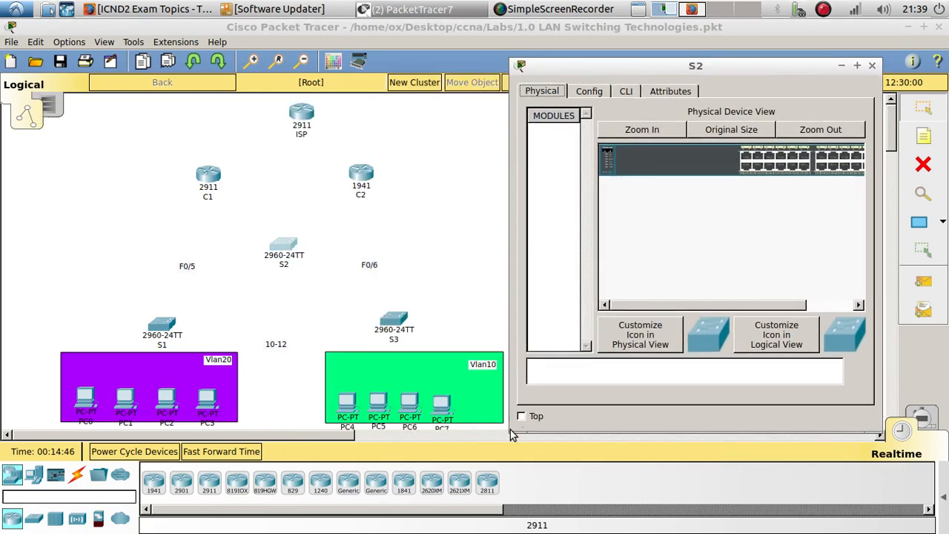
drag(512, 434, 410, 468)
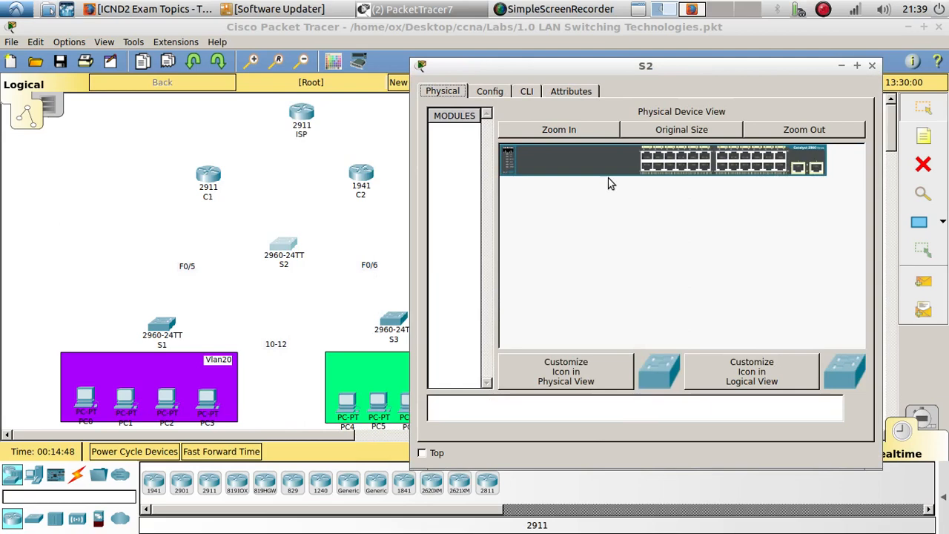
click(528, 91)
drag(563, 67, 647, 58)
key(Return)
key(Return)
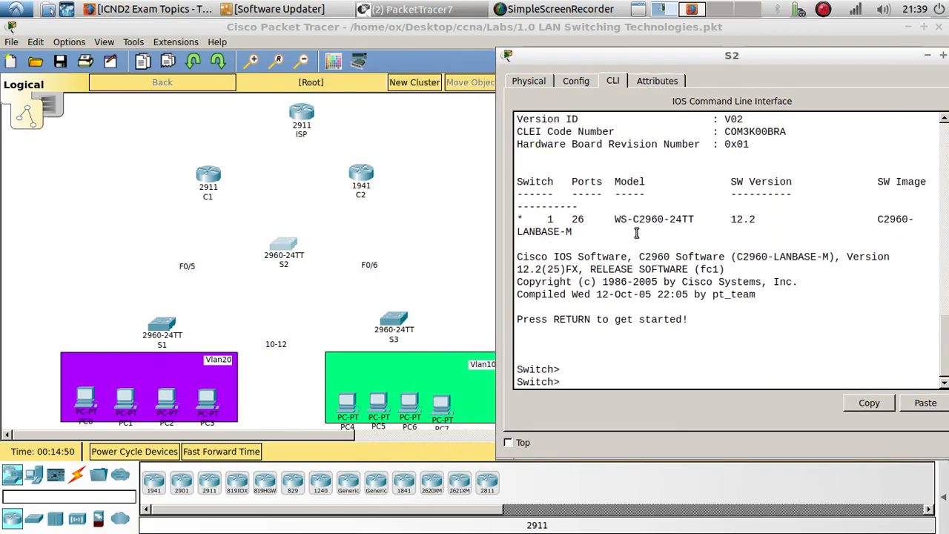
- Enter privileged EXEC mode on S2 with en and global configuration mode with config t
text(en)
key(Return)
key(Return)
text(config)
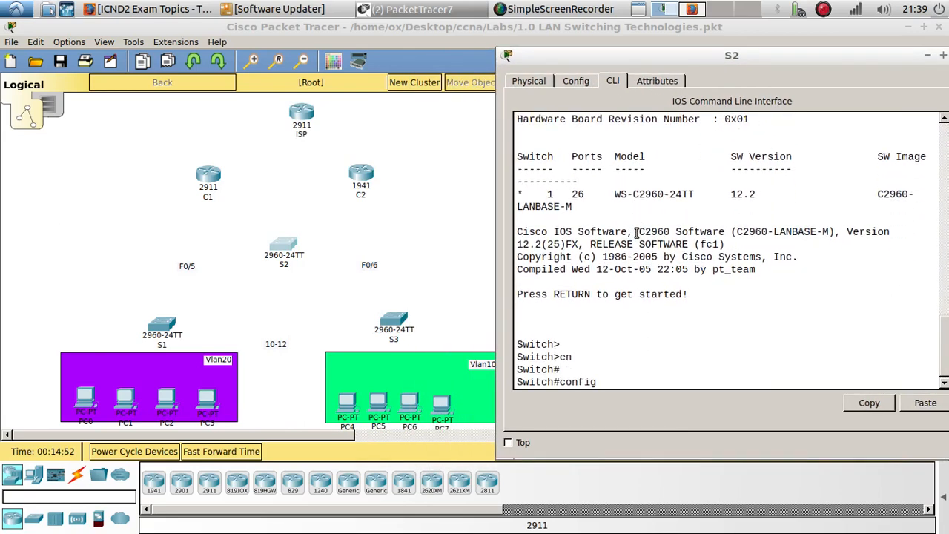
text( t)
key(Return)
key(Return)
- Set the switch's hostname to S2
text(hos)
key(Tab)
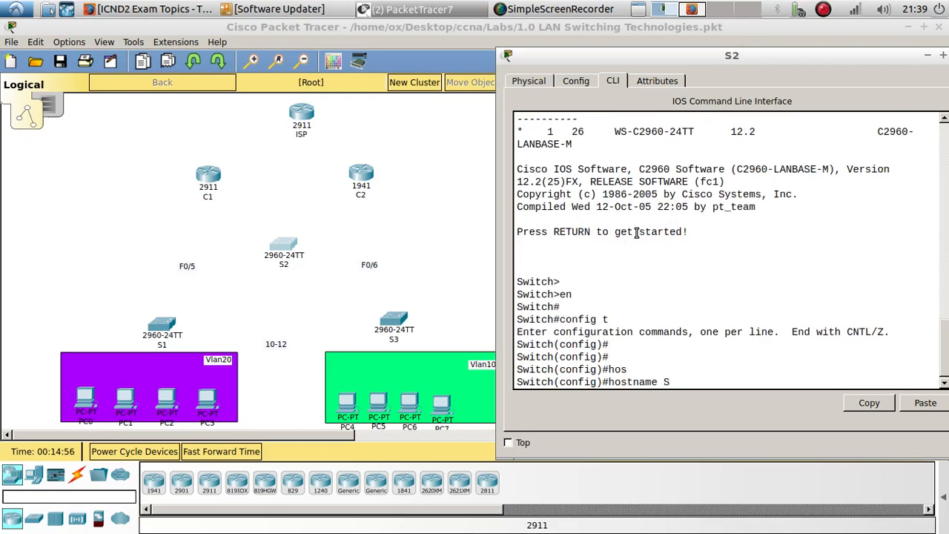
text(S2)
key(Return)
key(Return)
key(Return)
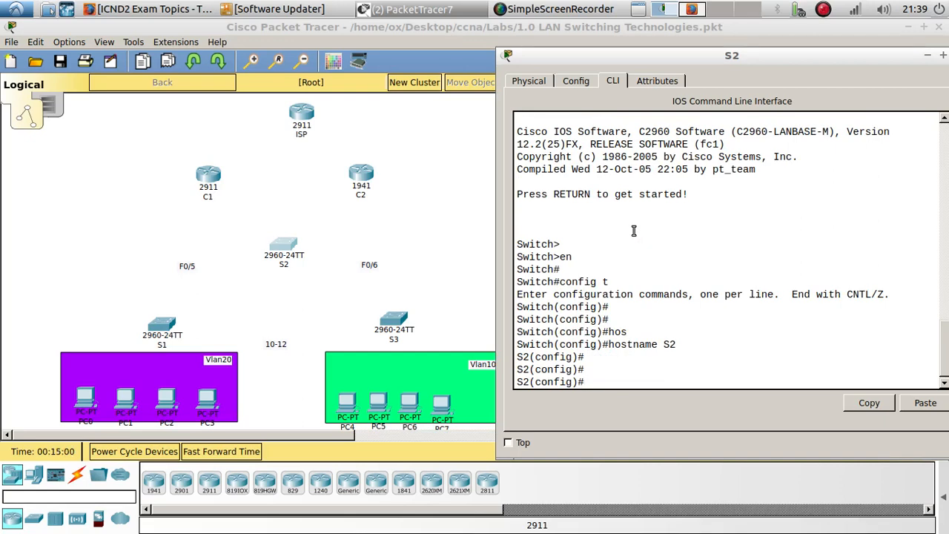
- Check topic 1.1.a Access ports on the exam page in Firefox, then return to Packet Tracer and close S2's window
click(698, 15)
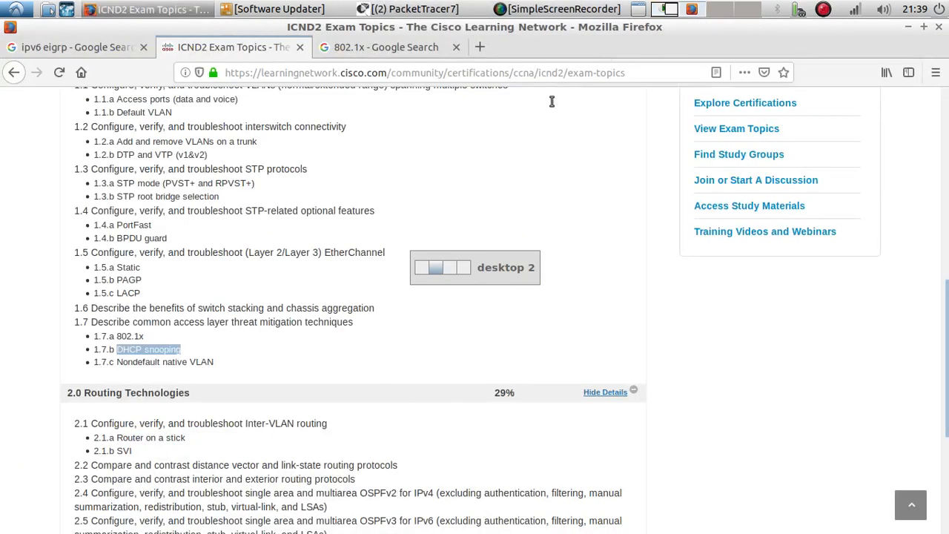
scroll(139, 331, up, 2)
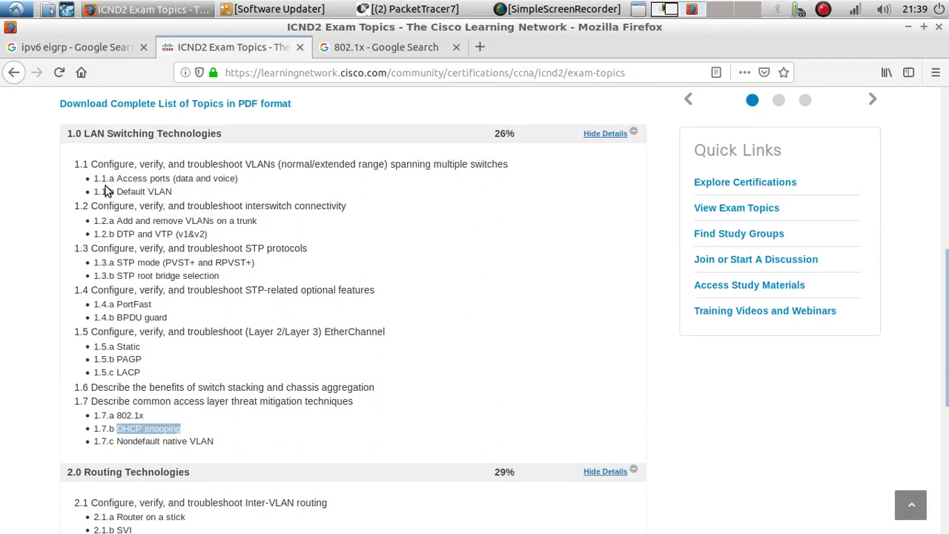
drag(117, 179, 174, 183)
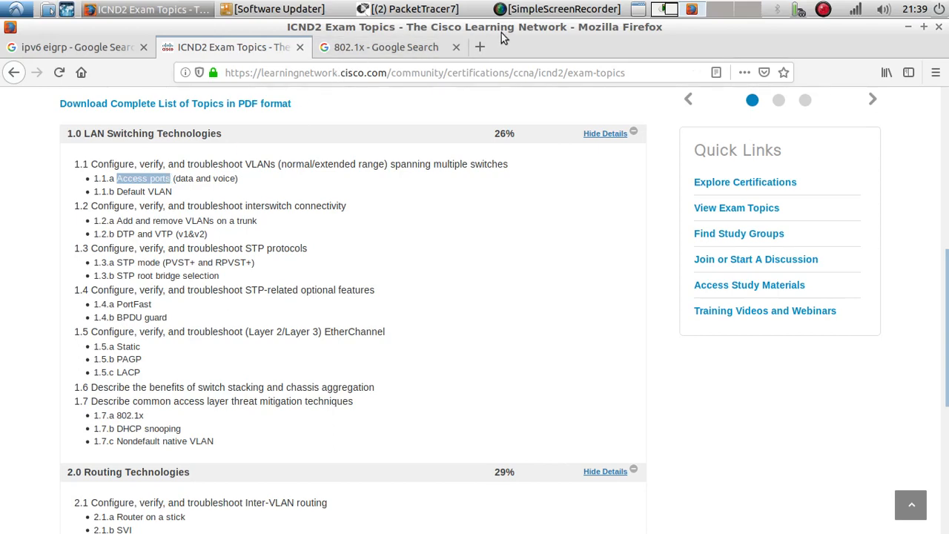
click(660, 9)
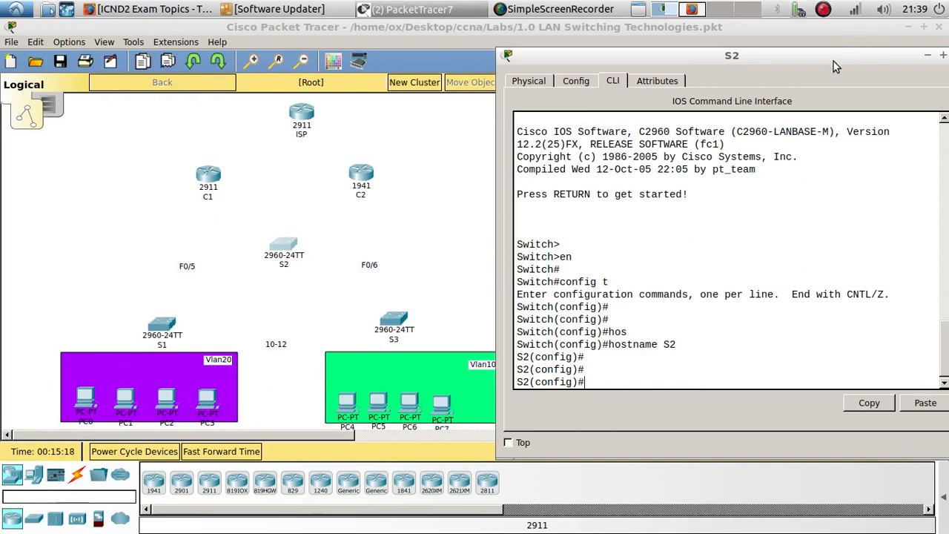
drag(832, 60, 730, 57)
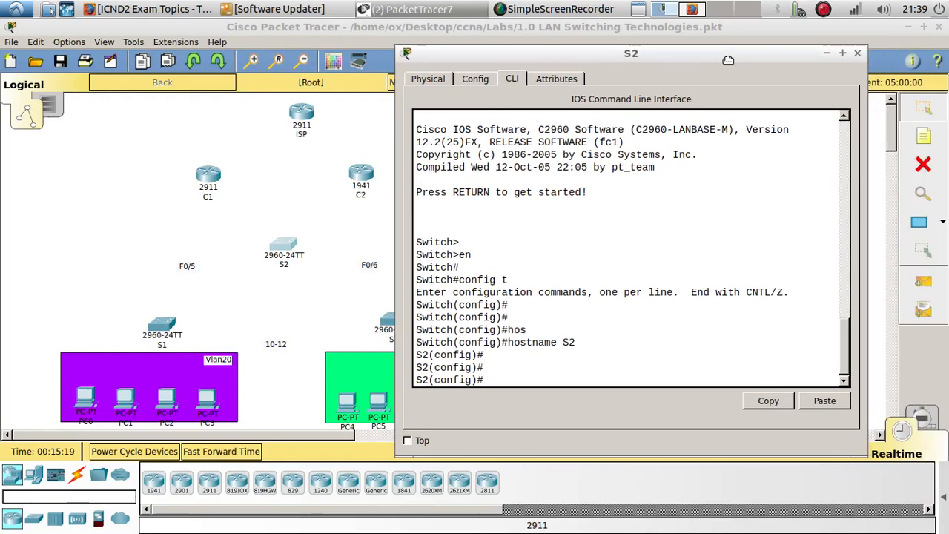
click(858, 55)
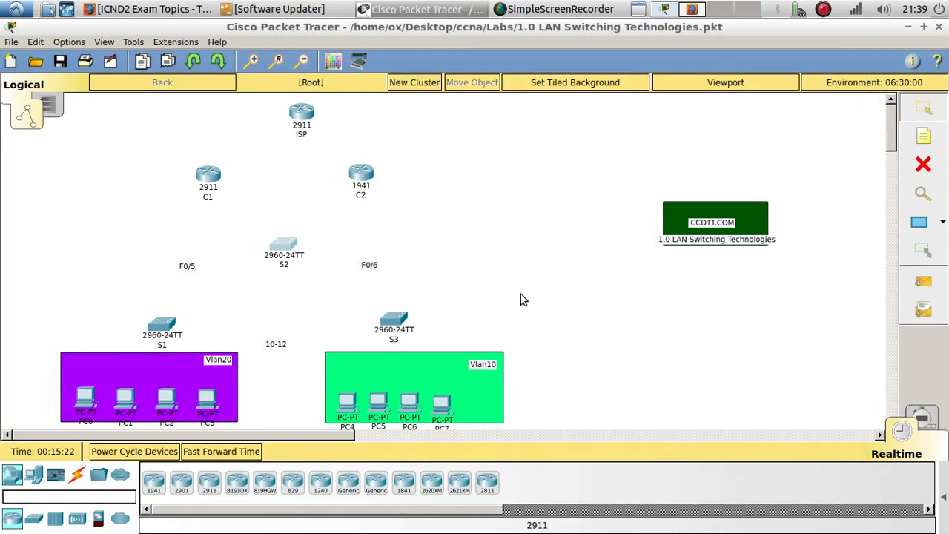
- Place a note reading F0/1-4 in the purple Vlan20 area and copy it into the green Vlan10 area
click(93, 361)
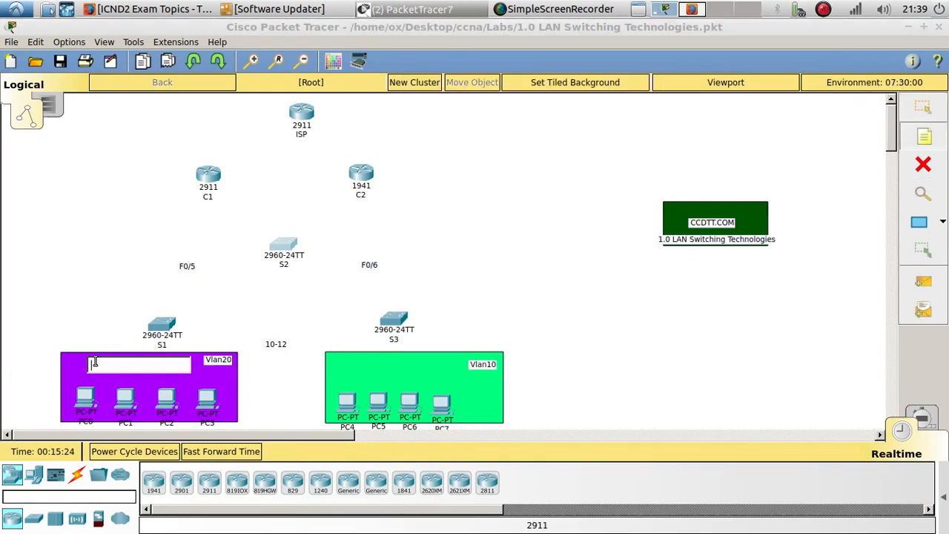
text(F0/)
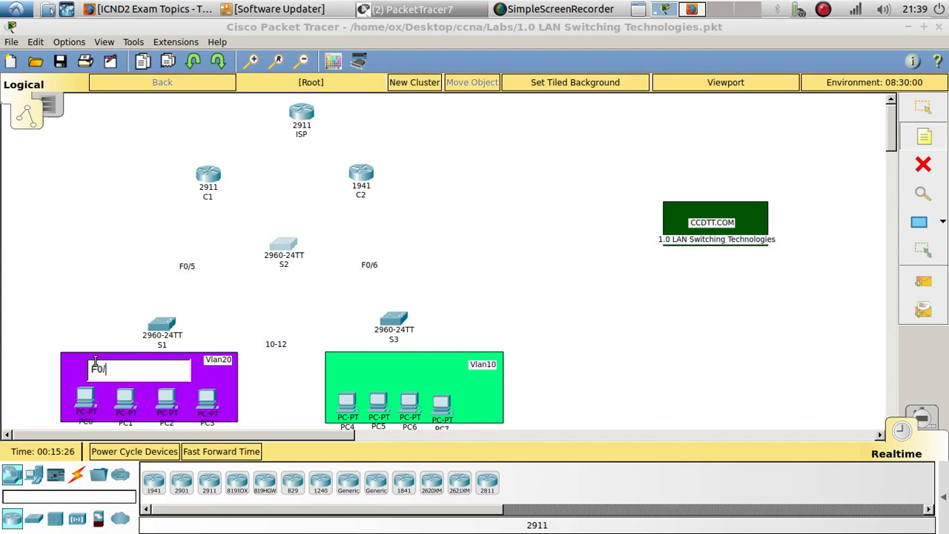
text(1-4)
key(Escape)
drag(110, 367, 350, 368)
key(ctrl+c)
key(ctrl+v)
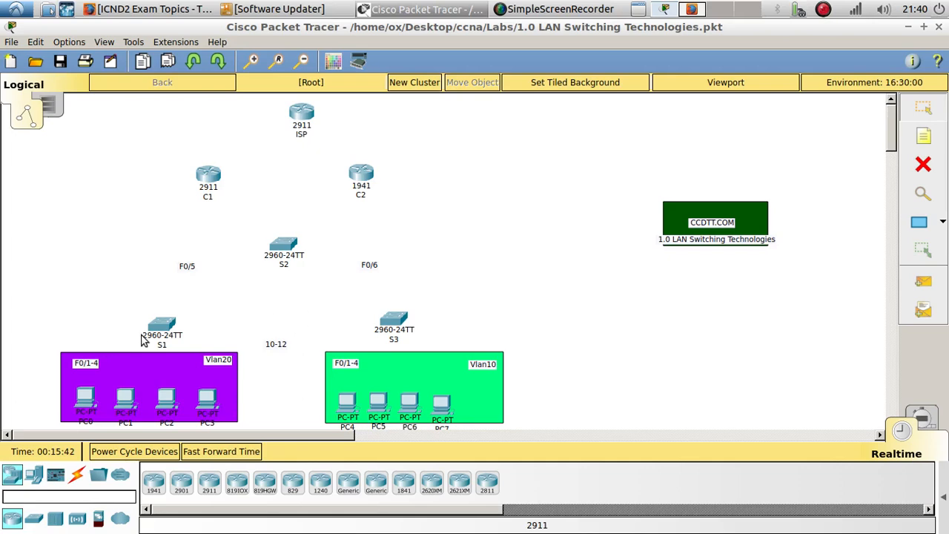
- Open switch S1's command line and enter global configuration mode using en and config t
click(170, 325)
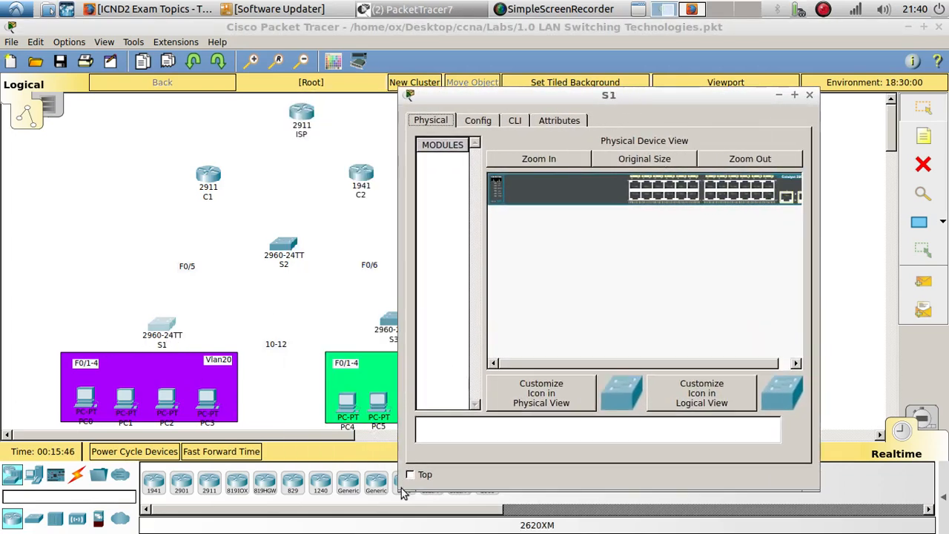
click(524, 126)
key(Return)
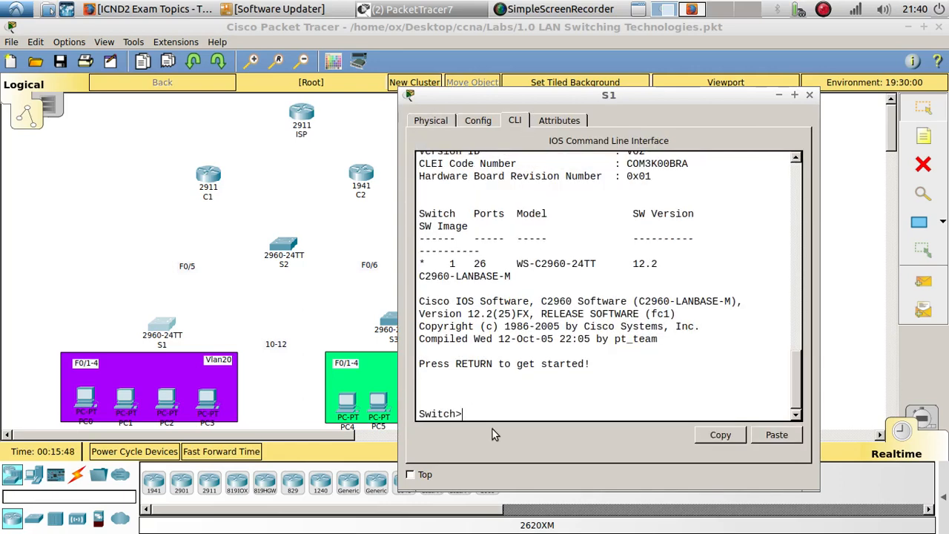
text(en)
key(Return)
key(Return)
text(confi)
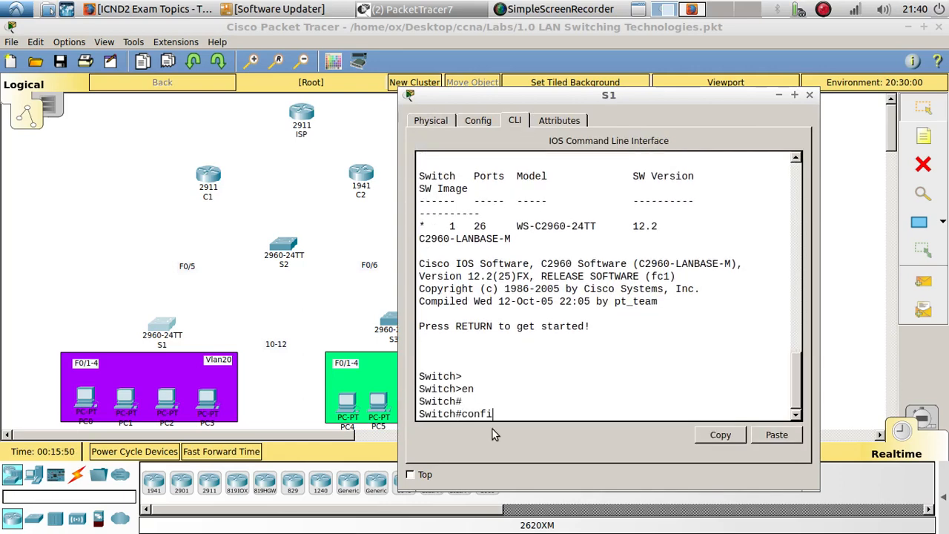
text(g t)
key(Return)
key(Return)
key(Return)
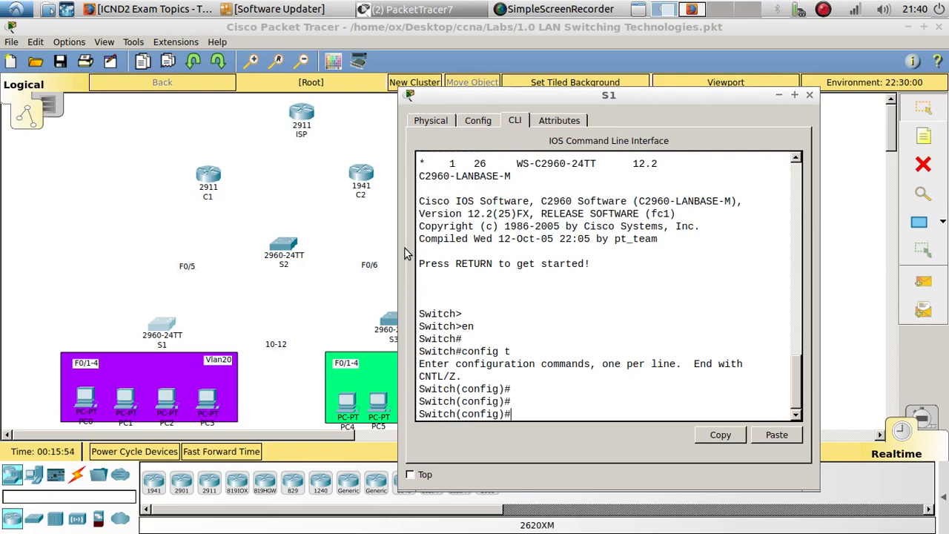
- Check the VTP entry under topic 1.2.b in Firefox, then return to Packet Tracer and close S1's window
click(696, 10)
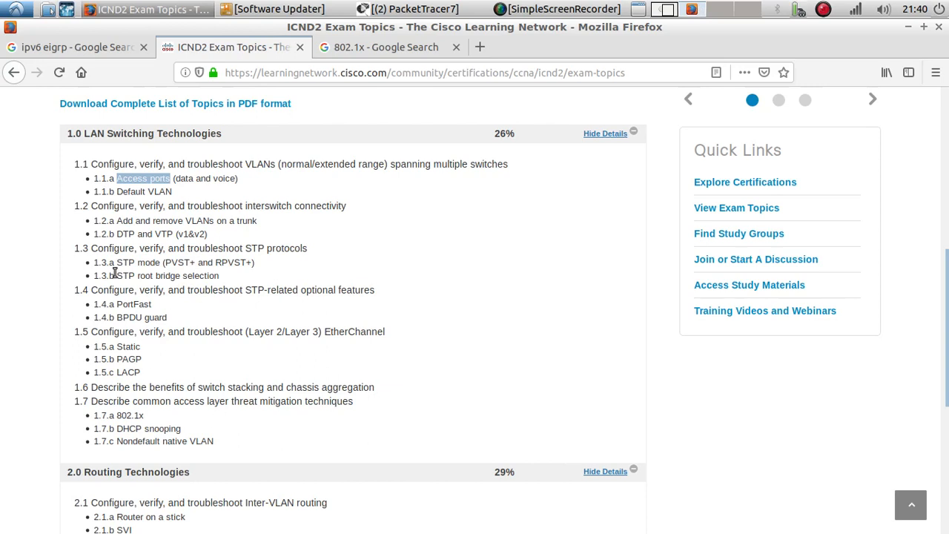
double_click(165, 234)
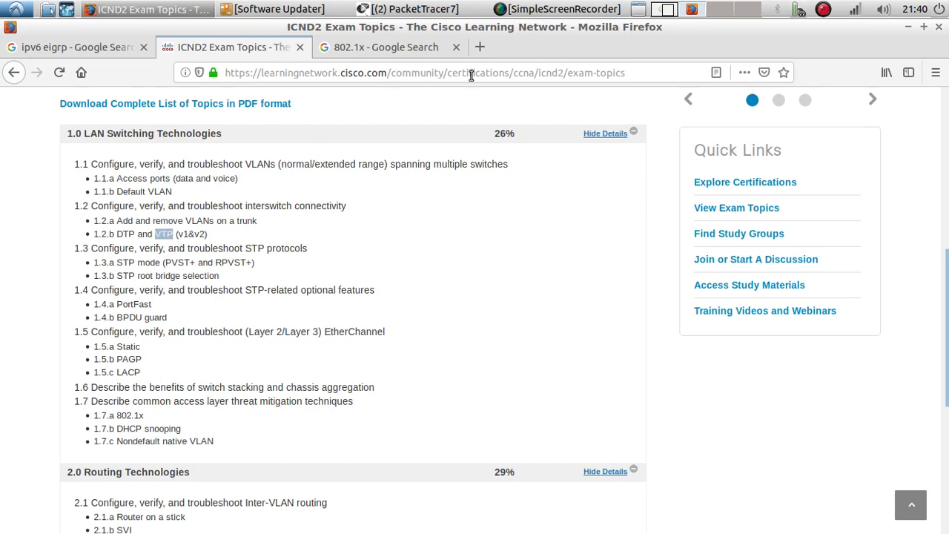
click(667, 9)
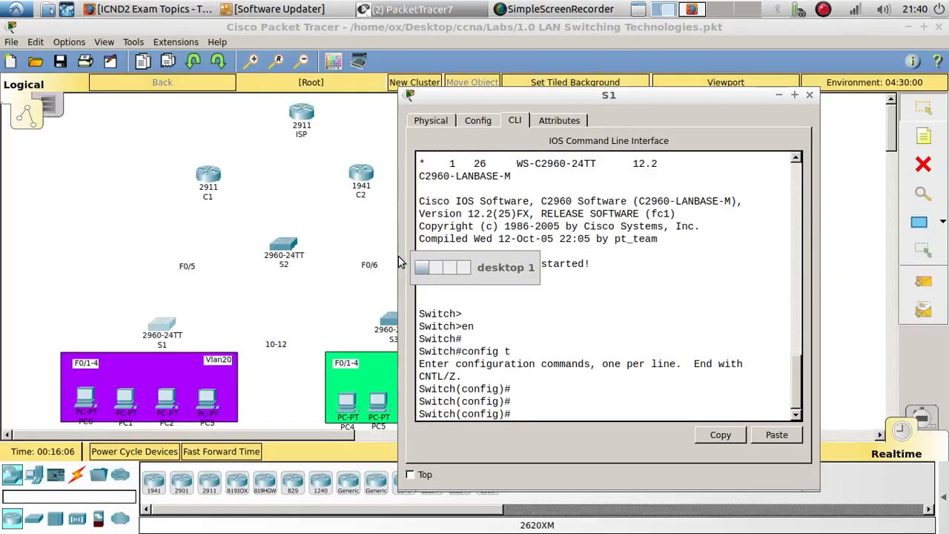
click(809, 94)
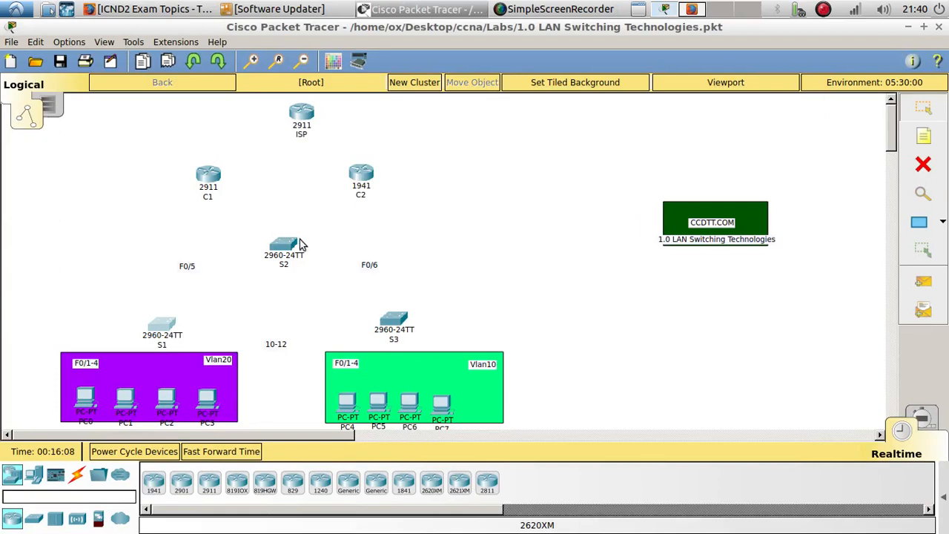
- Place a note reading VTP Server in the workspace and position it directly beneath switch S2's label
click(923, 137)
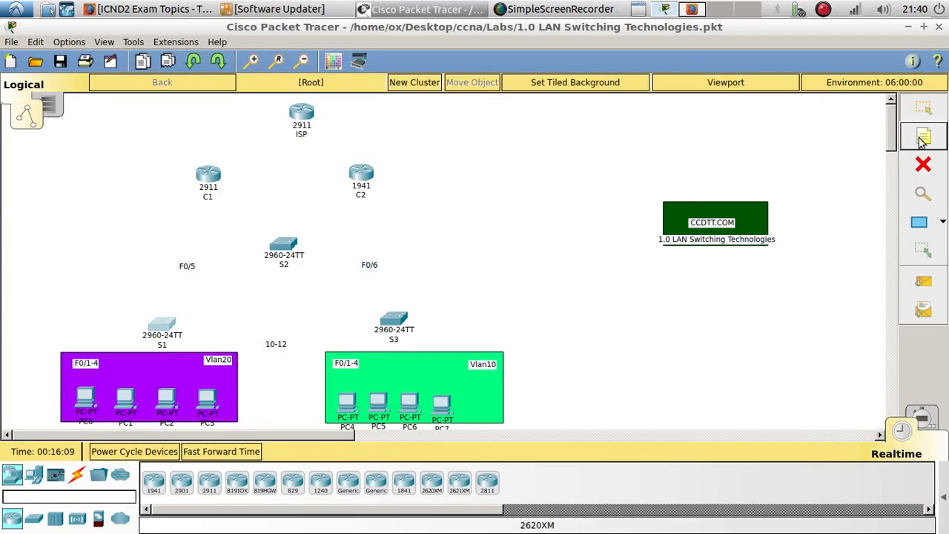
click(276, 281)
text(TVP)
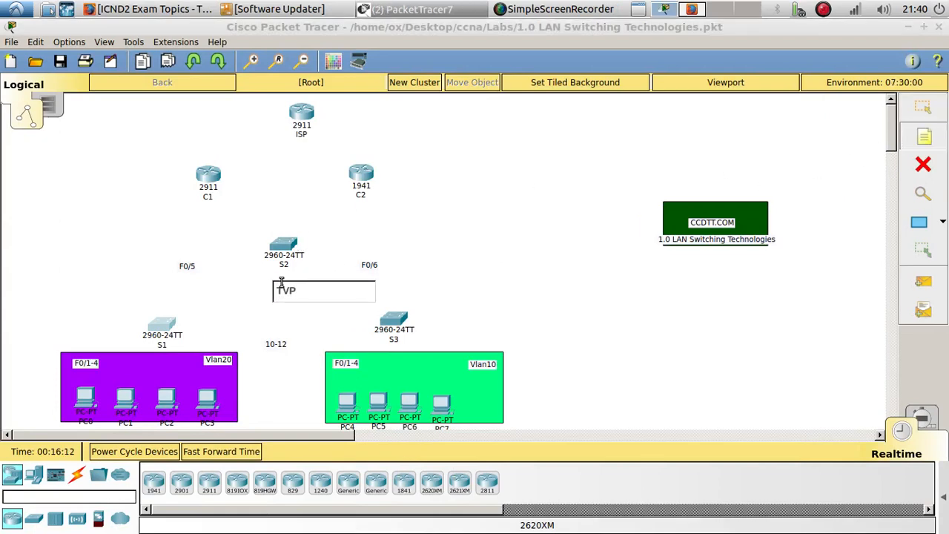
key(BackSpace)
key(BackSpace)
key(BackSpace)
text(VTP Server)
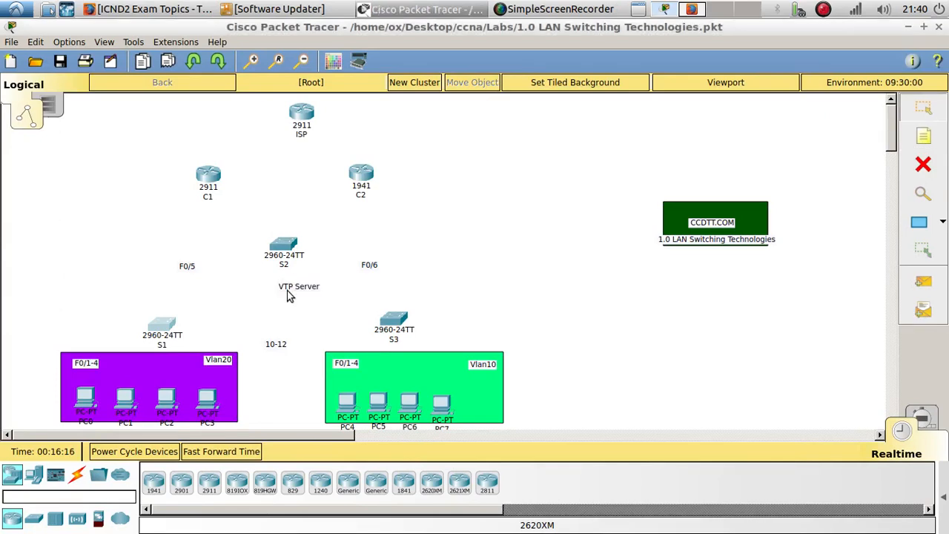
drag(289, 294, 271, 284)
- Open switch S2's command line and set its VTP mode to server with vtp mode server
click(288, 247)
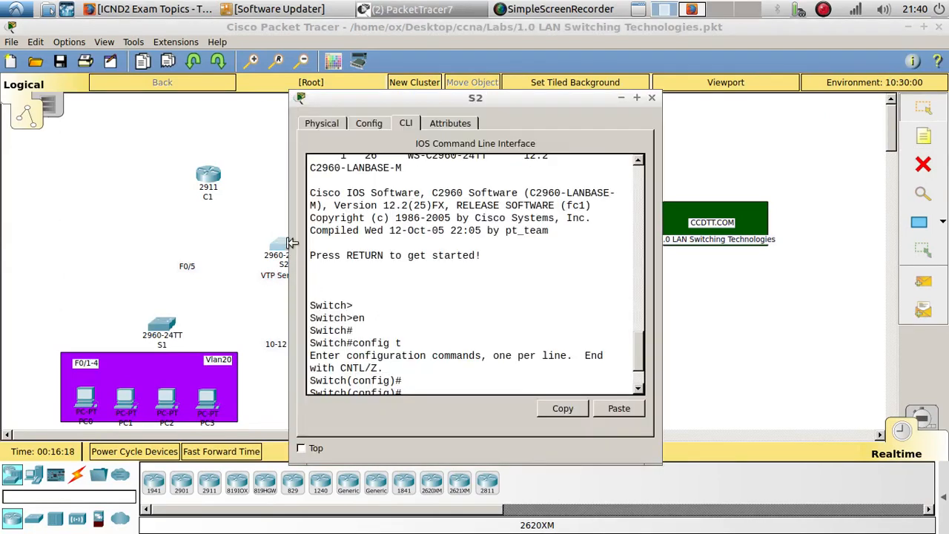
drag(391, 94, 587, 77)
click(612, 299)
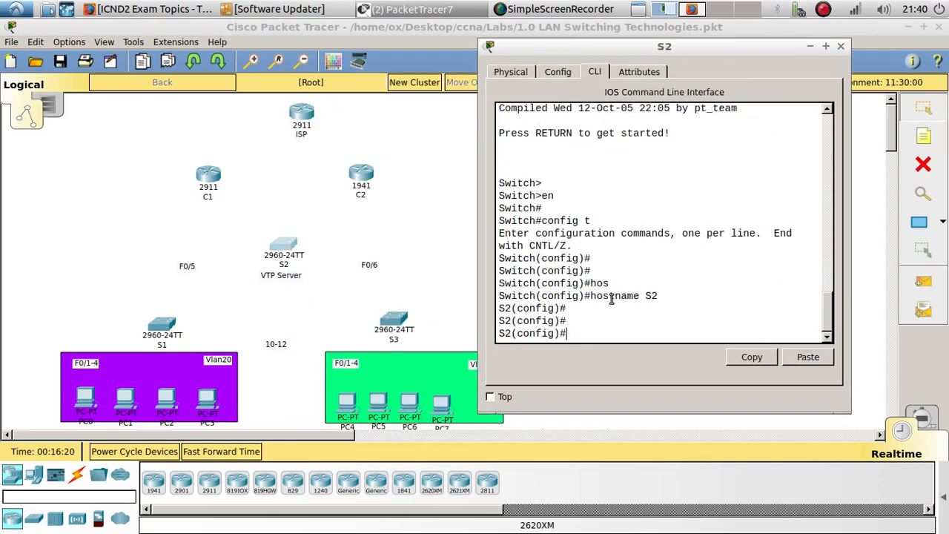
text(vtp mo)
key(Tab)
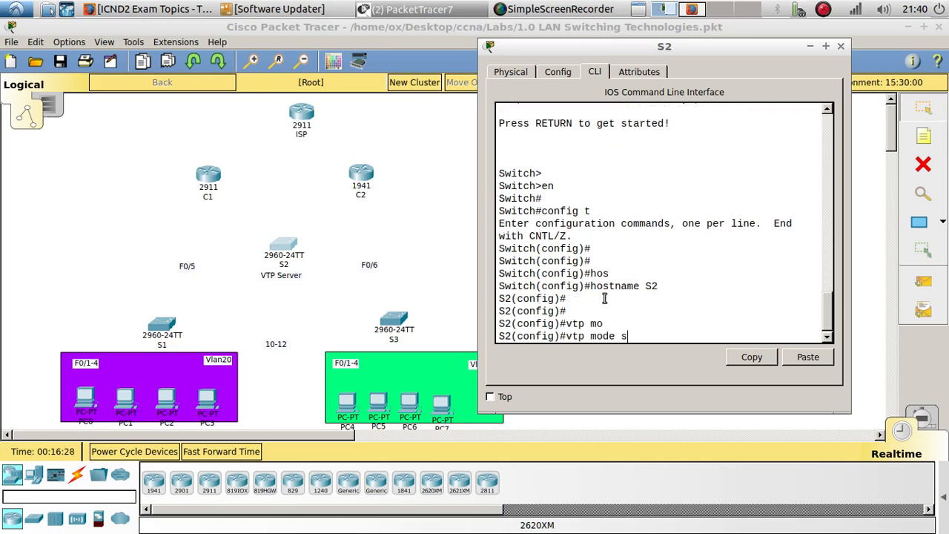
text(server)
key(Return)
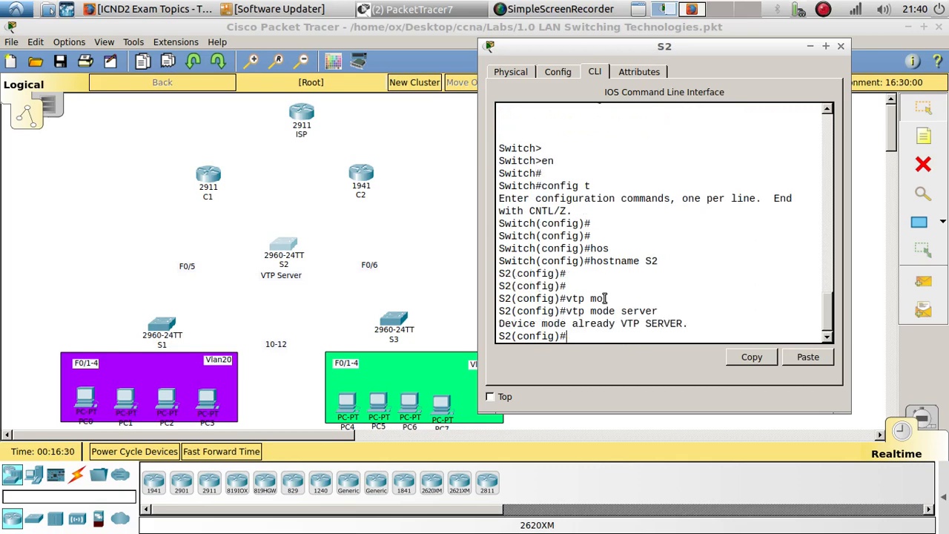
key(Return)
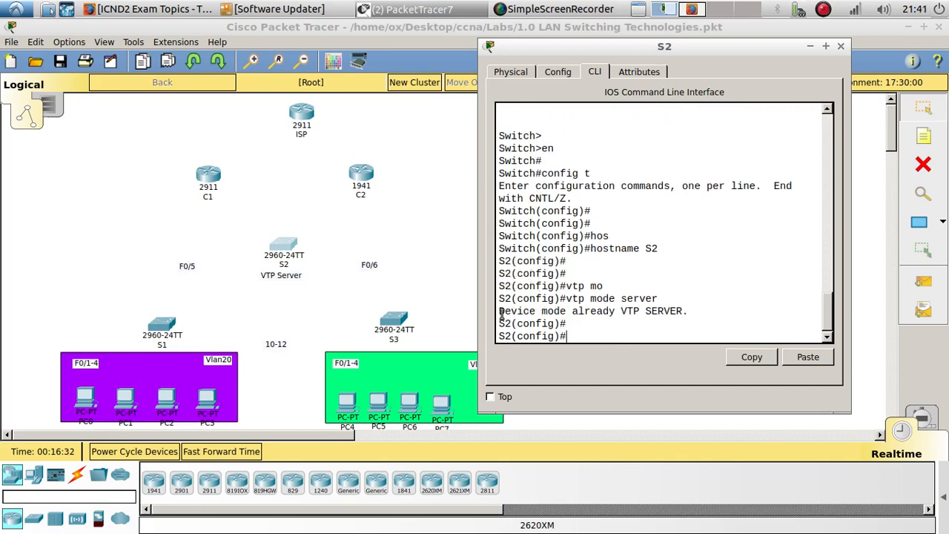
drag(498, 312, 684, 310)
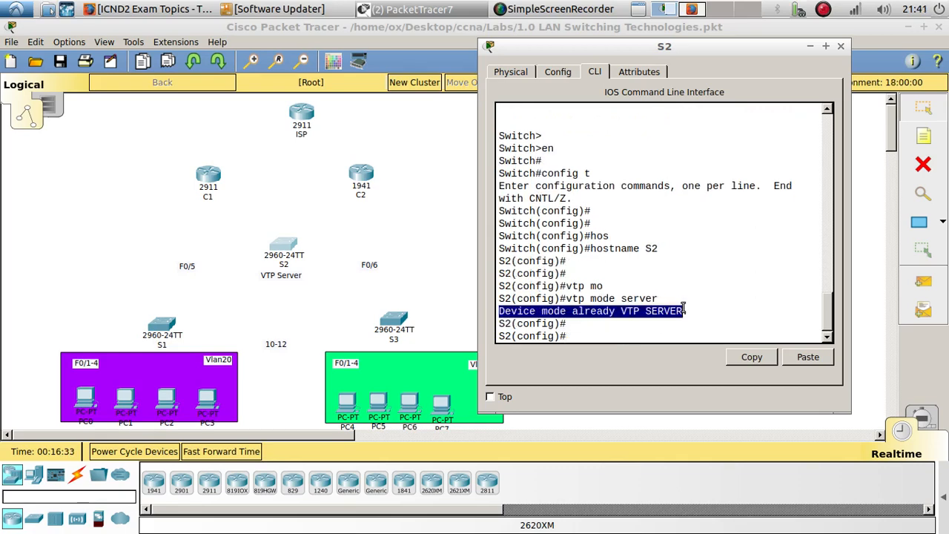
click(595, 336)
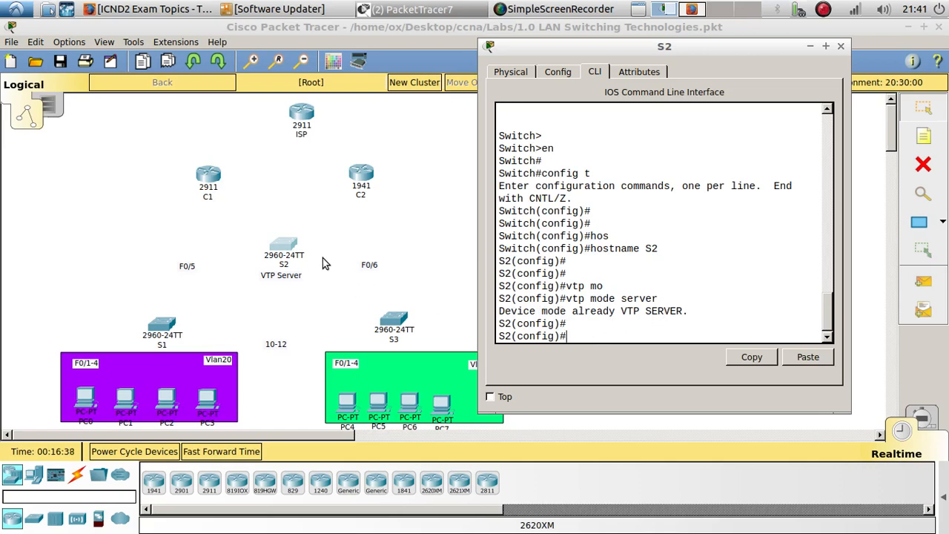
- Set the VTP domain name on S2 to cisco with vtp domain cisco
text(dtp cisco)
key(Return)
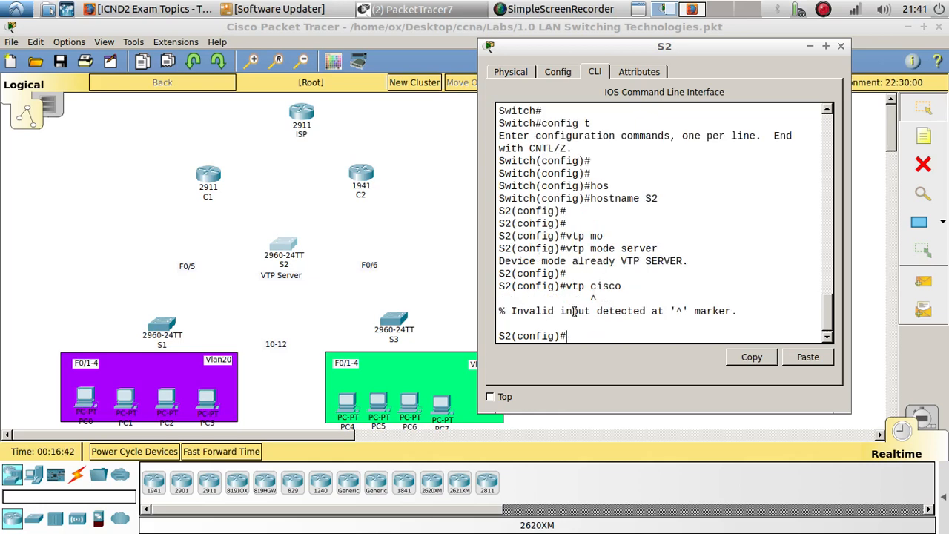
key(Up)
key(Left)
key(Left)
key(Left)
key(Left)
key(Left)
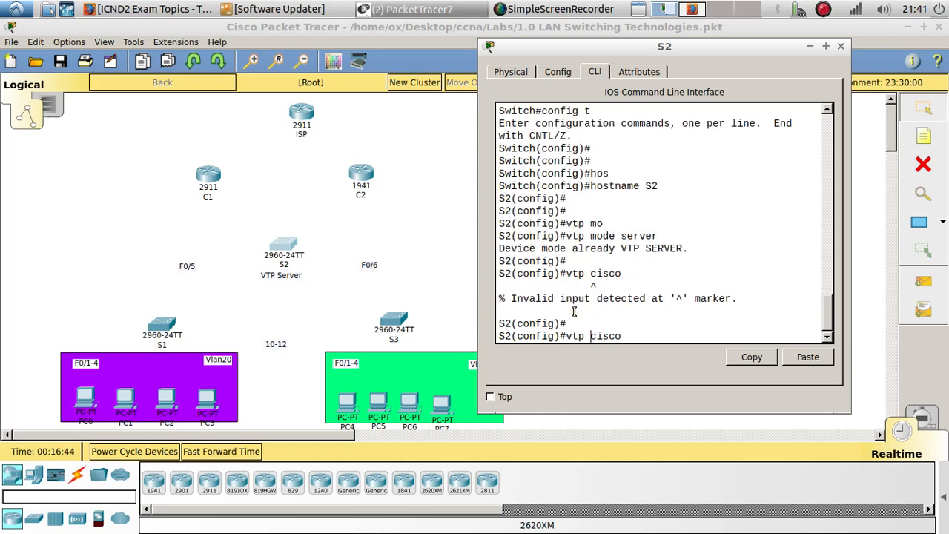
text(doi)
key(BackSpace)
text(main)
key(Return)
key(Return)
key(Return)
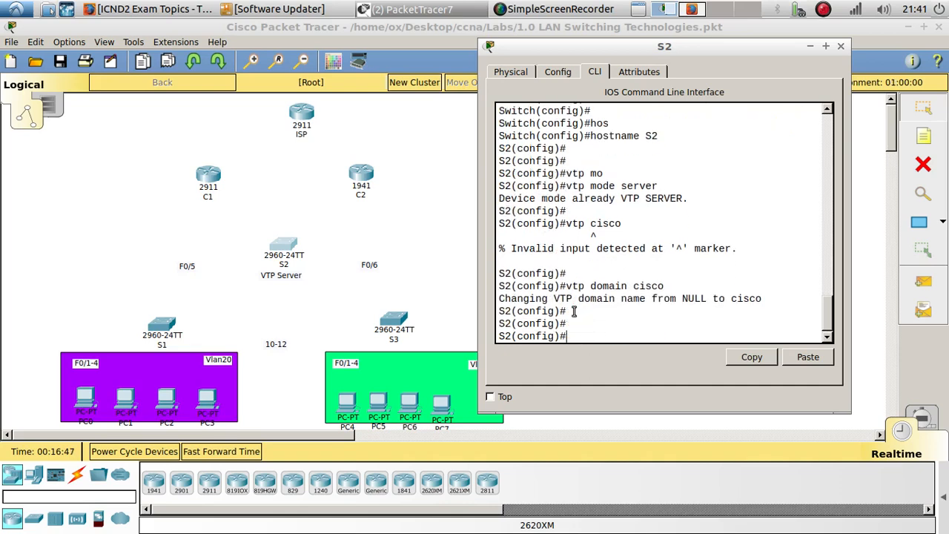
- Open switch S3's command line in an enlarged window and enter global configuration mode using en and config t
click(392, 324)
drag(451, 97, 738, 38)
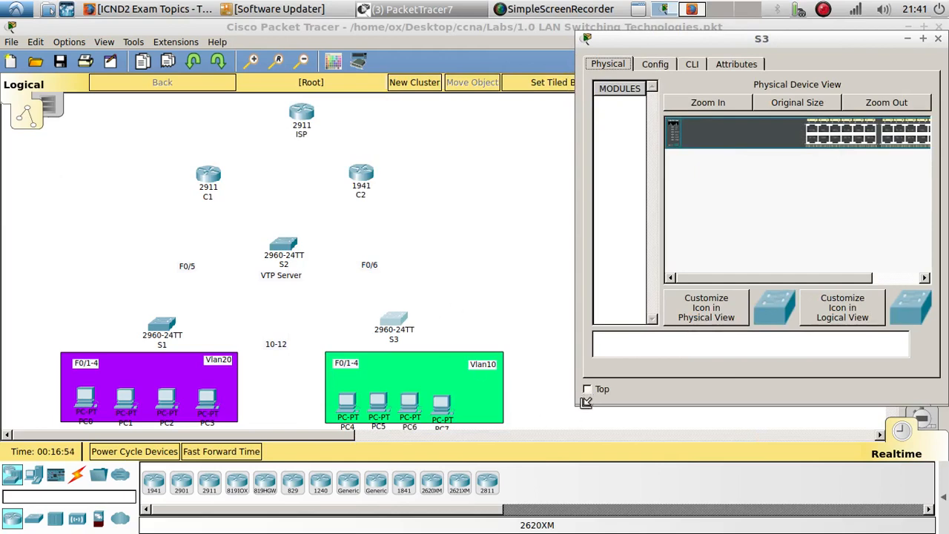
drag(588, 400, 409, 452)
click(511, 64)
key(Return)
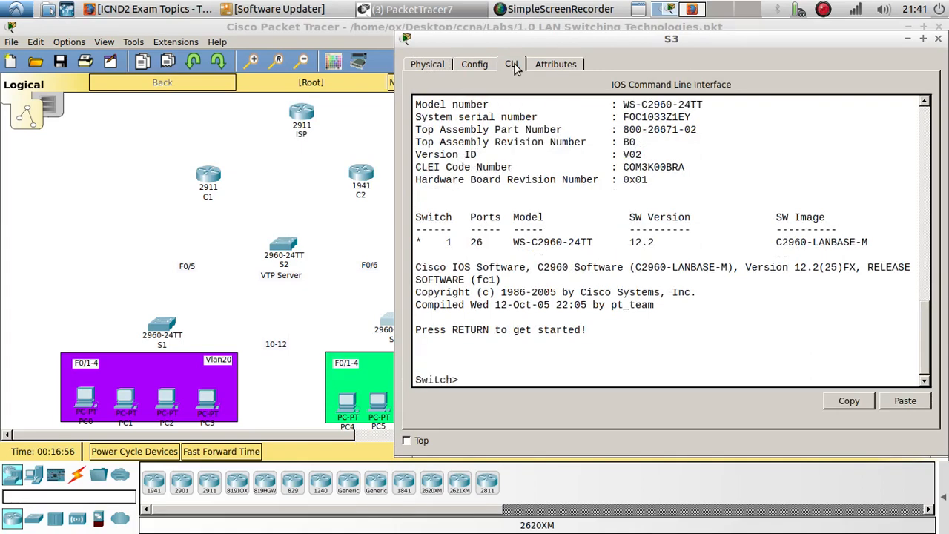
key(Return)
text(en)
key(Return)
key(Return)
text(config t)
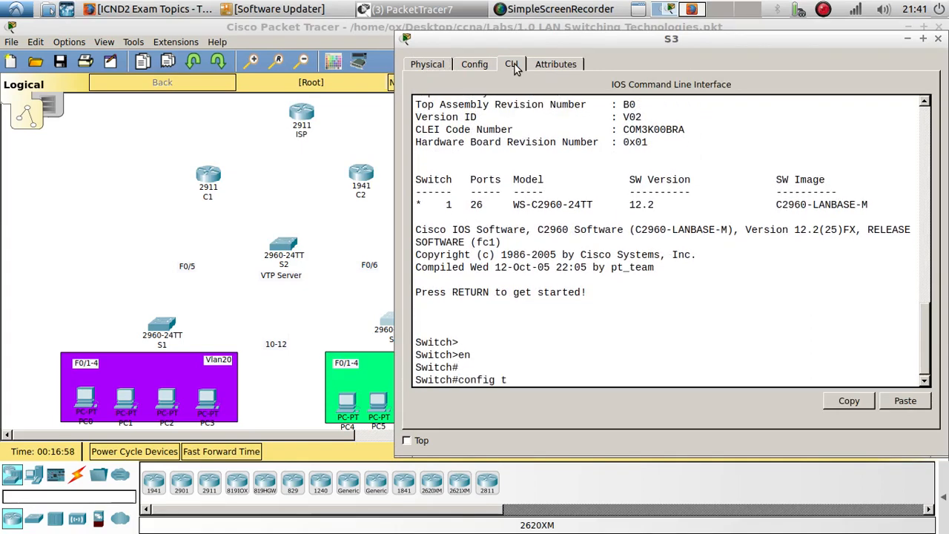
key(Return)
key(Return)
key(Return)
- Set the switch's hostname to S3
text(hos)
key(Tab)
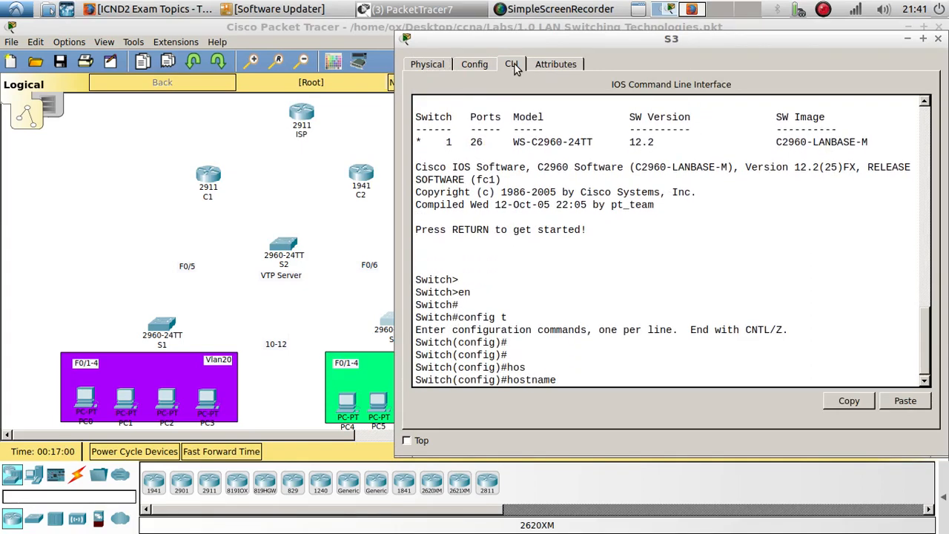
text(S3)
key(Return)
key(Return)
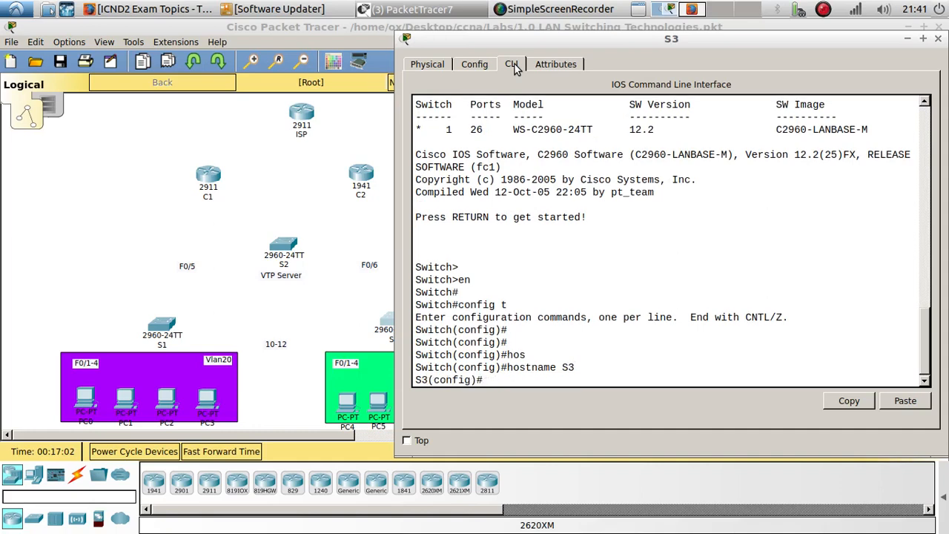
- Set S3's VTP mode to client with vtp mode client
text(vt)
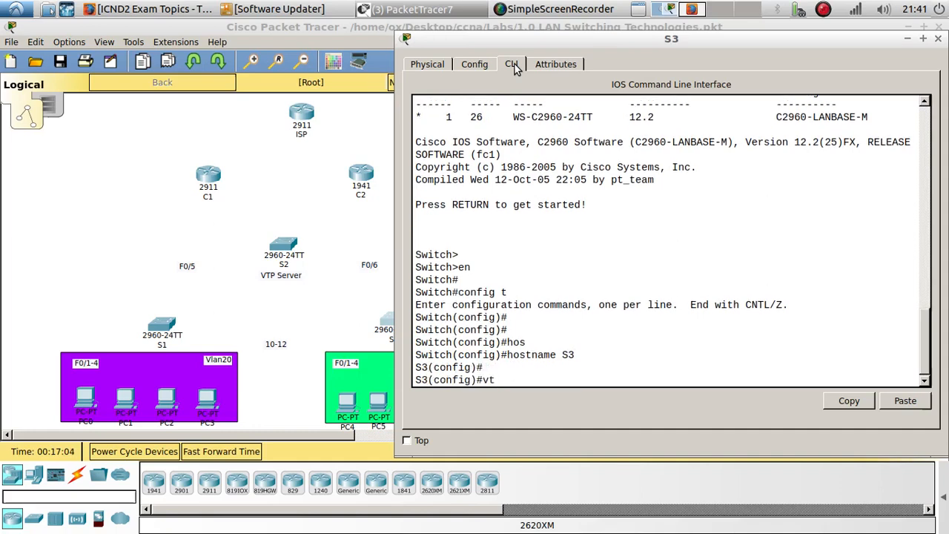
text(p moi)
text(e c)
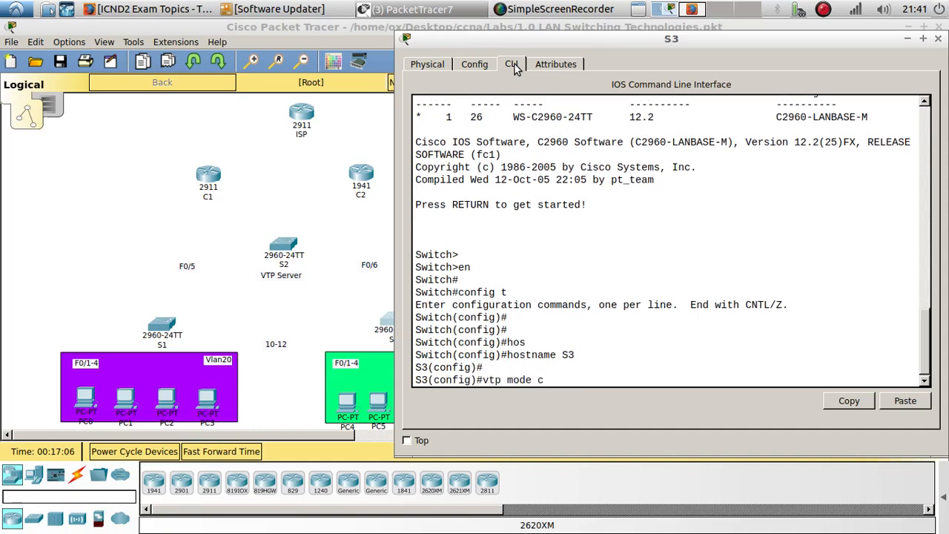
text(lient)
key(Return)
key(Return)
key(Return)
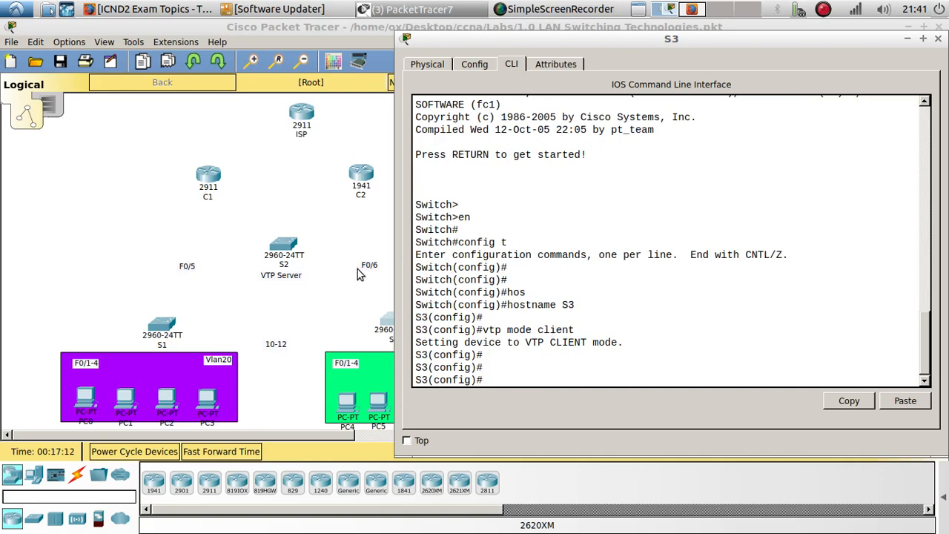
double_click(567, 342)
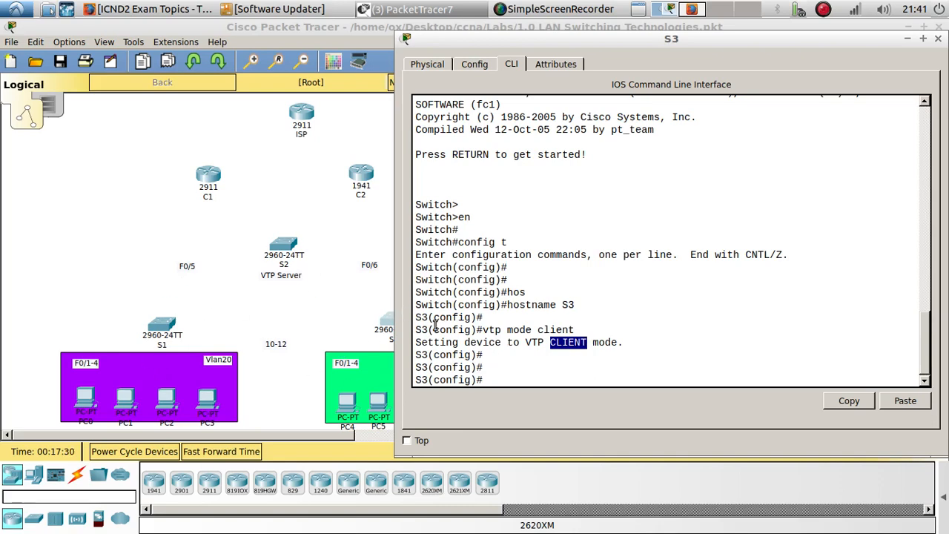
click(509, 376)
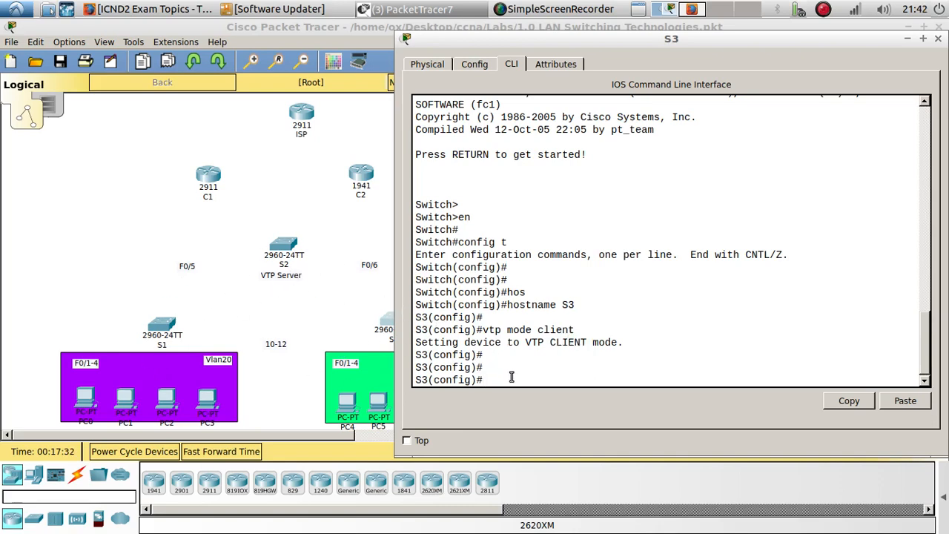
- Assign S3 to the VTP domain cisco with vtp domain cisco
text(vtp domain cis)
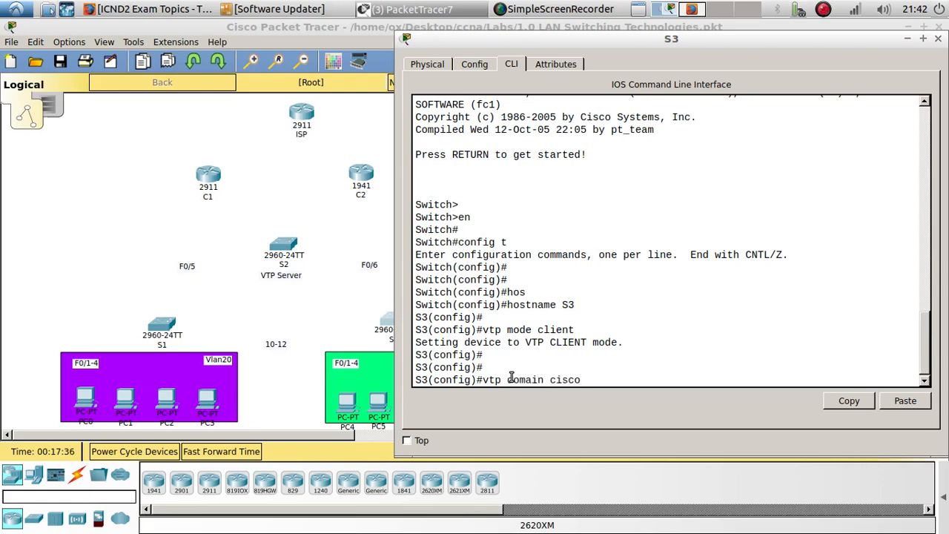
text(co)
key(Return)
key(Return)
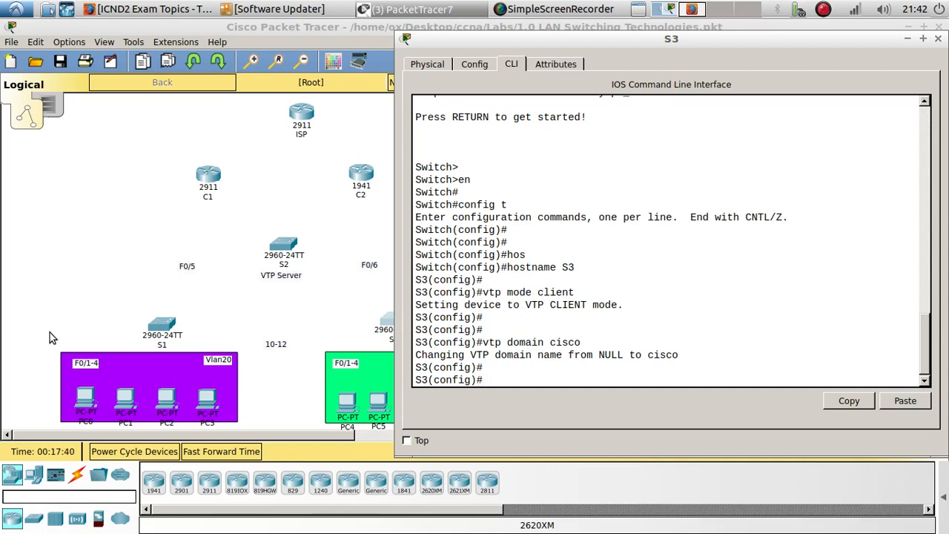
- Open switch S1's command line in an enlarged window and set its VTP mode to client
click(167, 327)
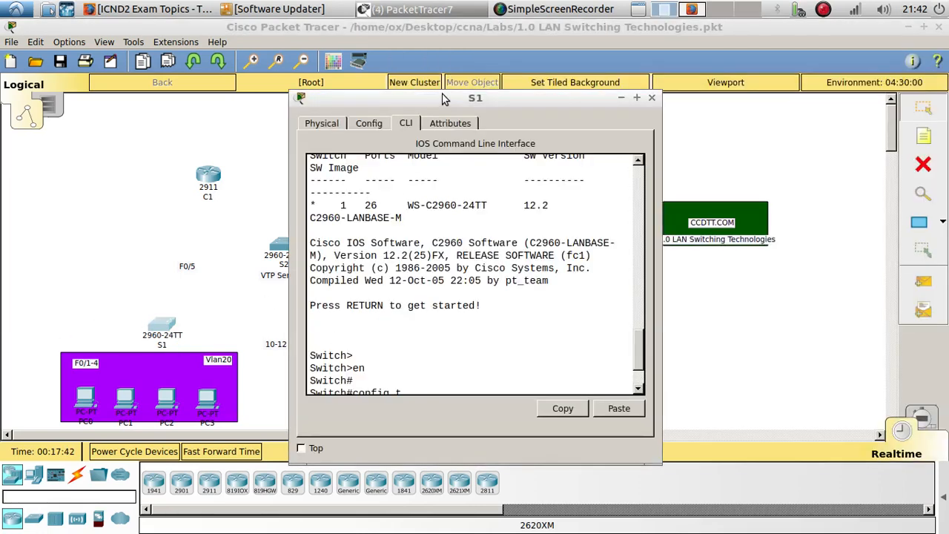
drag(446, 102, 741, 41)
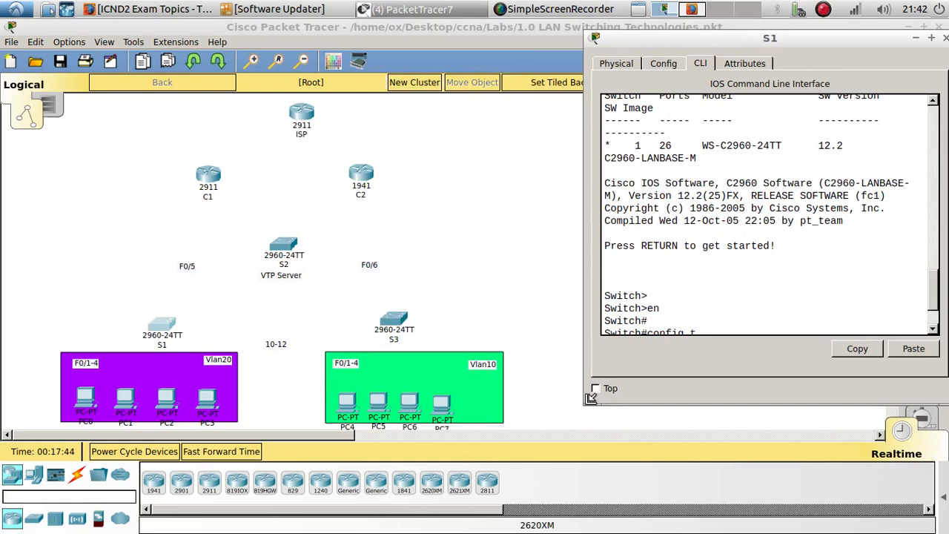
drag(585, 405, 501, 460)
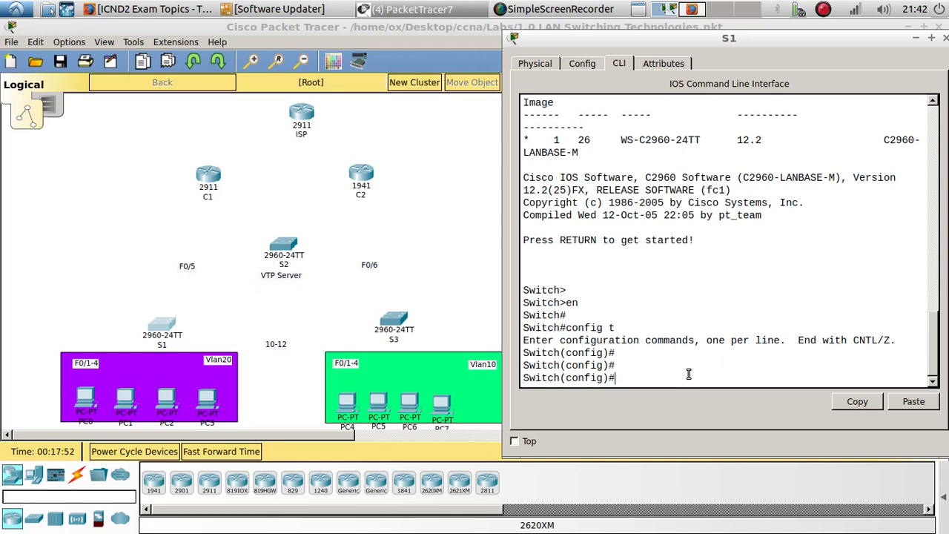
text(mode clien)
key(Return)
key(Return)
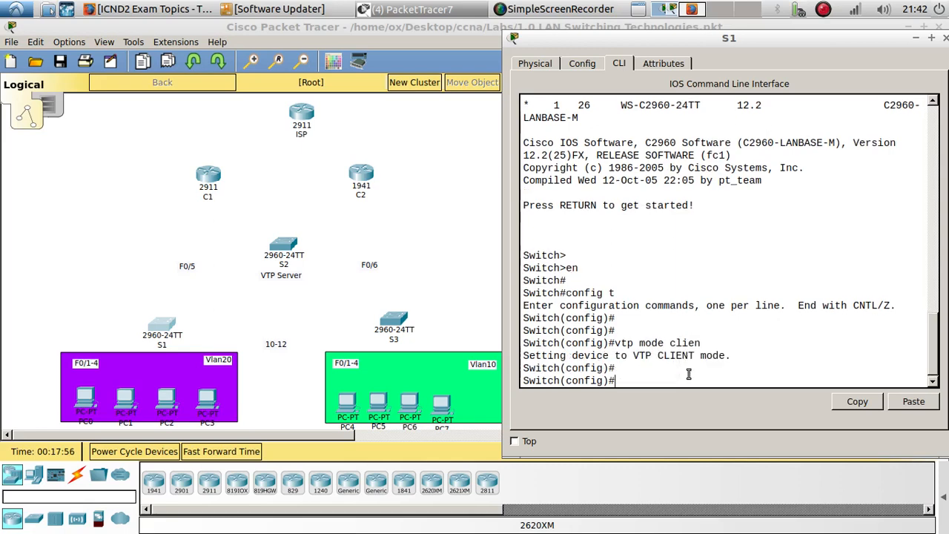
- Assign S1 to the VTP domain cisco with vtp domain cisco
text(vtp domain cisco)
key(Return)
key(Return)
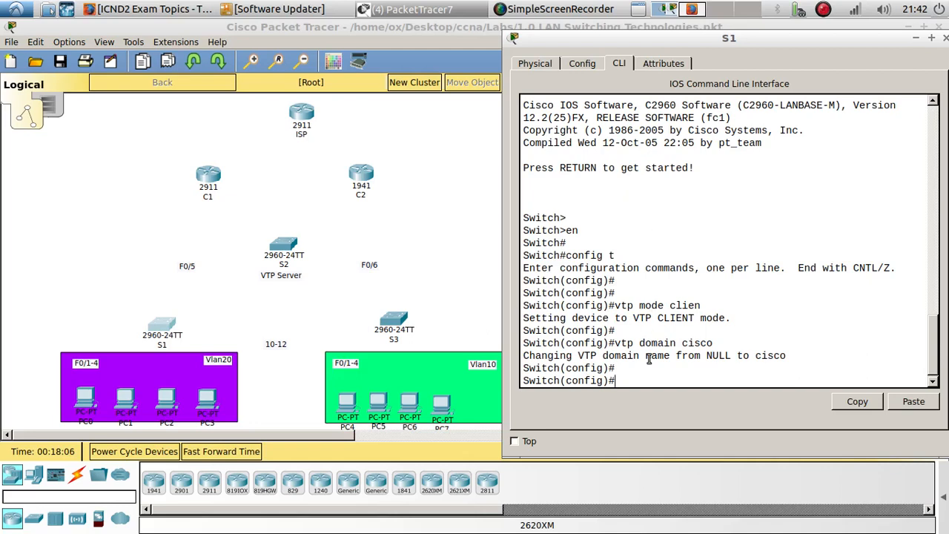
- Set the switch's hostname to S1
text(host)
key(Tab)
text(S1)
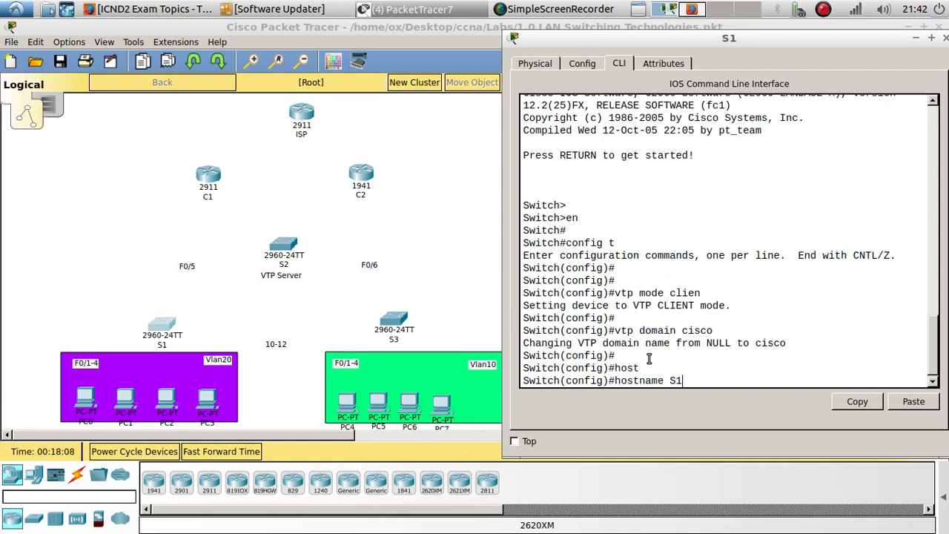
key(Return)
key(Return)
key(Return)
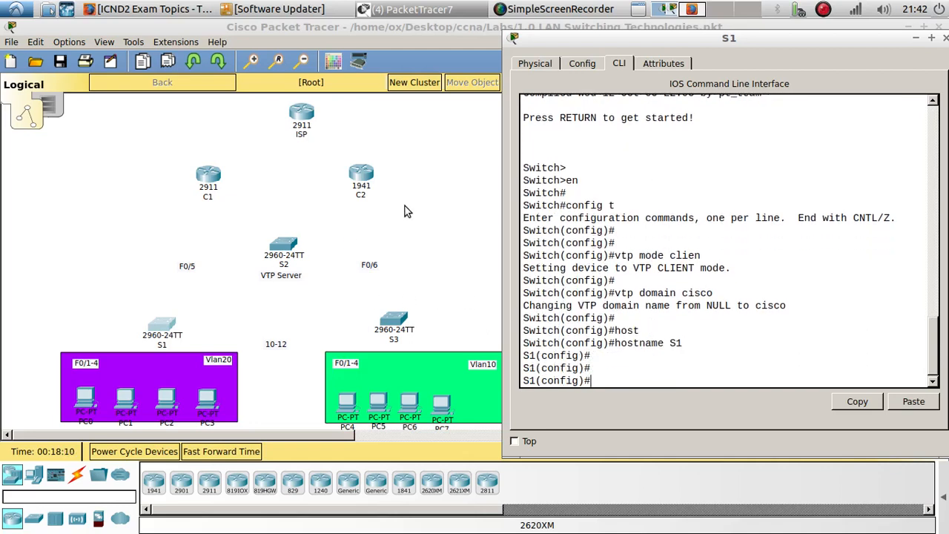
- Set interface f0/5 on S1 to trunk mode with switchport mode trunk
drag(803, 47, 788, 55)
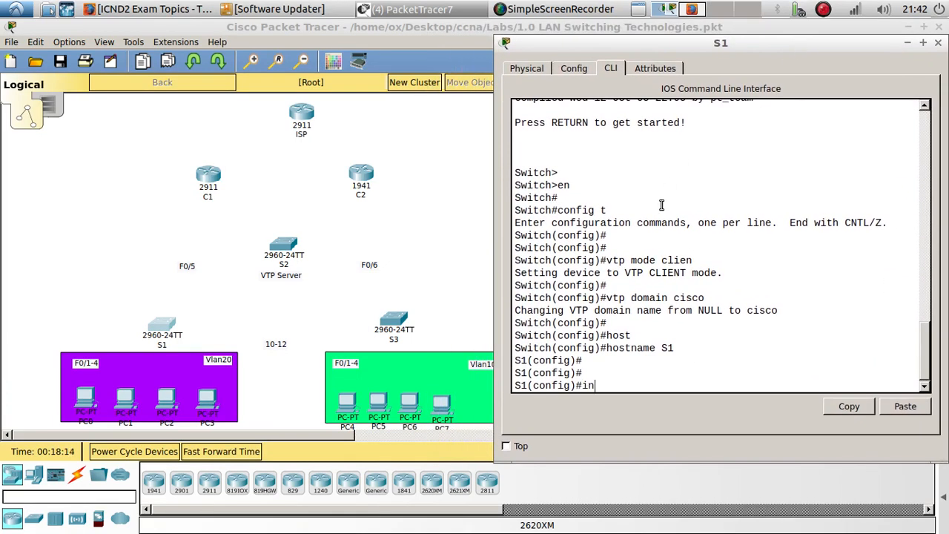
text(f0/5)
key(Return)
key(Return)
text(in)
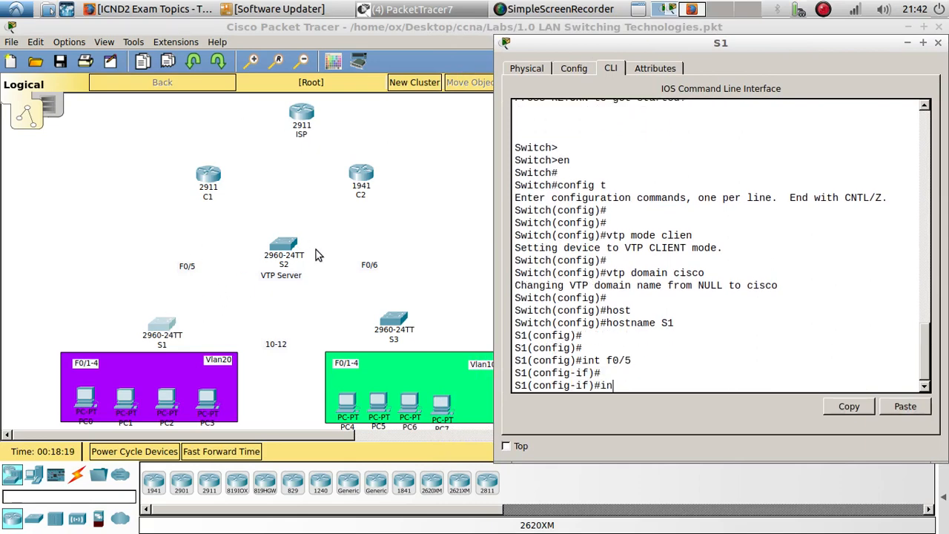
text(t)
key(Tab)
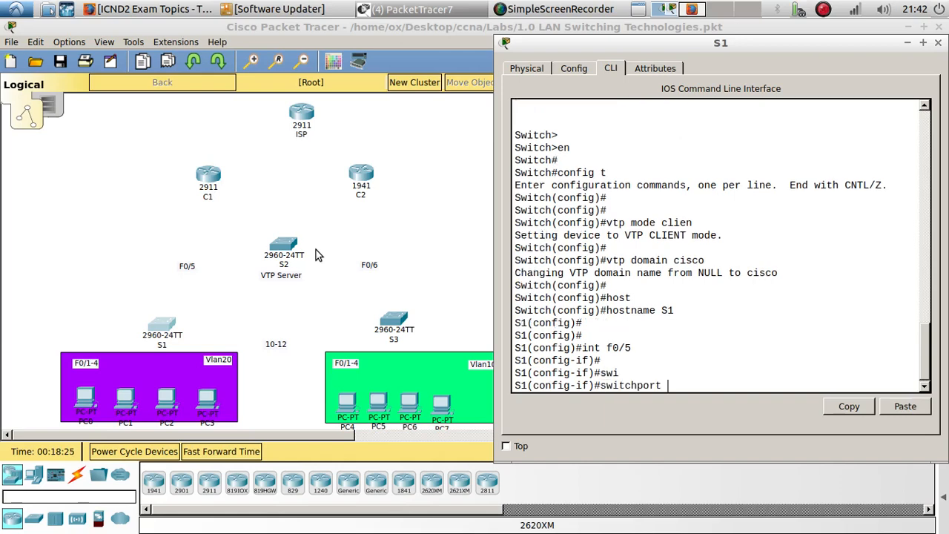
text(mode trunk)
key(Return)
key(Return)
key(Return)
- Try to restrict S1's f0/5 trunk with the command switchport trunk allowed 20
key(Up)
key(Up)
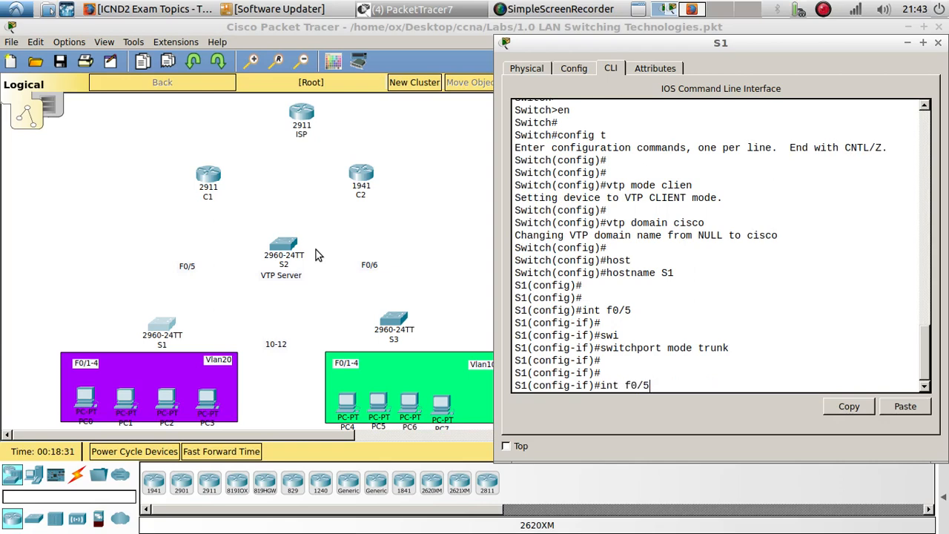
key(Down)
key(Down)
text(swi)
key(Tab)
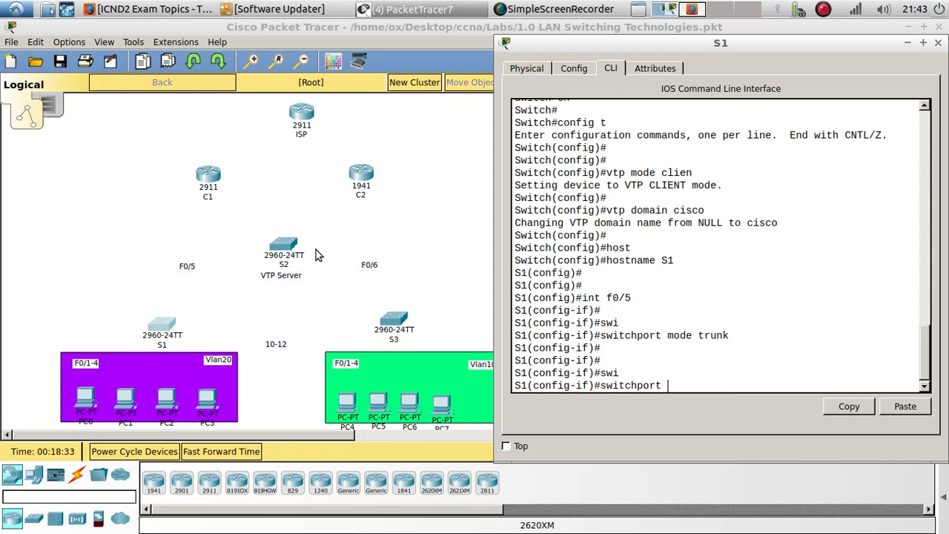
text(tr)
key(Tab)
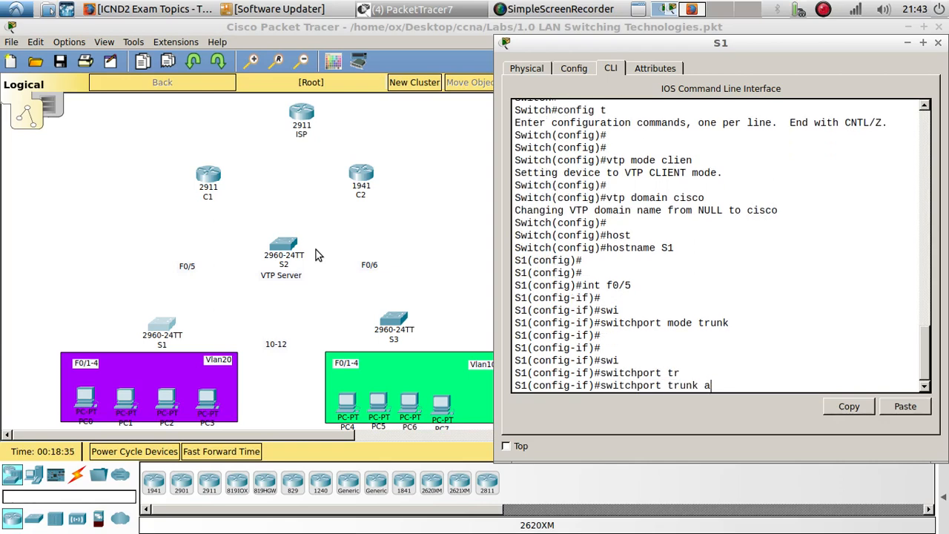
text(all)
key(Tab)
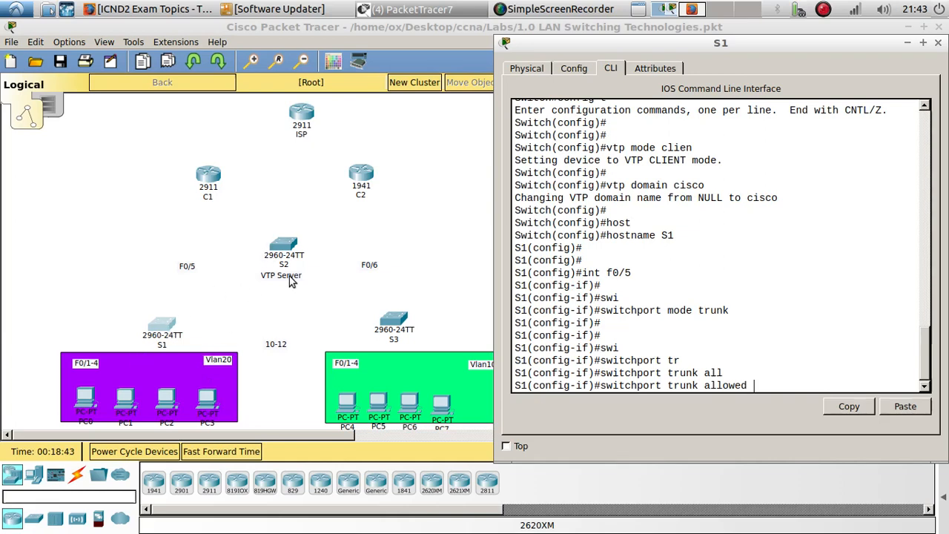
text(20)
key(Return)
key(Return)
- Limit the trunk on S1's f0/5 to VLAN 20 with switchport trunk allowed vlan 20
key(Up)
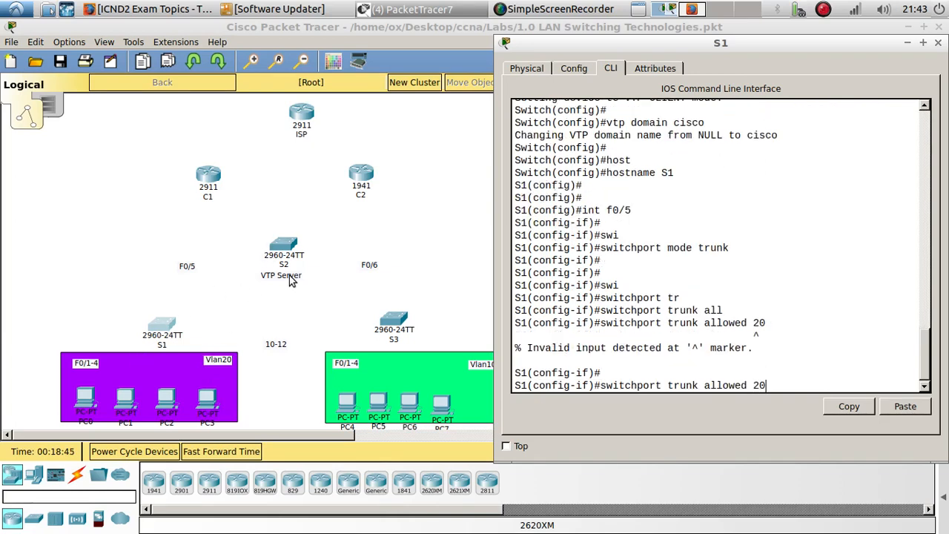
text(vlan)
key(Return)
key(Return)
key(Return)
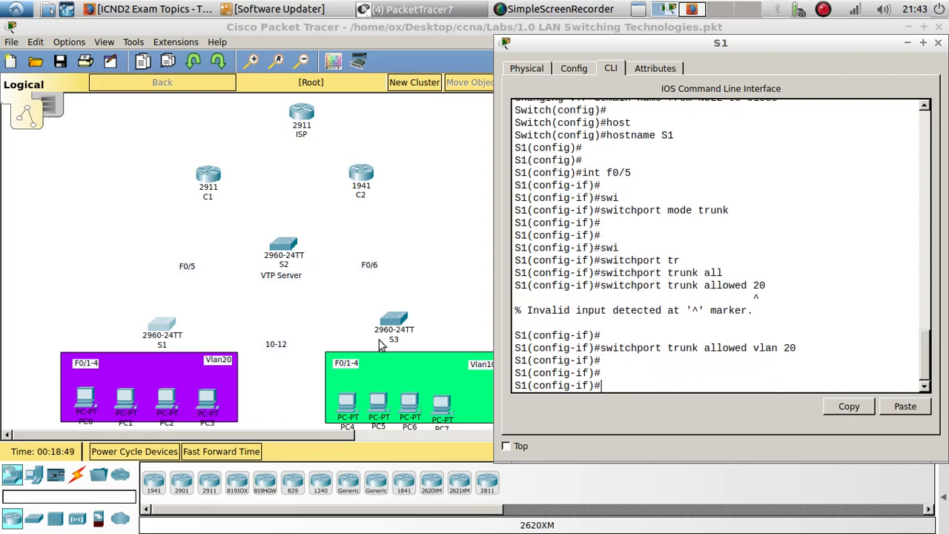
- Open switch S3's command line and set its interface f0/6 to trunk mode
click(392, 321)
text(ig)#i)
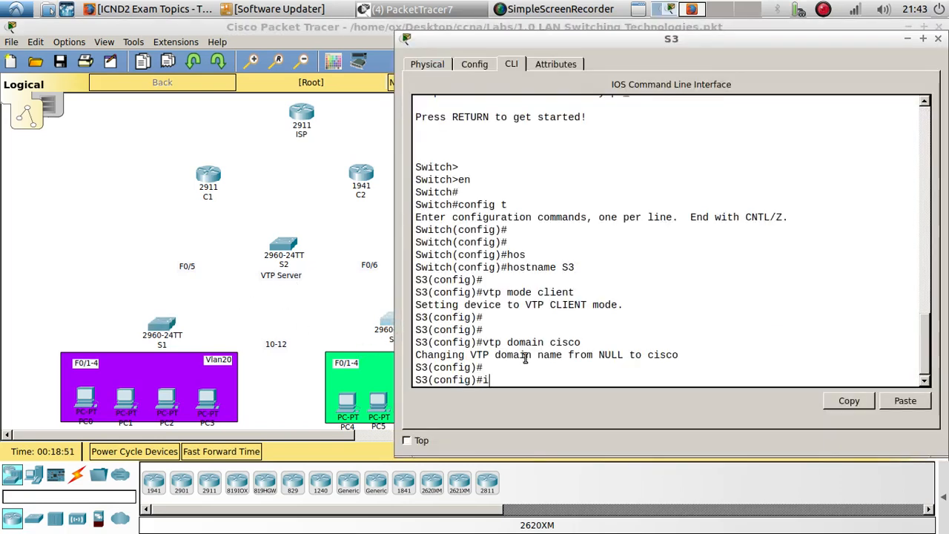
text(nt f0/6)
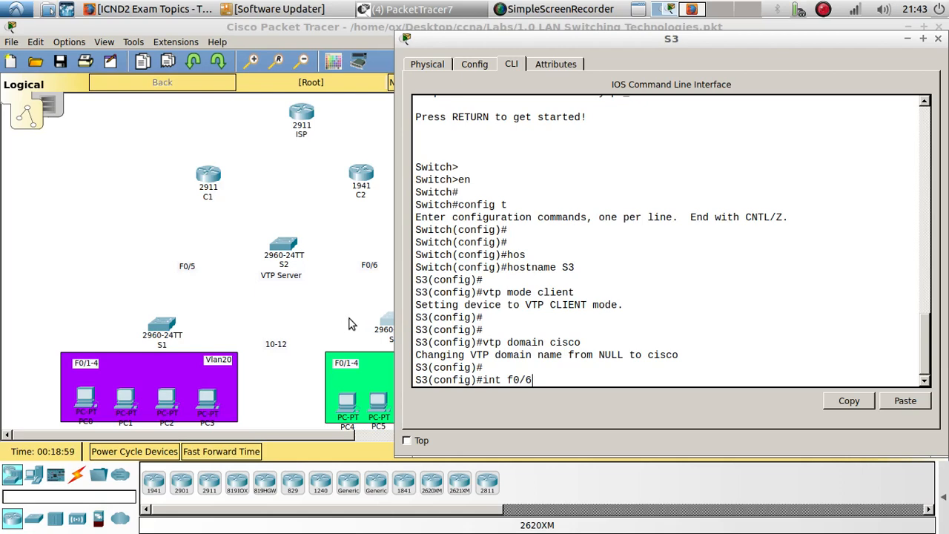
key(Return)
key(Return)
text(swi)
key(Tab)
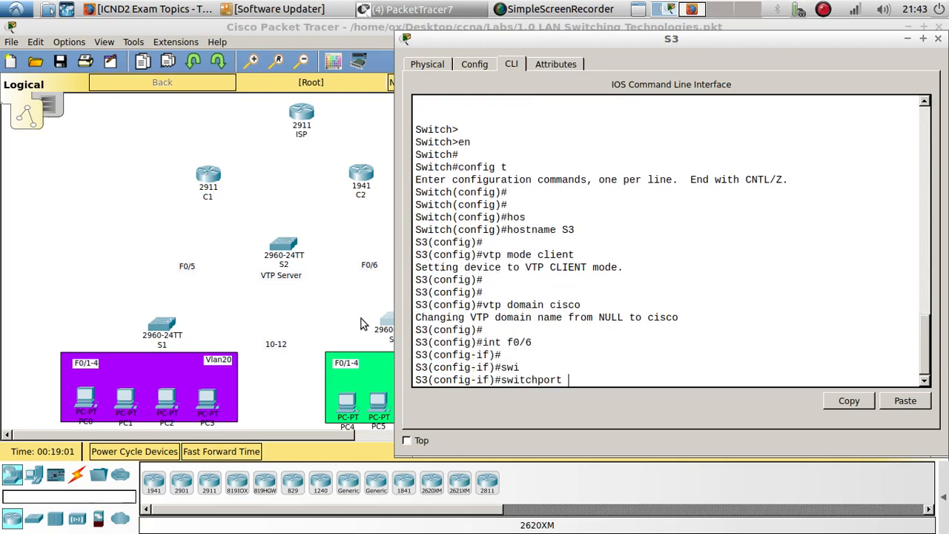
text(mo)
key(Tab)
text(tr)
key(Tab)
key(Return)
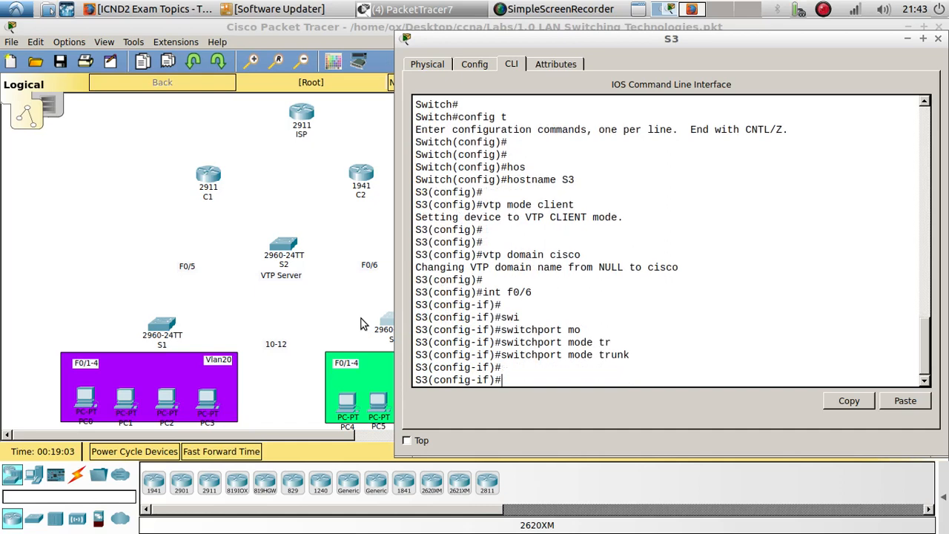
- Limit the trunk on S3's f0/6 to VLAN 10 with switchport trunk allowed vlan 10
text(swi)
key(Tab)
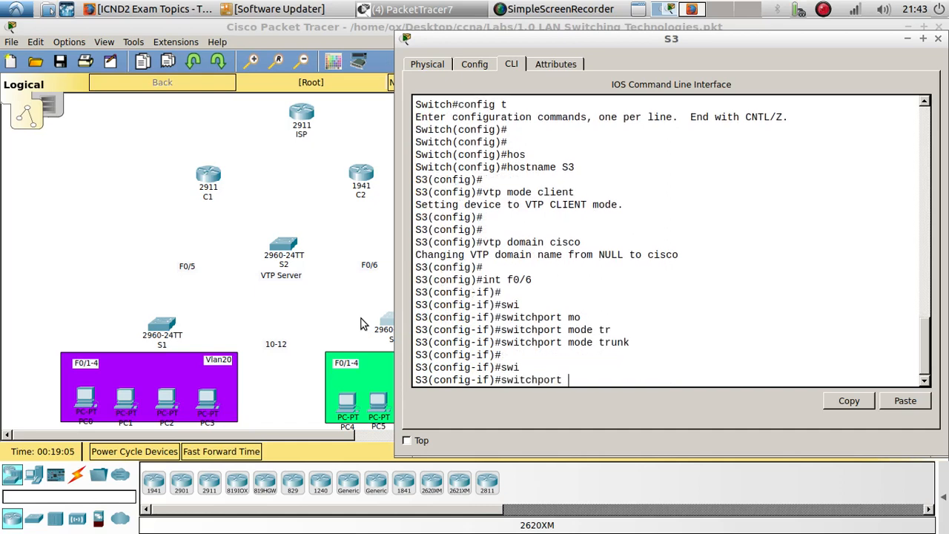
text(tr)
key(Tab)
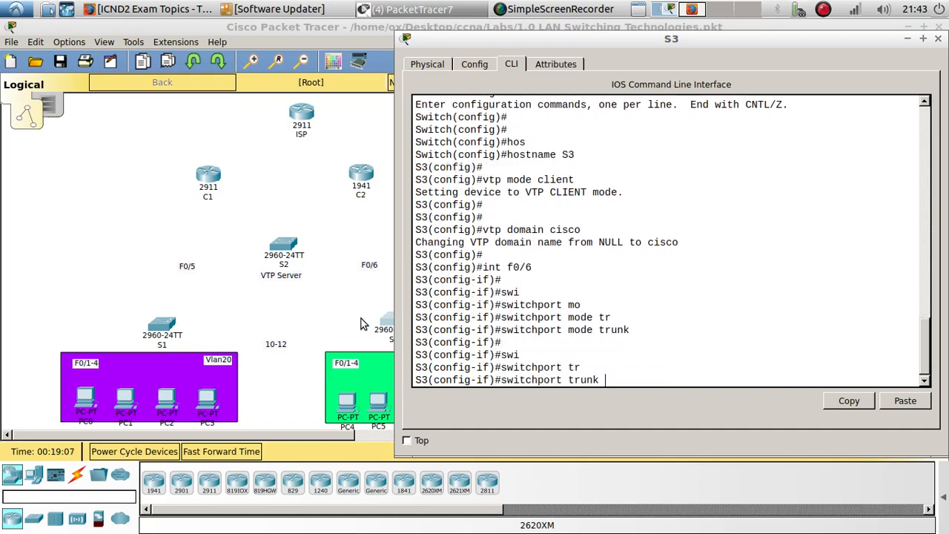
text(v)
key(BackSpace)
text(alq)
key(Tab)
key(BackSpace)
key(Tab)
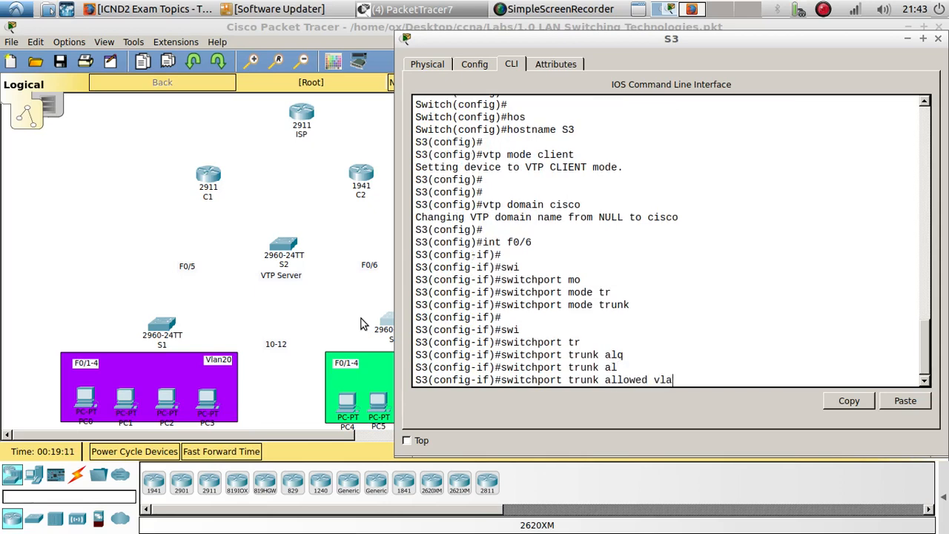
text(vla)
key(Tab)
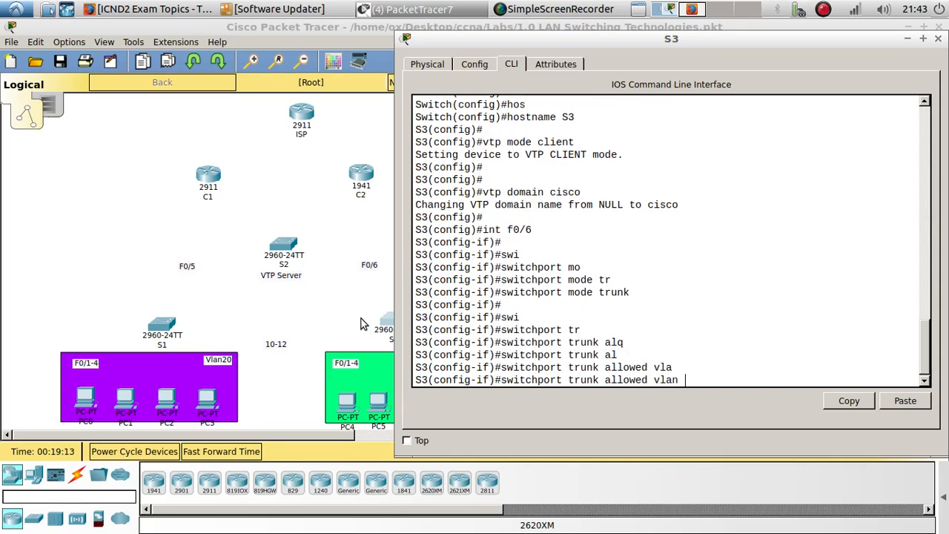
text(10)
key(Return)
key(Return)
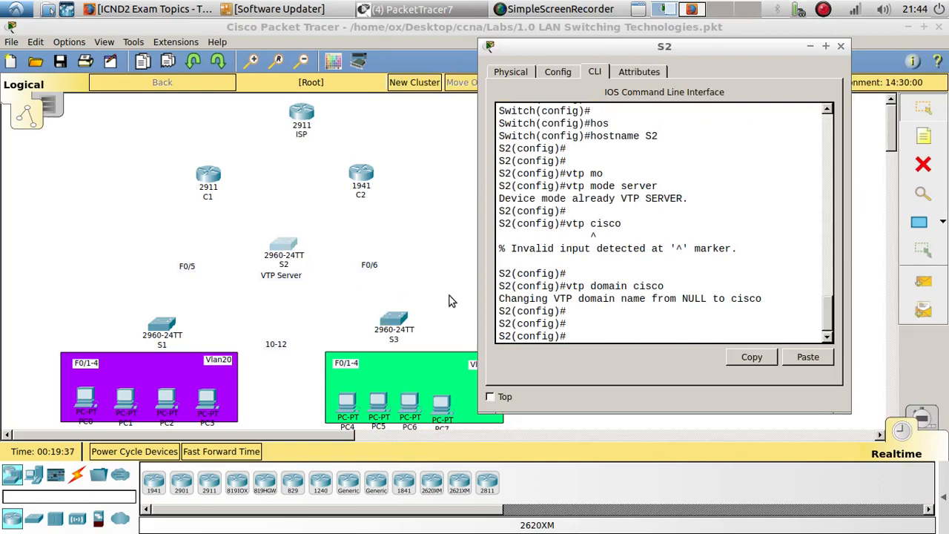
- Set interface f0/6 on S2 to trunk mode with switchport mode trunk
text(int f0/6)
key(Return)
key(Return)
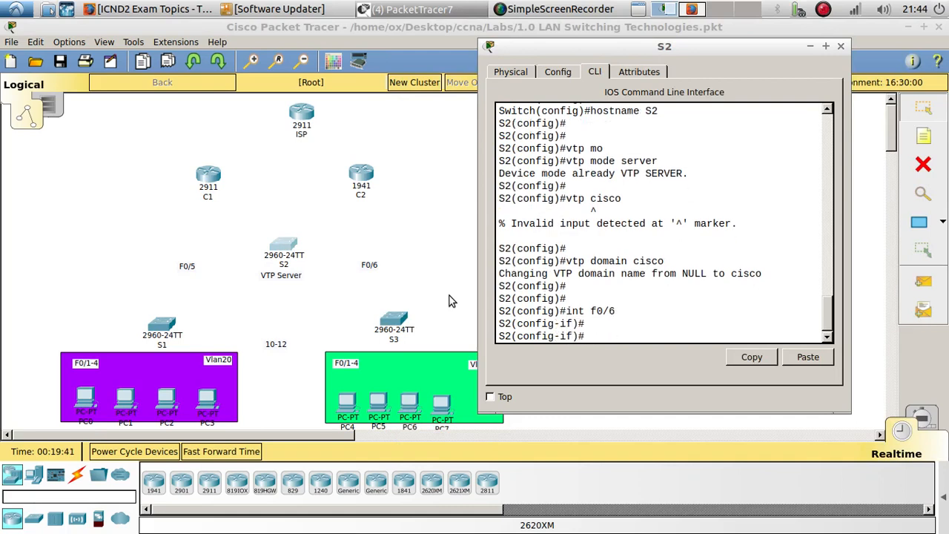
text(swi)
key(Tab)
key(Tab)
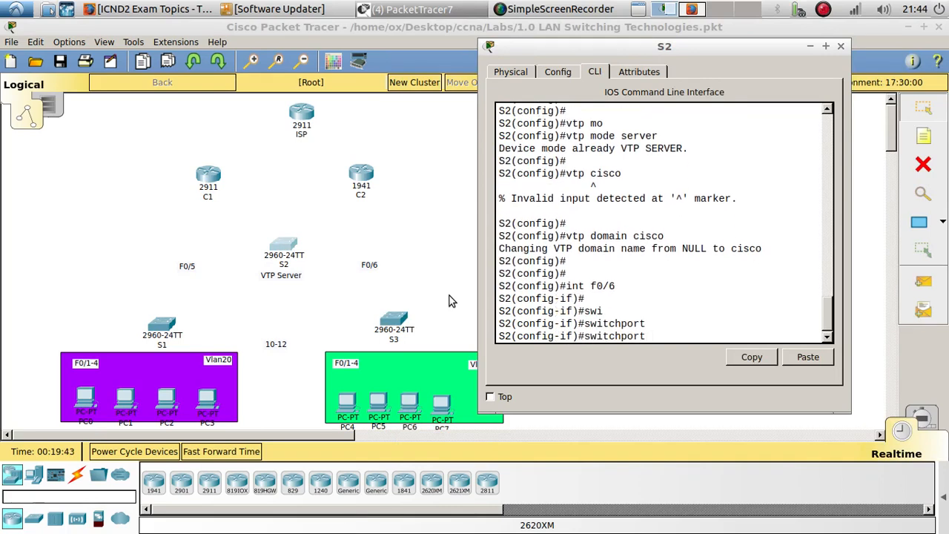
text(mo)
key(Tab)
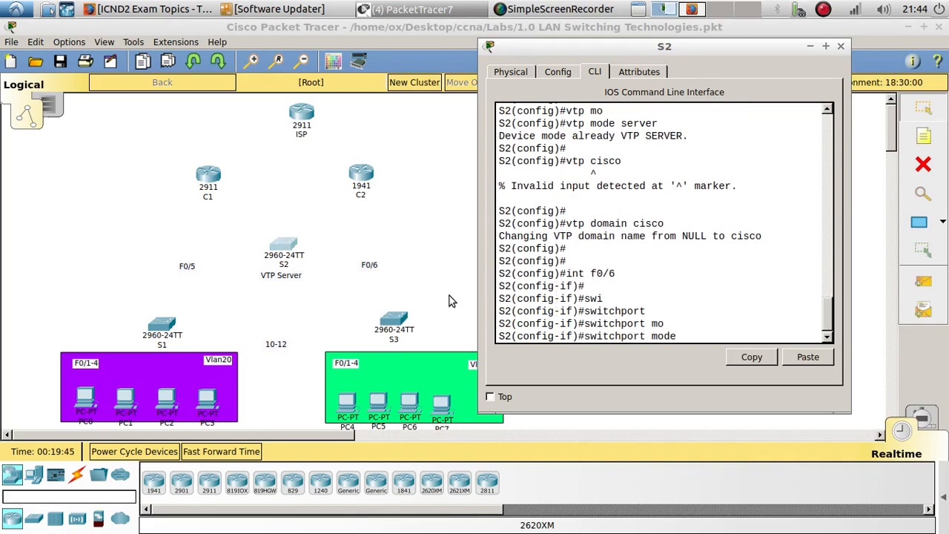
text(tr)
key(Tab)
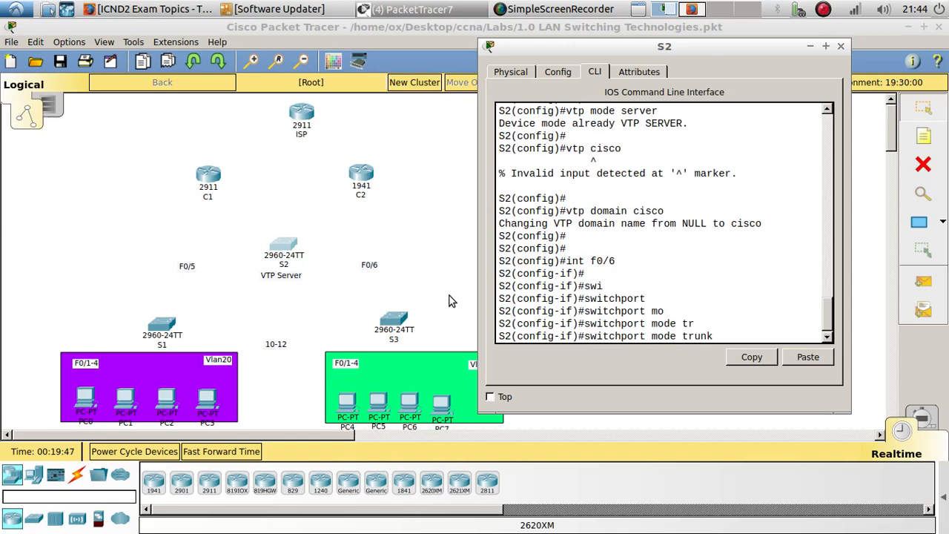
key(Return)
key(Return)
- Limit the trunk on S2's f0/6 to VLAN 10 with switchport trunk allowed vlan 10
text(sw)
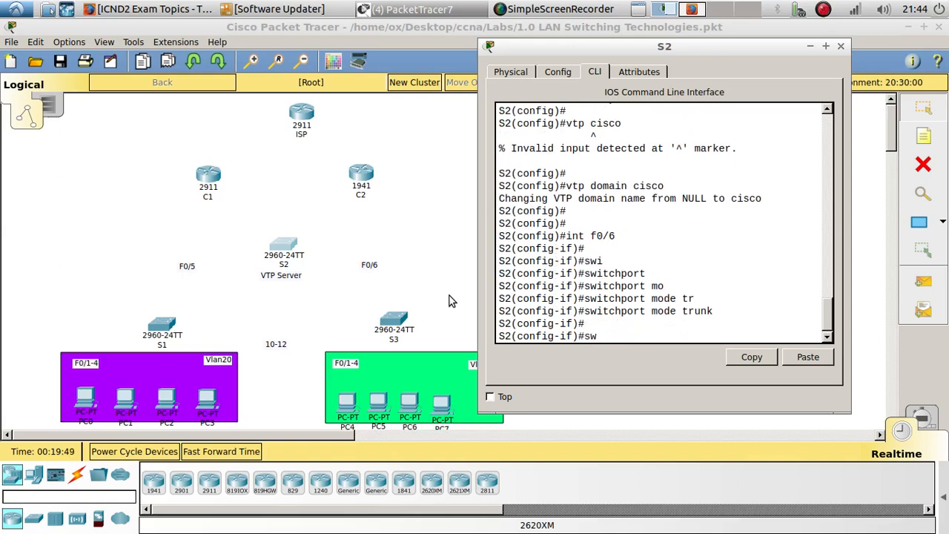
text(i)
key(Tab)
text(tr)
key(Tab)
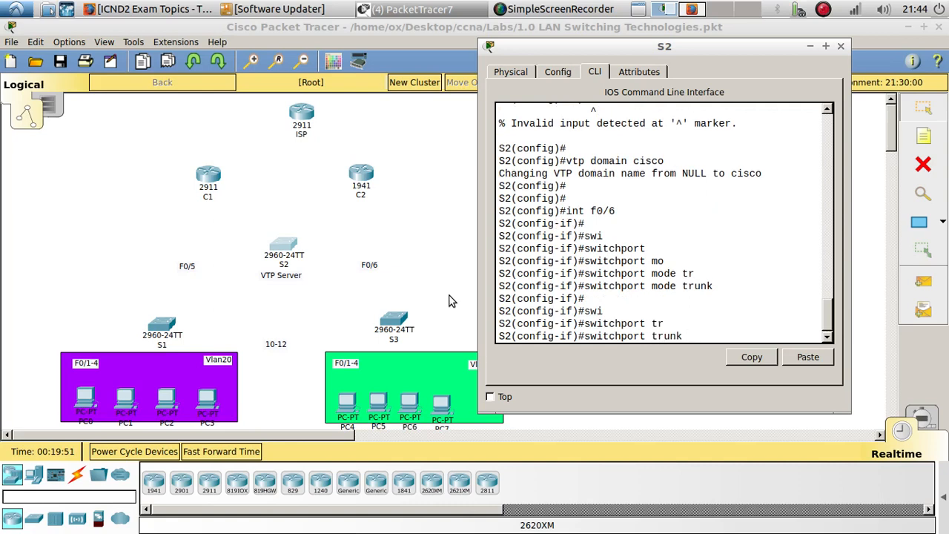
text(all)
key(Tab)
text(v)
key(Tab)
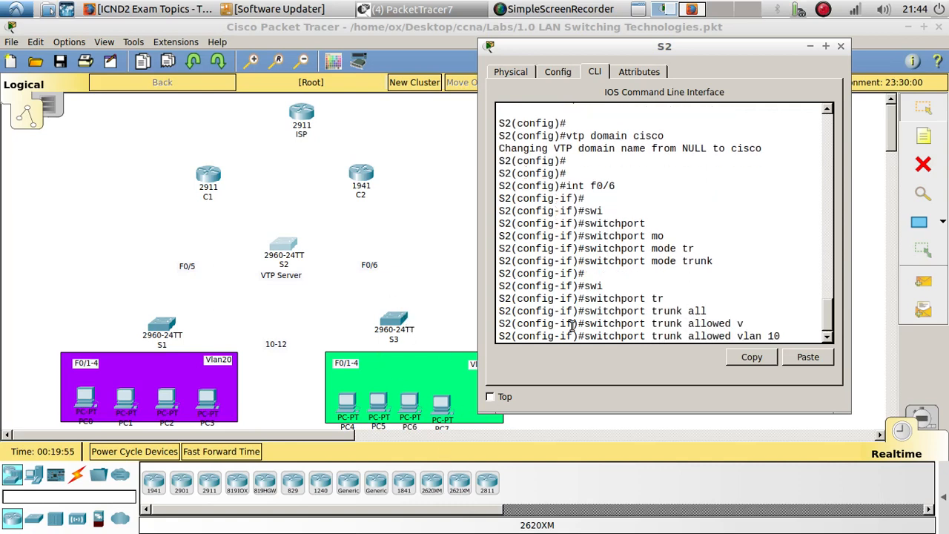
text(10)
key(Return)
key(Return)
- Set interface f0/5 on S2 to trunk mode with switchport mode trunk
key(Up)
key(Up)
key(Up)
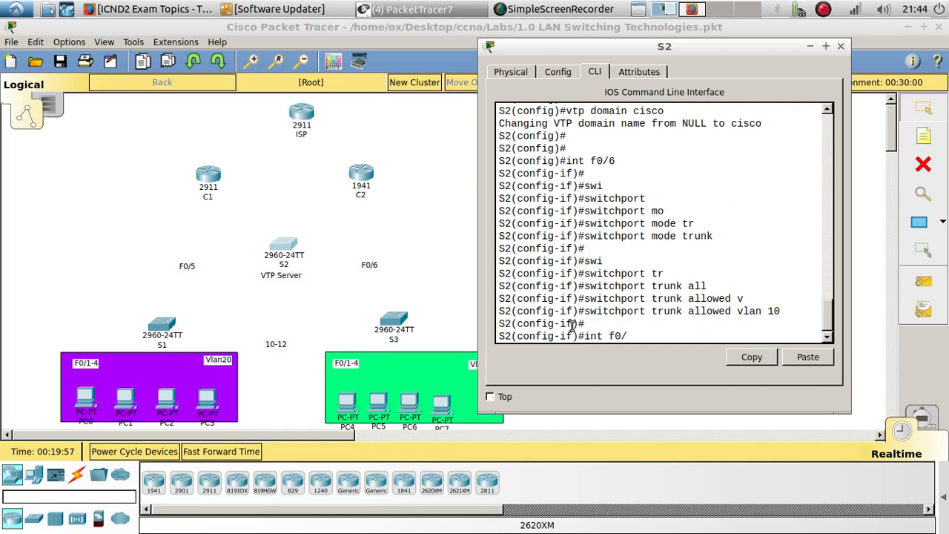
text(5)
key(Return)
key(Up)
key(Up)
key(Up)
key(Return)
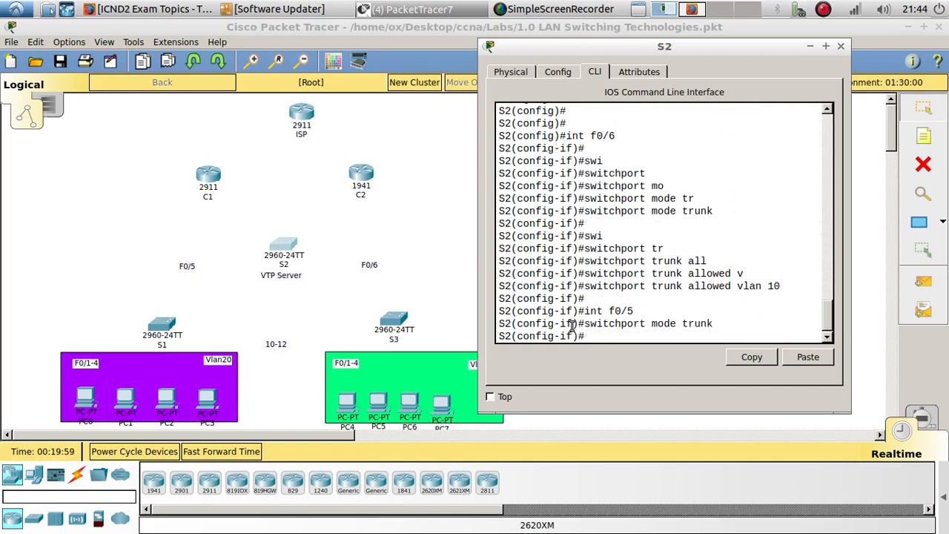
- Limit the trunk on S2's f0/5 to VLAN 20 with switchport trunk allowed vlan 20
key(Up)
key(Up)
key(Up)
key(BackSpace)
key(BackSpace)
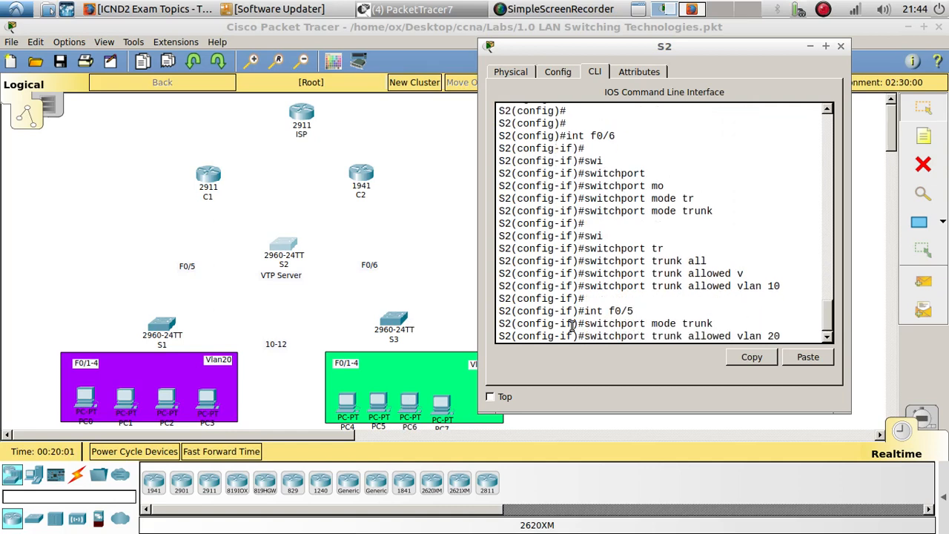
text(20)
key(Return)
key(Return)
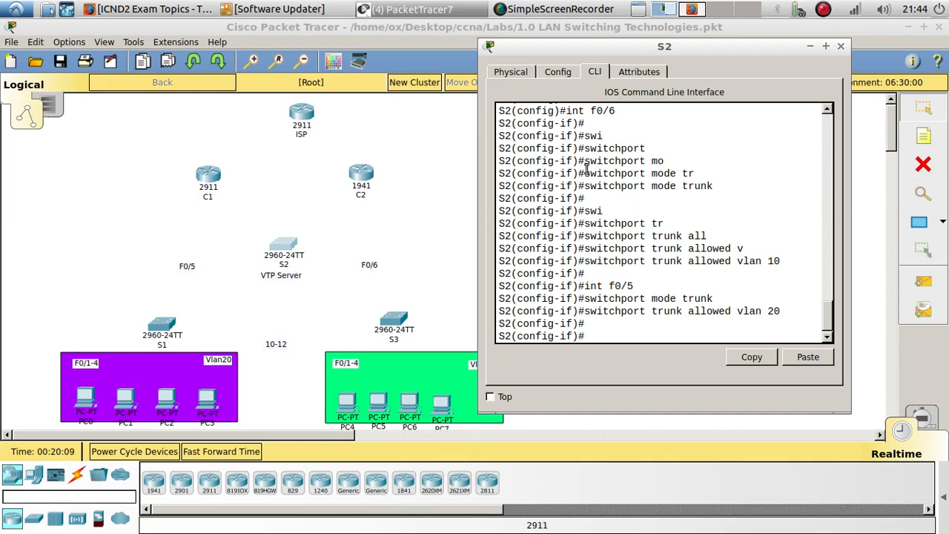
- Switch to Firefox to check the STP mode item in the ICND2 exam topics, and return to Packet Tracer
click(666, 11)
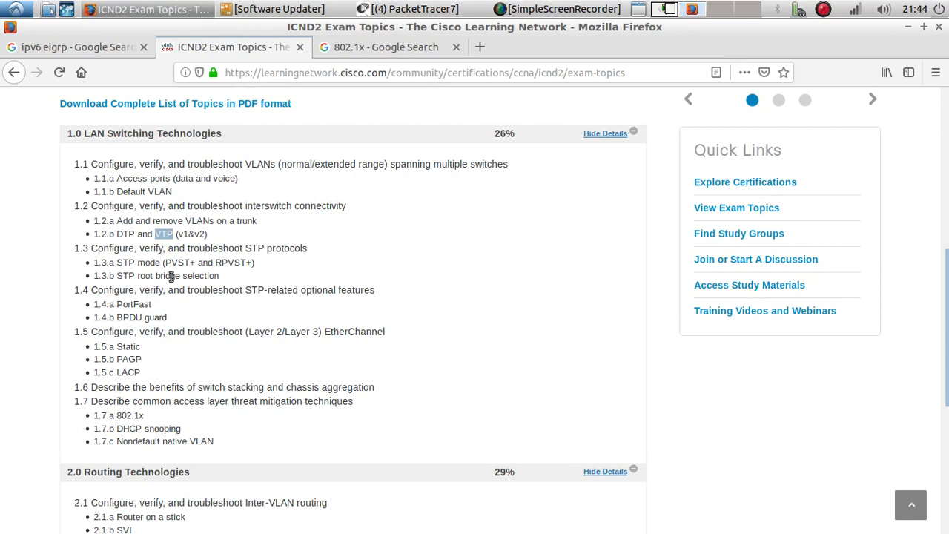
drag(214, 263, 249, 262)
click(667, 9)
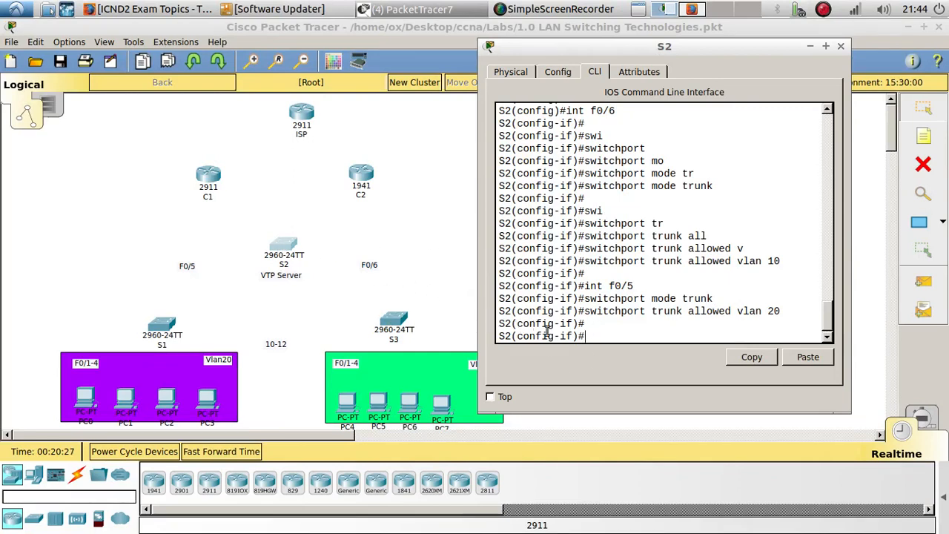
- Leave interface configuration on S2, create VLANs 10 and 20, and return to global configuration mode
text(i)
key(Return)
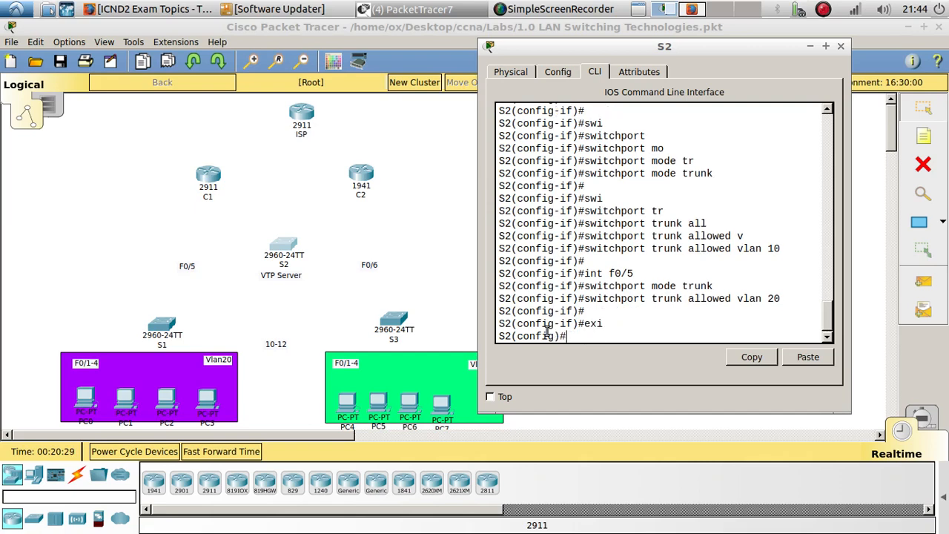
text(vlan 10)
key(Return)
text(vlan)
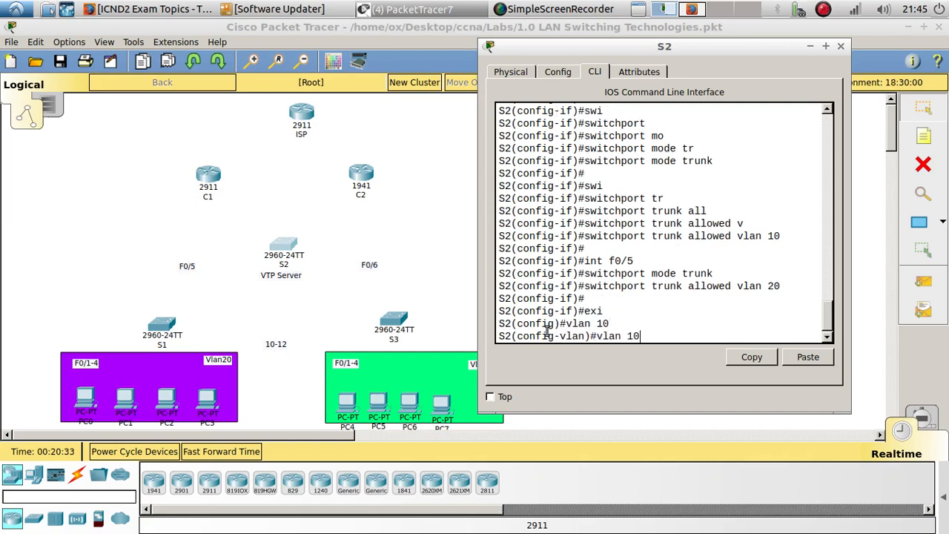
text( 20)
key(Return)
text(exit)
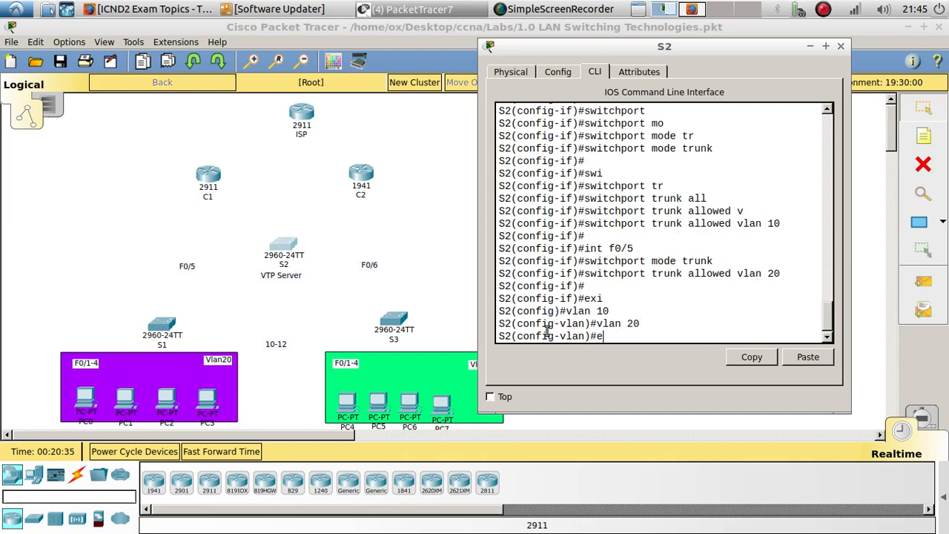
key(Return)
key(Return)
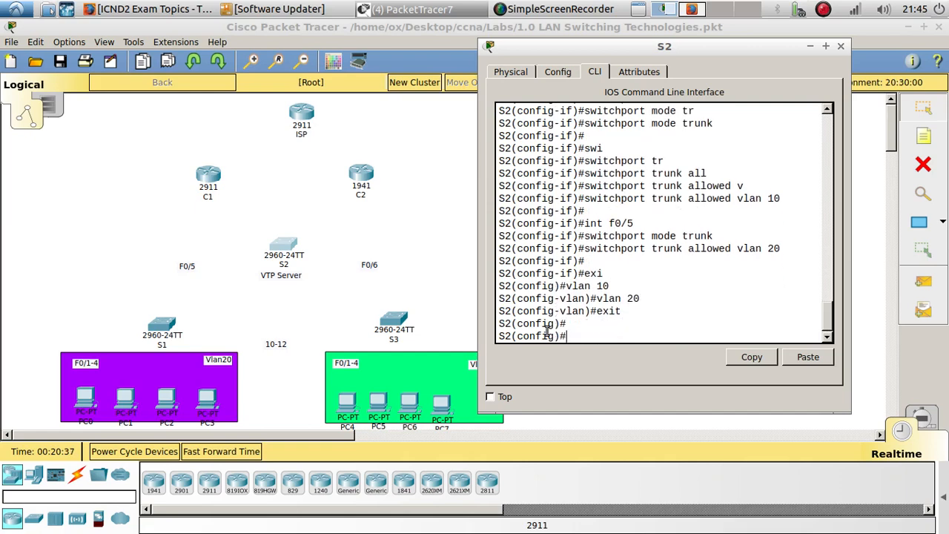
- Leave configuration mode on S2 and list its VLANs with show vlan brief
text(end)
key(Return)
key(Return)
text(show )
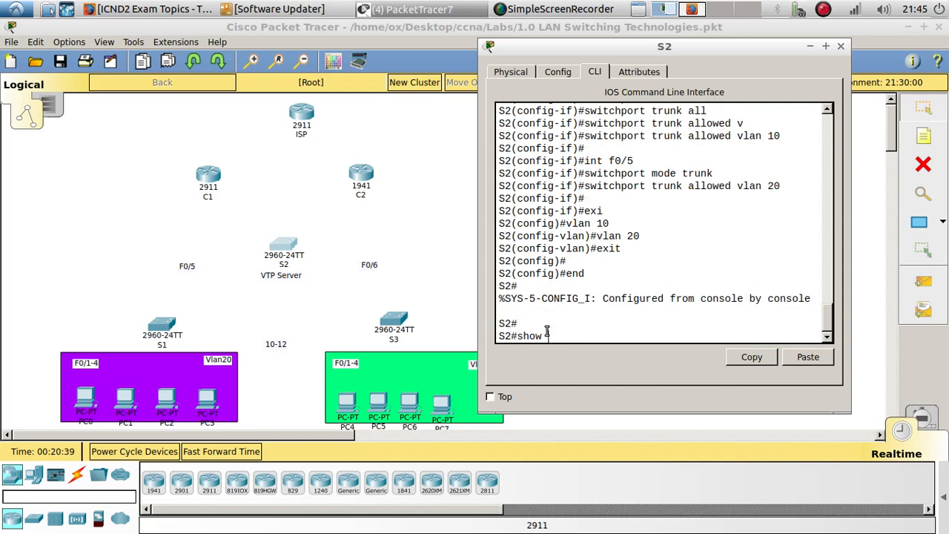
text(vlan brief)
key(Return)
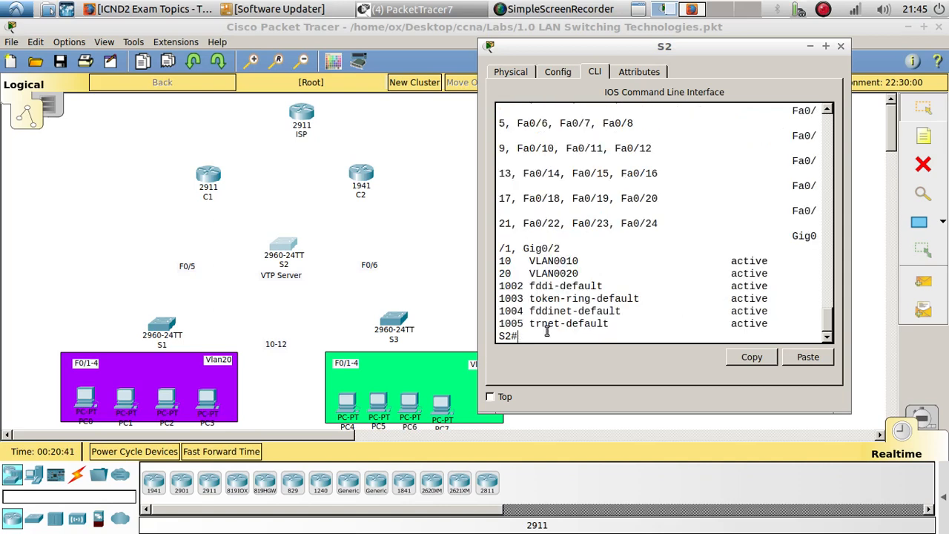
key(Return)
key(Return)
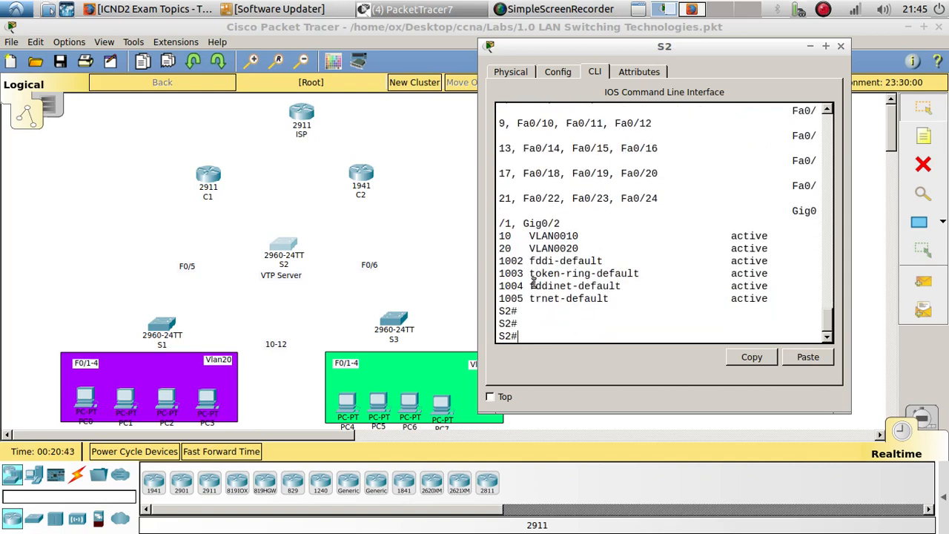
- Open switch S3's command line, leave configuration mode, and list its VLANs with show vlan brief
click(399, 321)
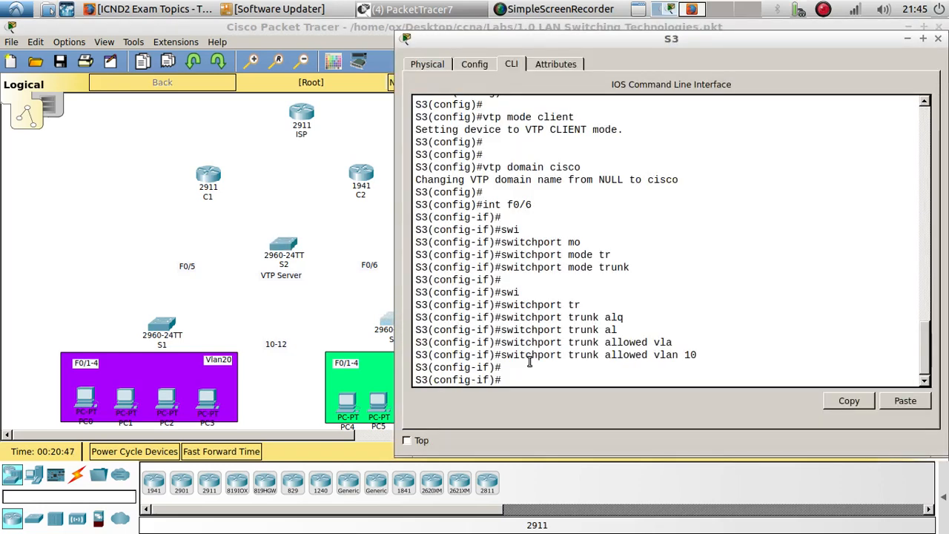
text(end)
key(Return)
key(Return)
key(Return)
key(Return)
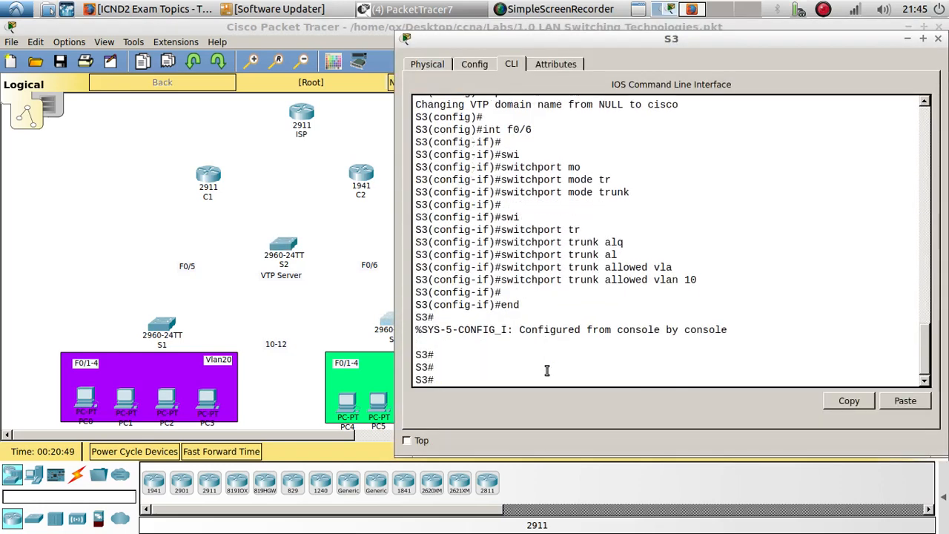
text(show vlan brief)
key(Return)
key(Return)
key(Return)
key(Return)
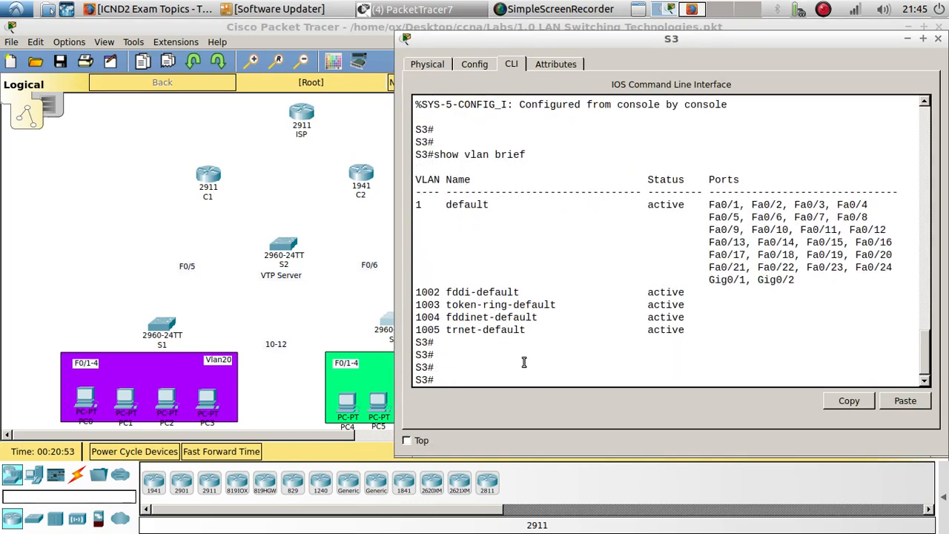
- Connect S3's FastEthernet0/6 to S2's FastEthernet0/6 with a copper cross-over cable and fast-forward the simulation time
click(299, 377)
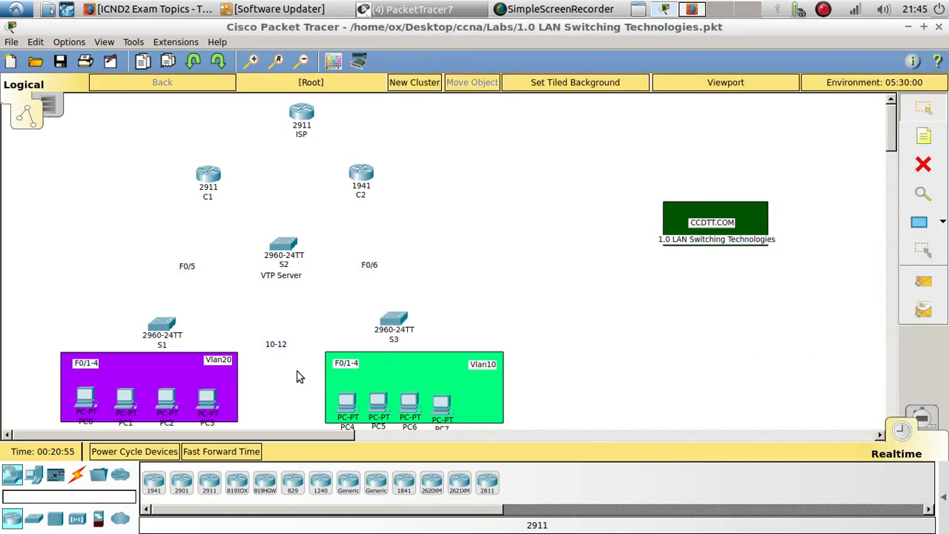
click(77, 475)
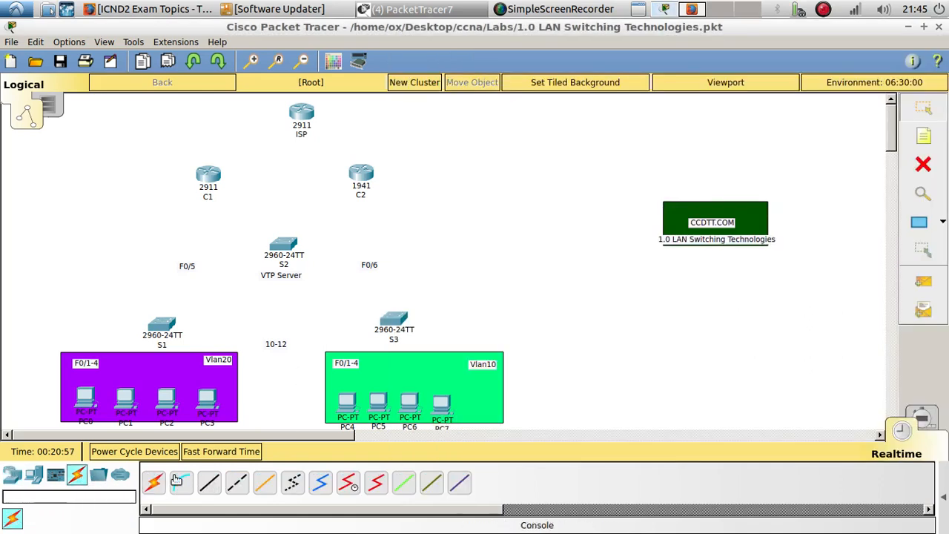
click(237, 483)
click(387, 319)
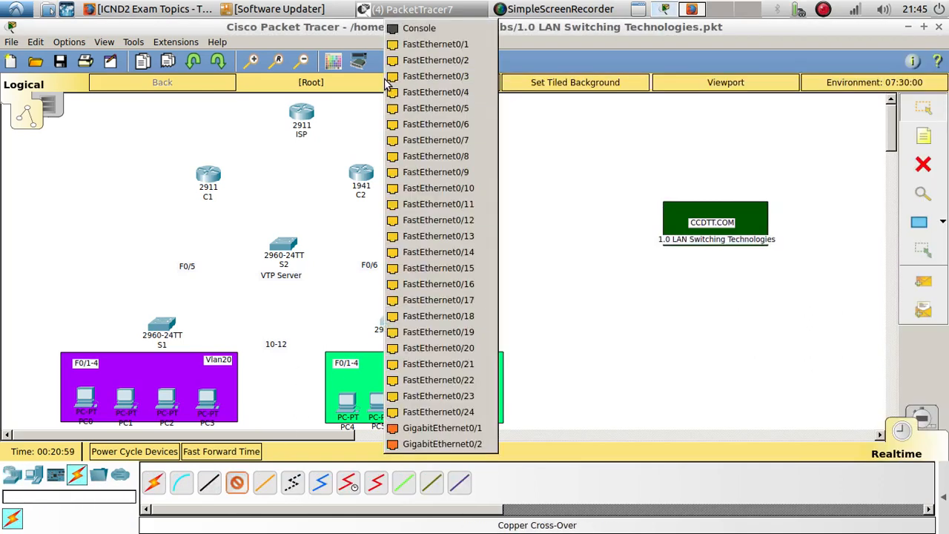
click(435, 124)
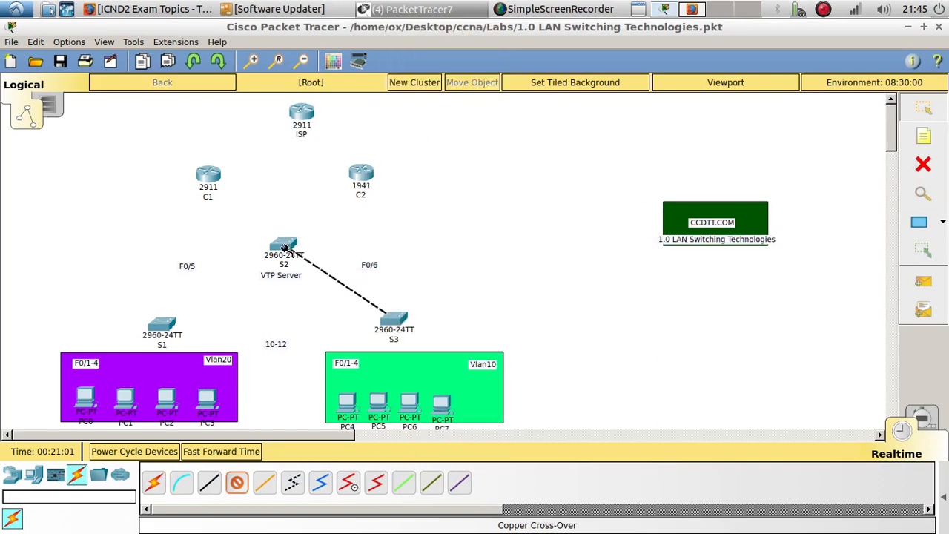
click(284, 245)
click(341, 124)
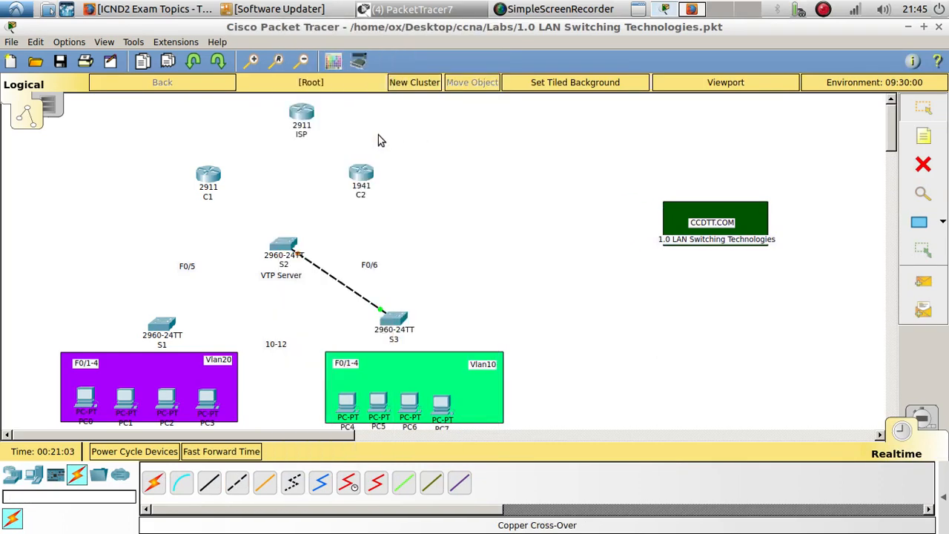
click(191, 453)
- Run show vlan brief on S3 again and highlight the entries for VLANs 10 and 20
click(395, 320)
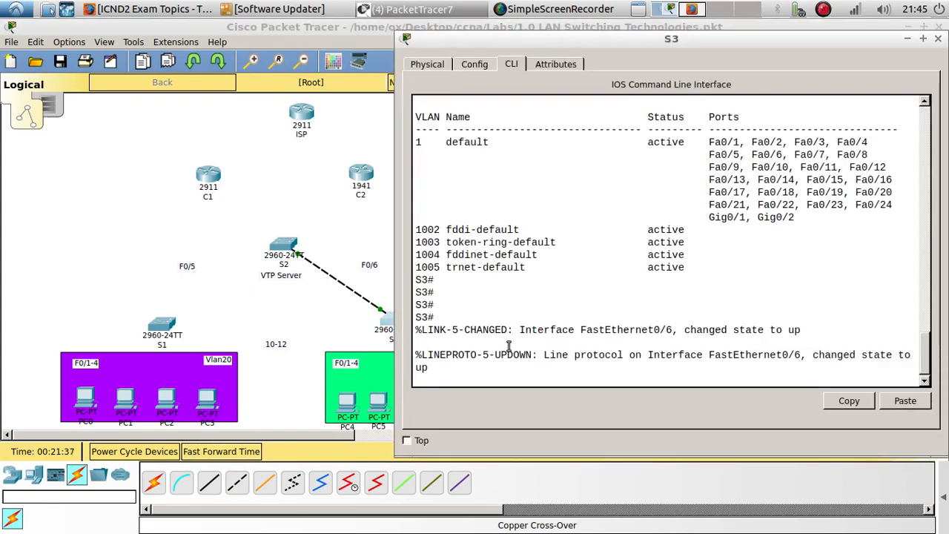
click(512, 365)
key(Return)
text(show vlan brief)
key(Return)
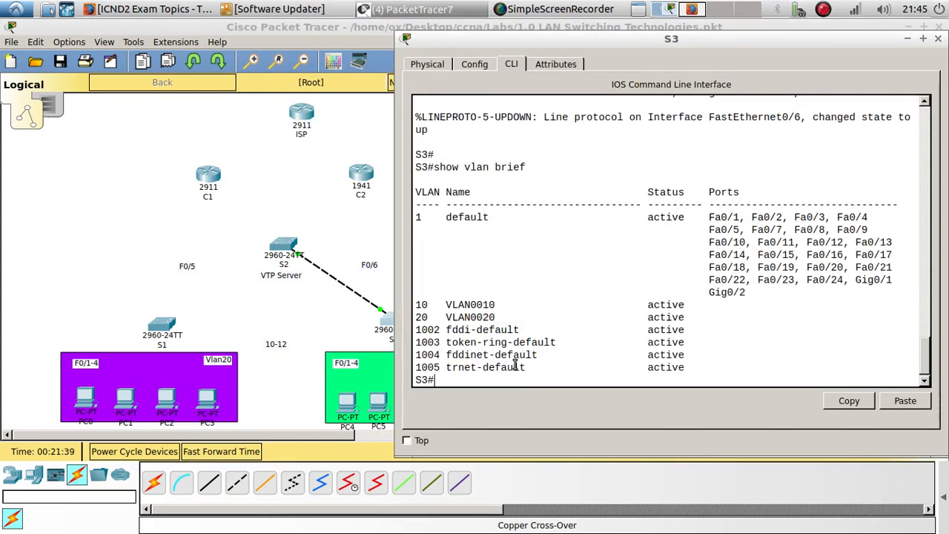
drag(502, 317, 417, 305)
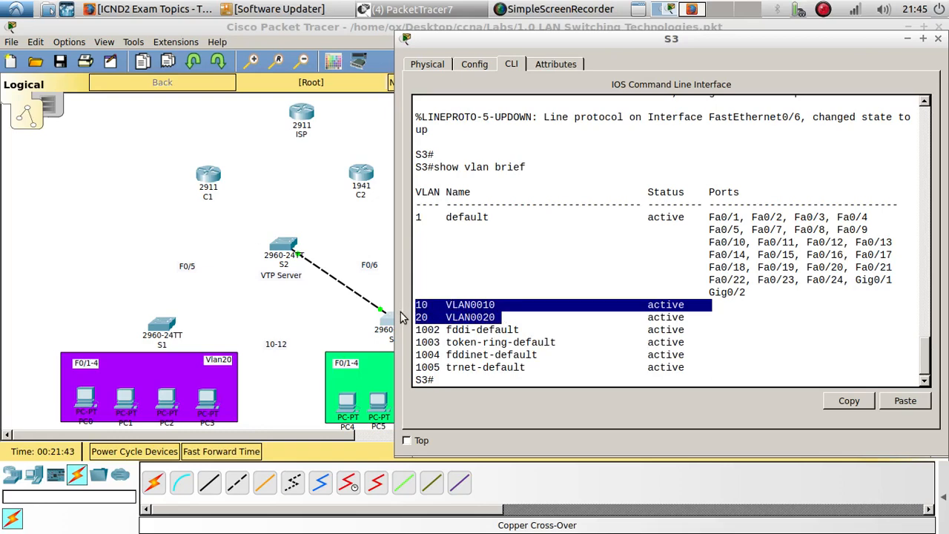
- Connect S1's FastEthernet0/5 to S2's FastEthernet0/5 with a copper cross-over cable and fast-forward the simulation time
click(323, 315)
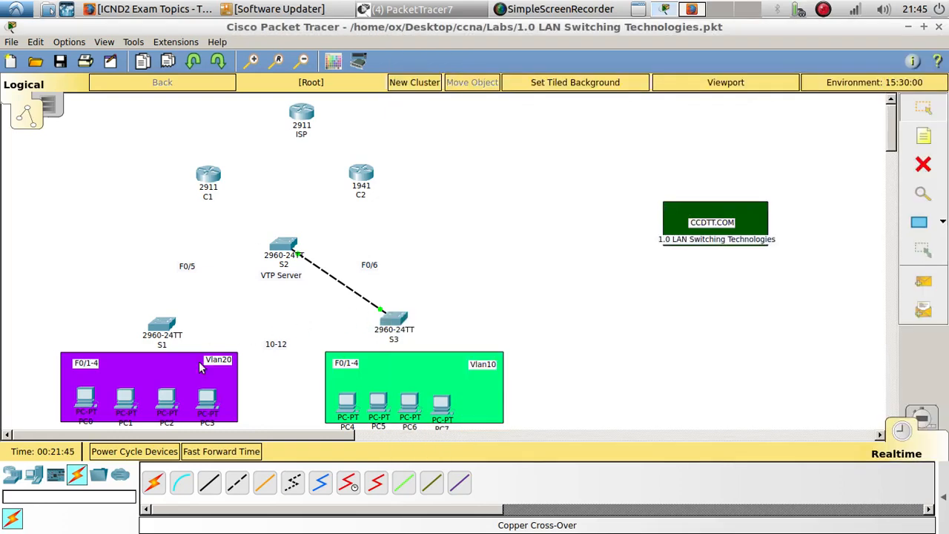
click(237, 484)
click(161, 324)
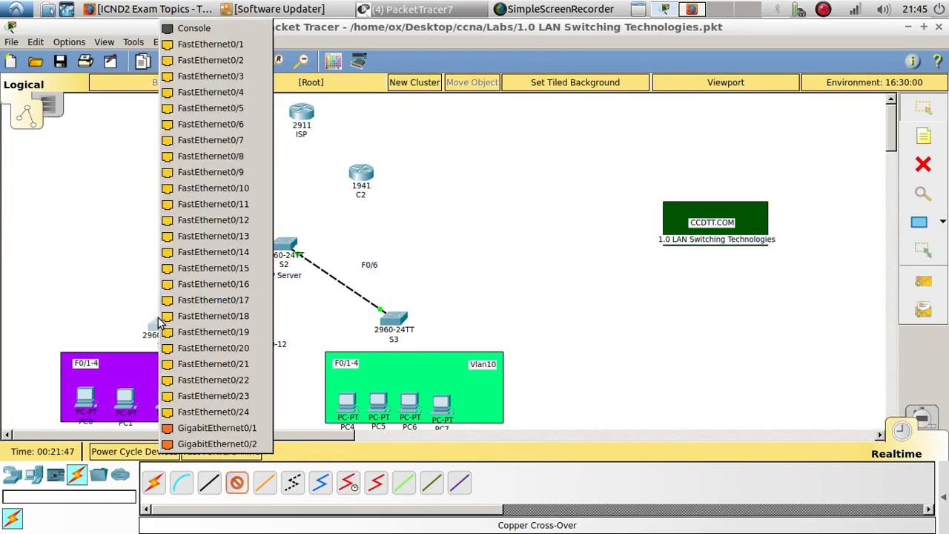
click(185, 109)
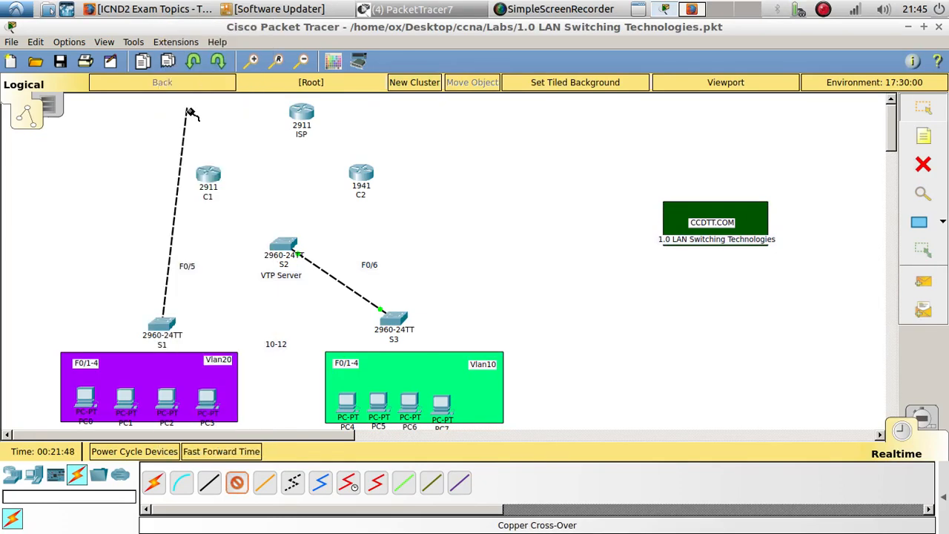
click(282, 245)
click(349, 108)
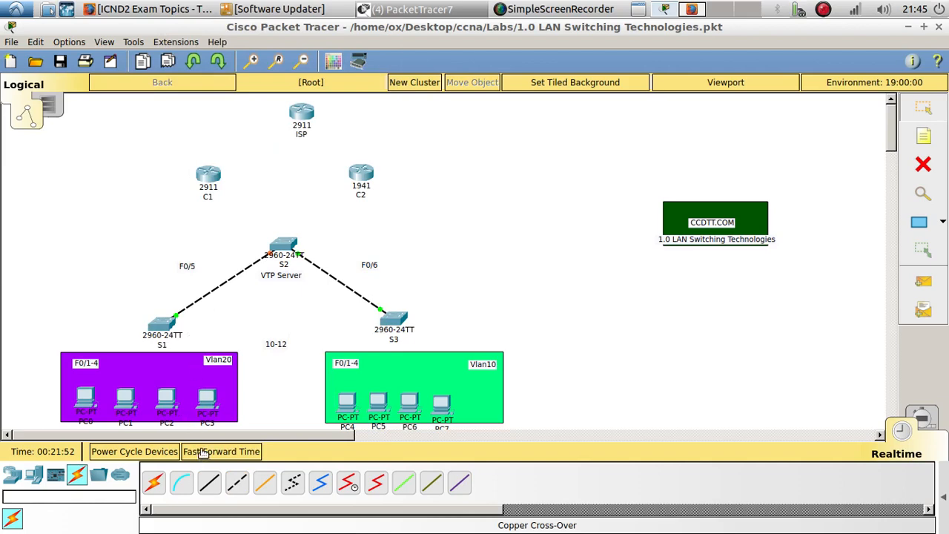
click(204, 452)
- Open switch S1's command line, leave interface configuration, and list its VLANs with show vlan brief
click(158, 326)
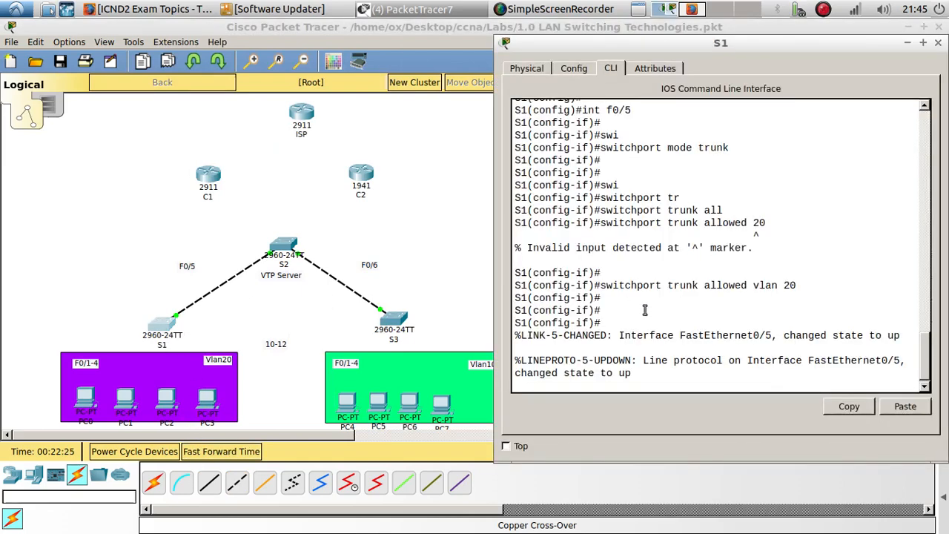
scroll(645, 310, up, 2)
drag(644, 308, 620, 295)
key(Return)
key(Return)
key(Return)
text(en)
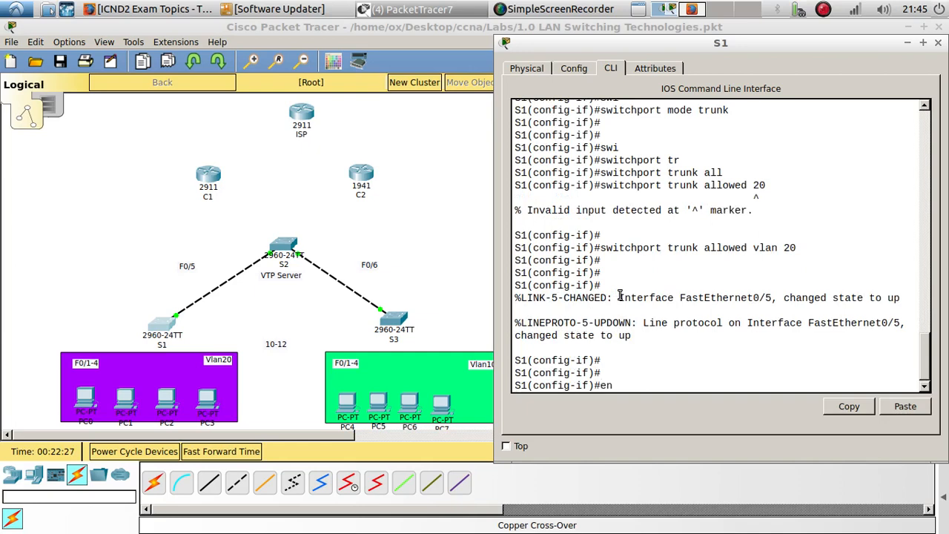
text(d)
key(Return)
text(show vla)
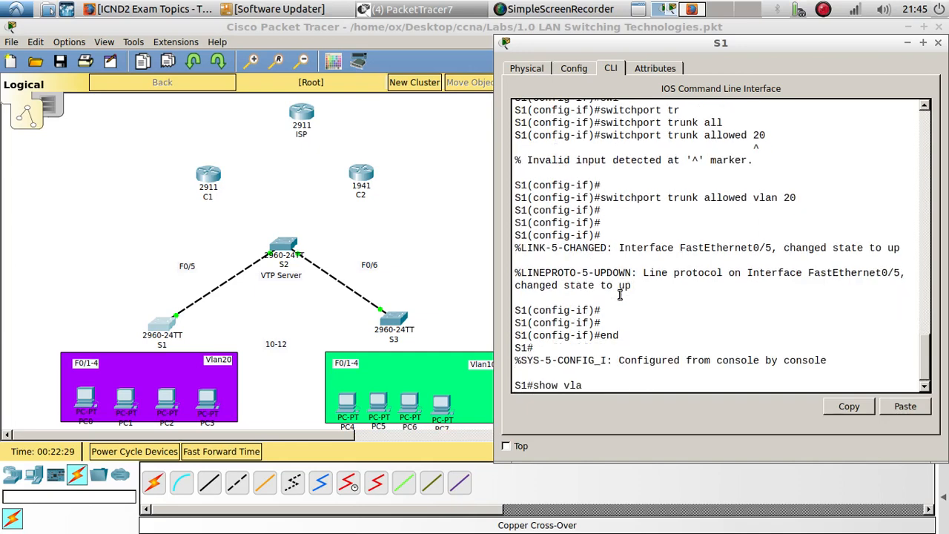
text(n brief)
key(Return)
key(Return)
key(Return)
key(Return)
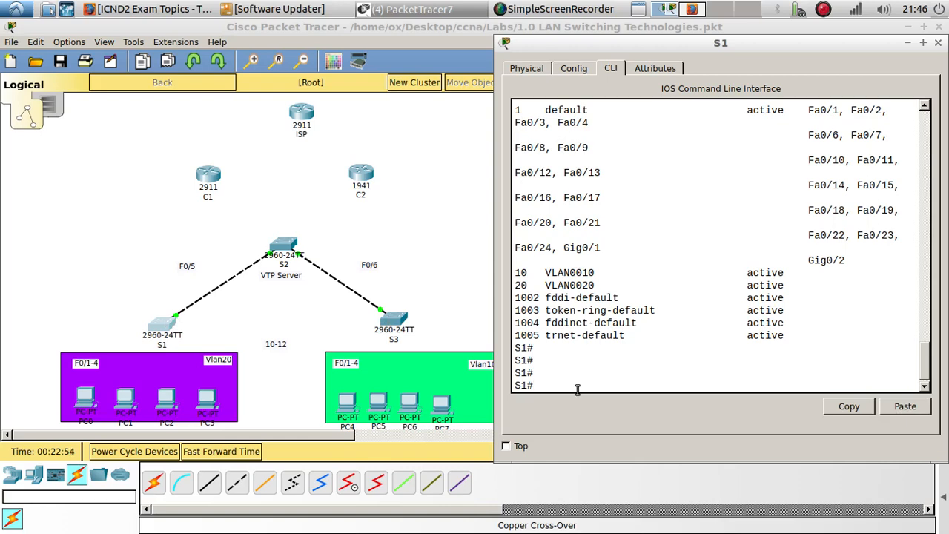
- Enter global configuration mode on S1 with config t
text(copn)
text(fig)
key(BackSpace)
key(BackSpace)
key(BackSpace)
key(BackSpace)
text(nfig t)
key(Return)
key(Return)
key(Return)
key(Return)
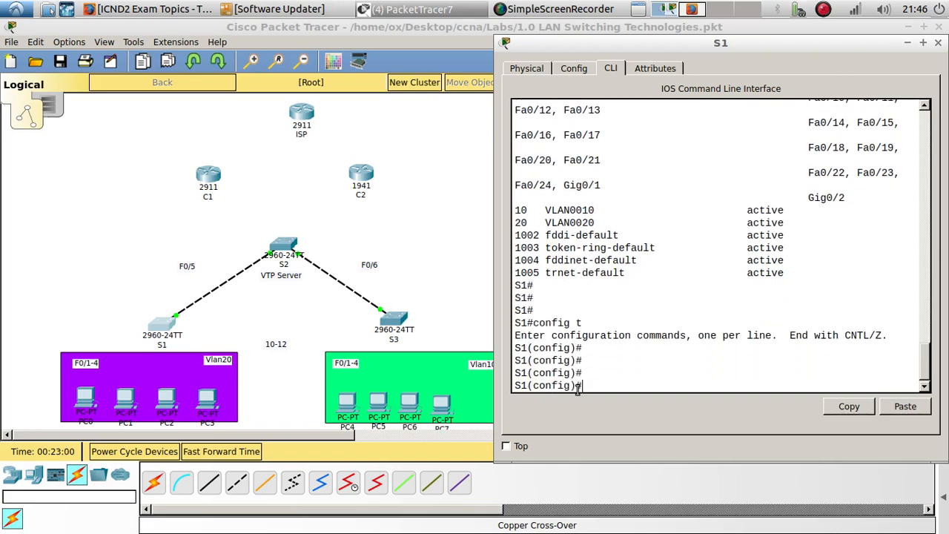
- Set the spanning-tree mode on S1 to rapid-pvst
text(spann)
key(Tab)
text(mo)
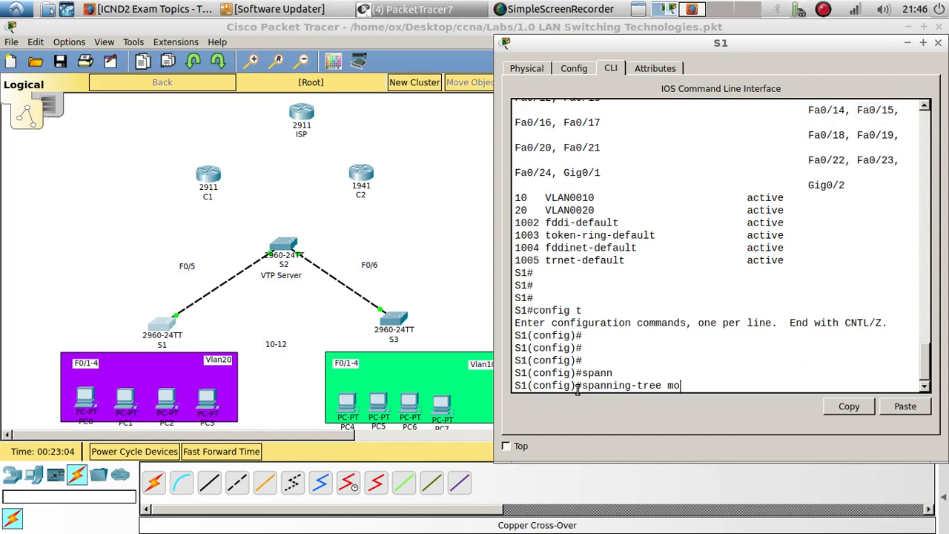
key(Tab)
text(ra)
key(Tab)
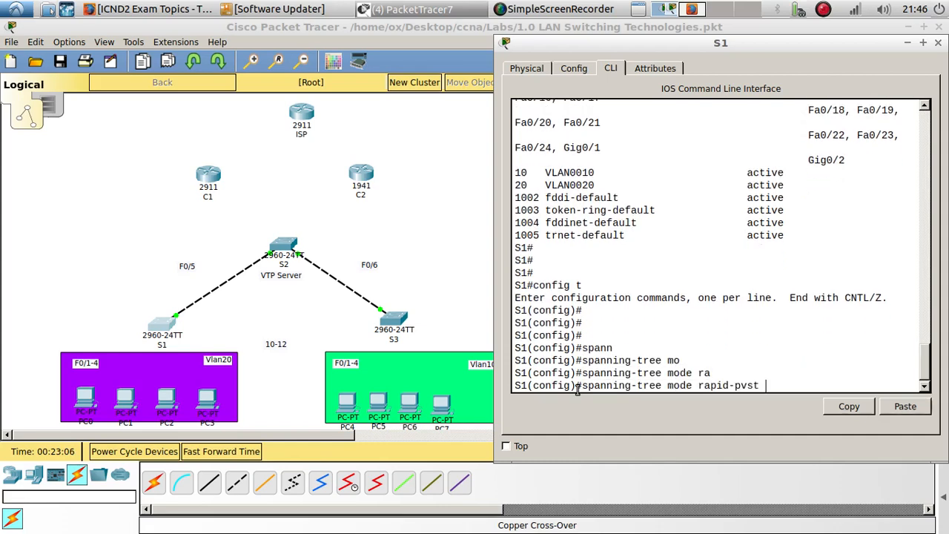
key(Return)
key(Return)
key(Return)
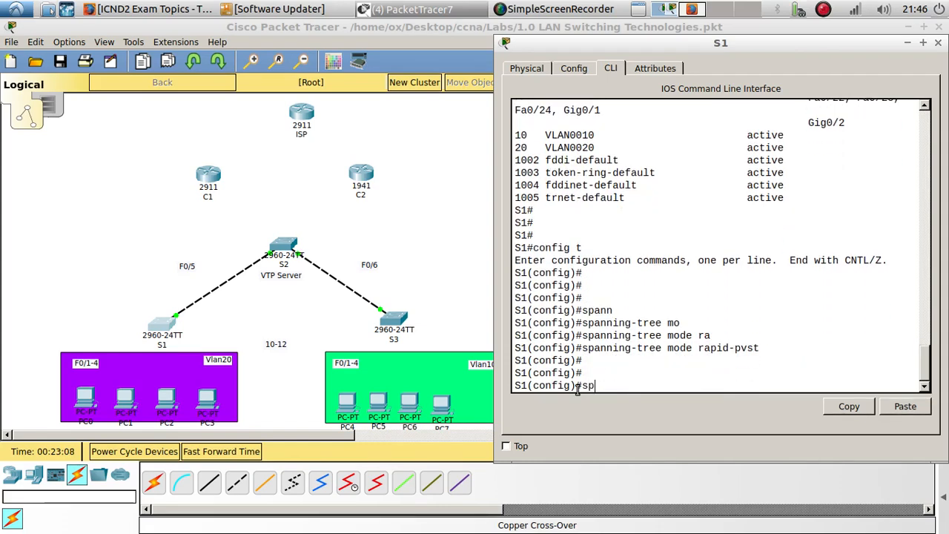
- Make S1 the primary root bridge for VLAN 20 with spanning-tree vlan 20 root primary, consulting the command help for its options
text(span)
key(Tab)
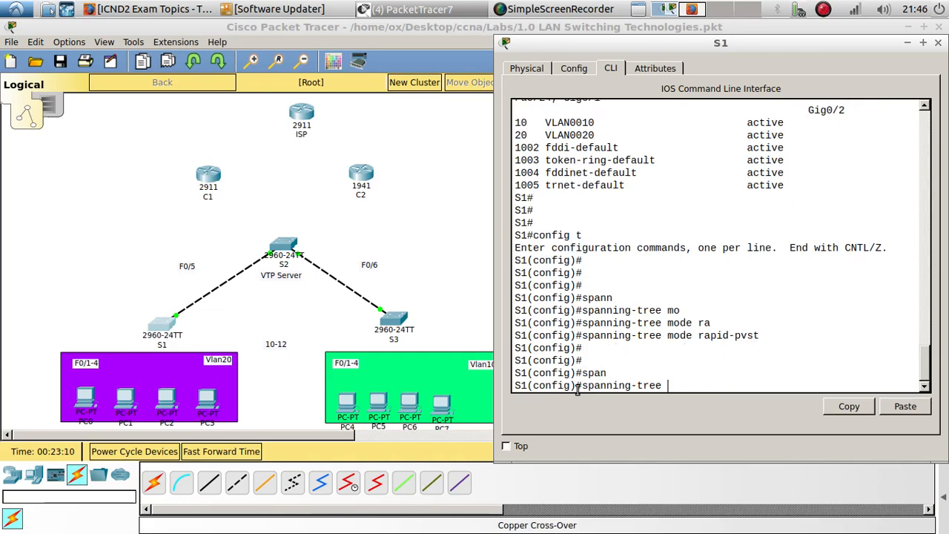
text(v)
key(Tab)
text(?)
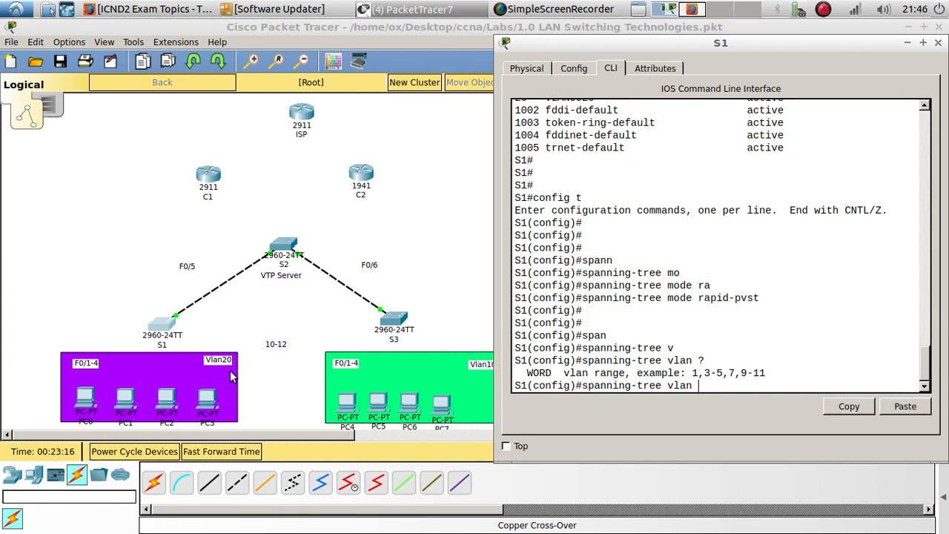
text(20 )
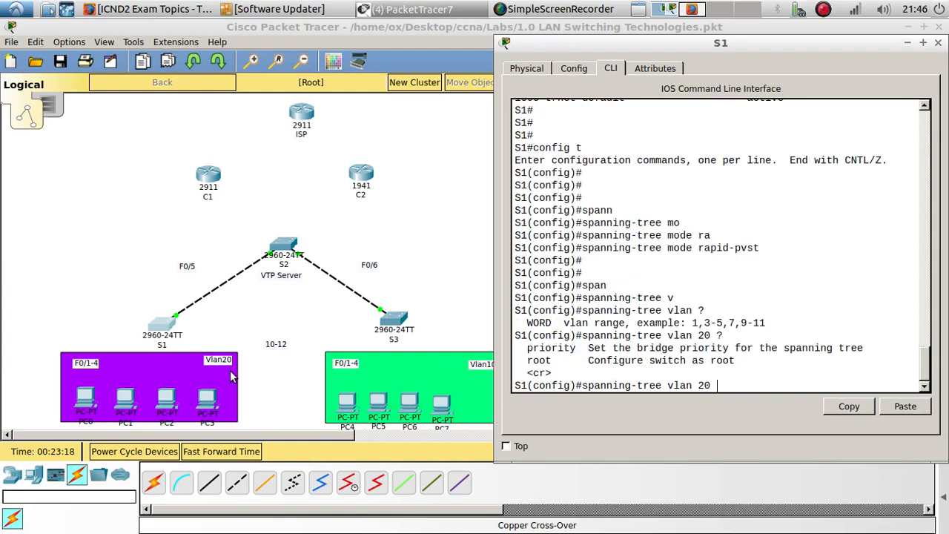
text(?root ?)
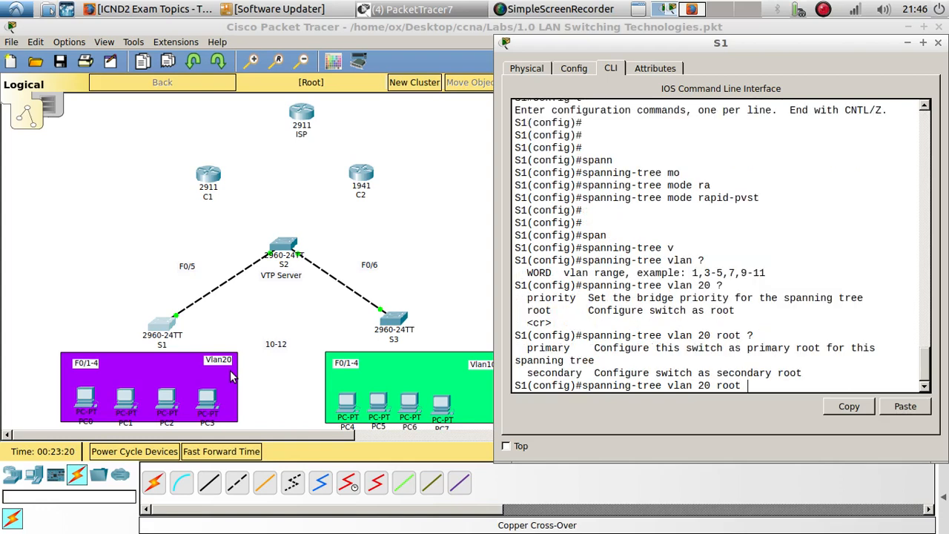
text(prim)
key(Tab)
key(Return)
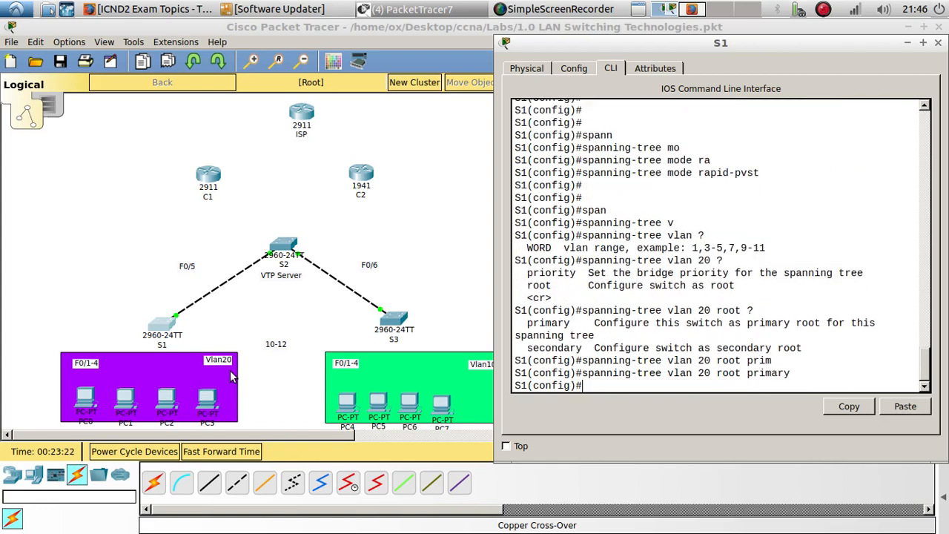
key(Return)
key(Return)
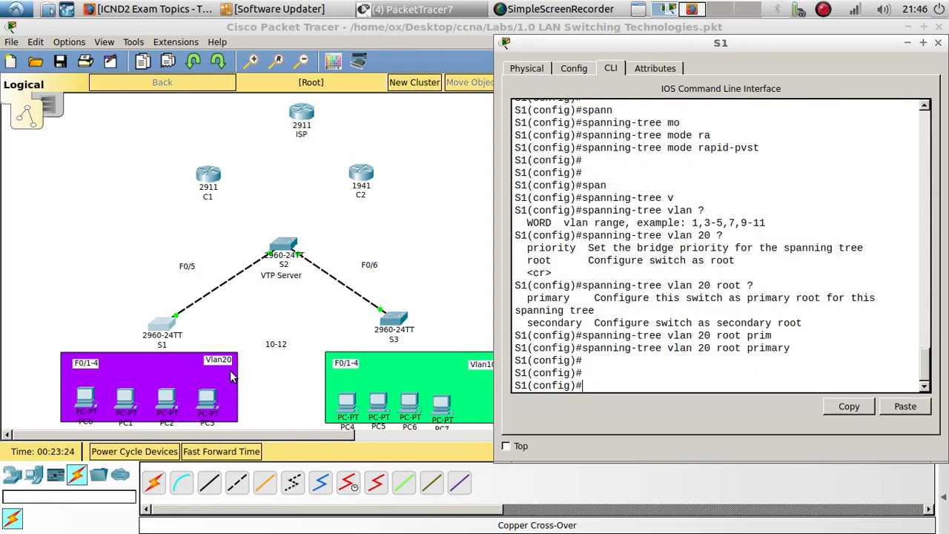
- Open switch S3's command line and enter global configuration mode with config t
click(397, 327)
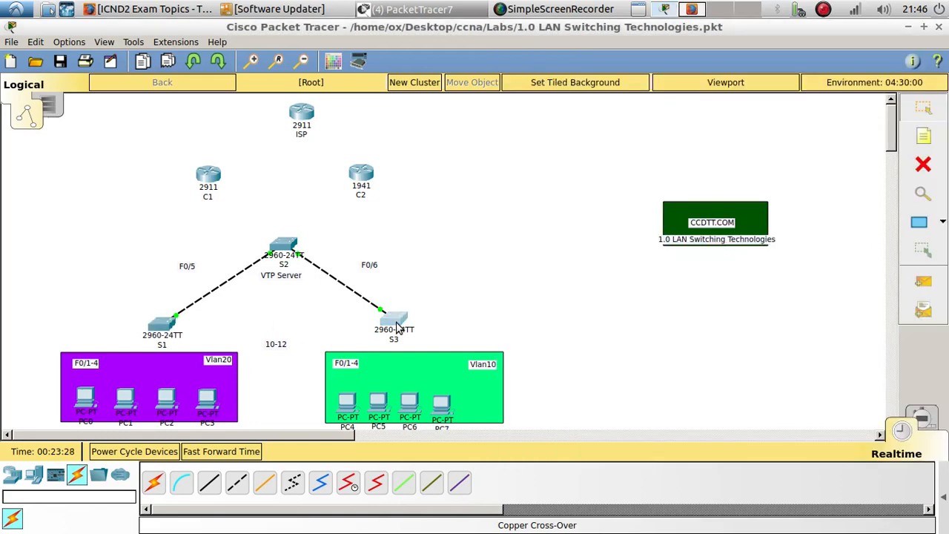
click(515, 379)
text(c)
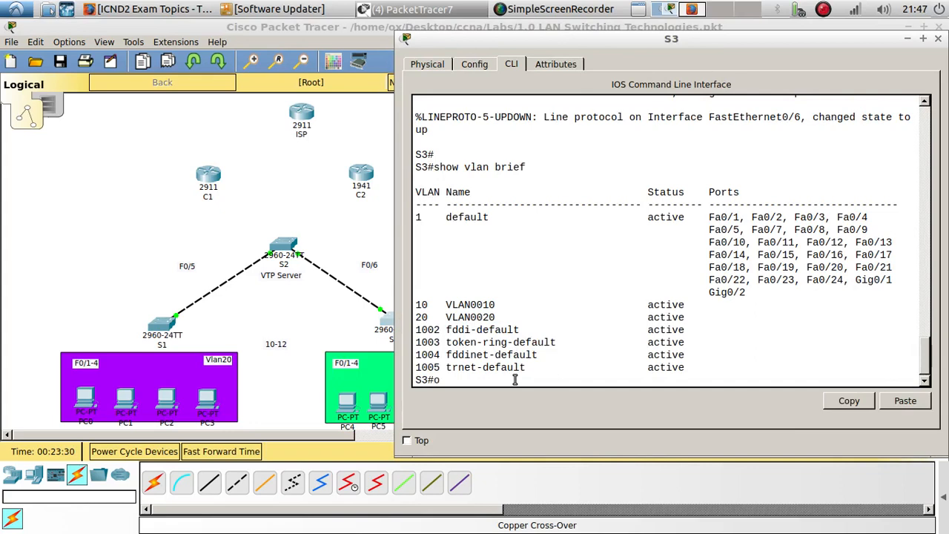
text(onfig)
key(BackSpace)
key(BackSpace)
text(ig t)
key(Return)
key(Return)
key(Return)
- Set the spanning-tree mode on S3 to rapid-pvst
text(span)
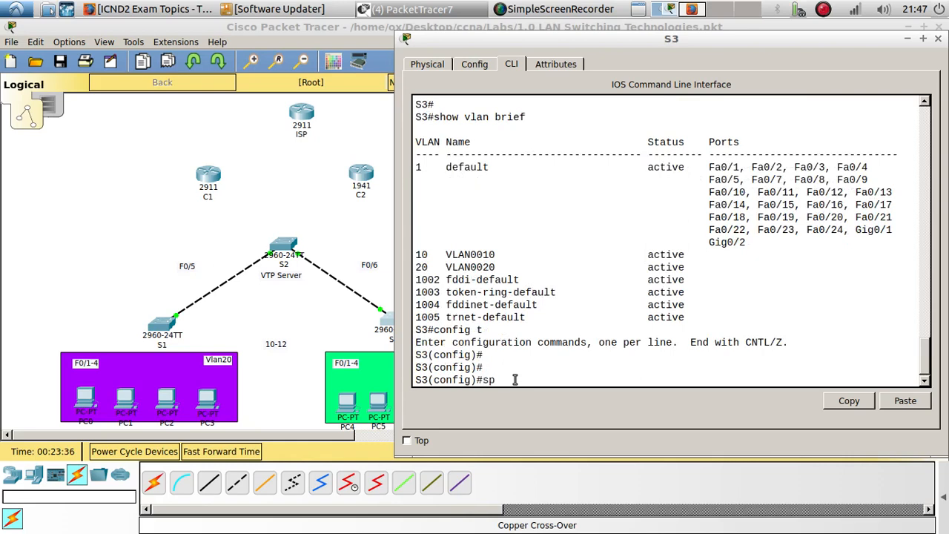
key(Tab)
text(mo)
key(Tab)
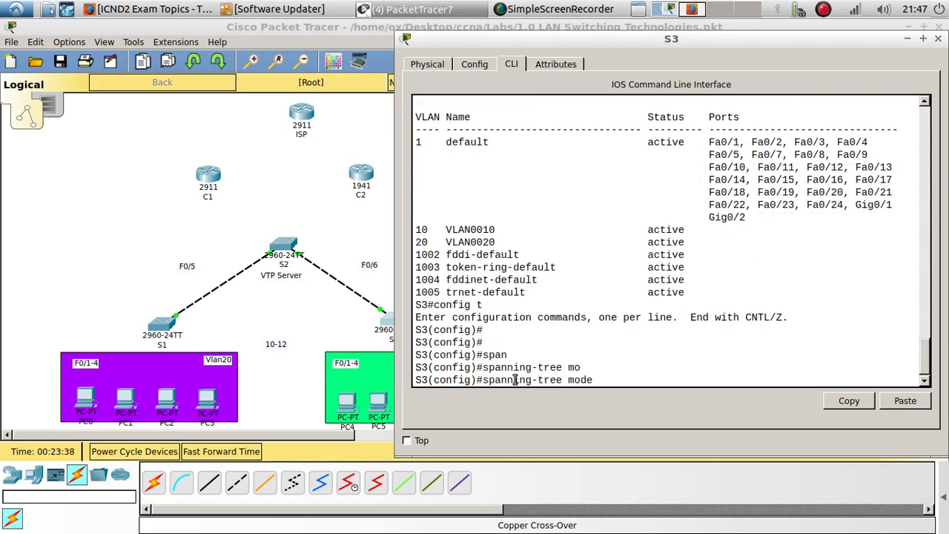
text(r)
key(Tab)
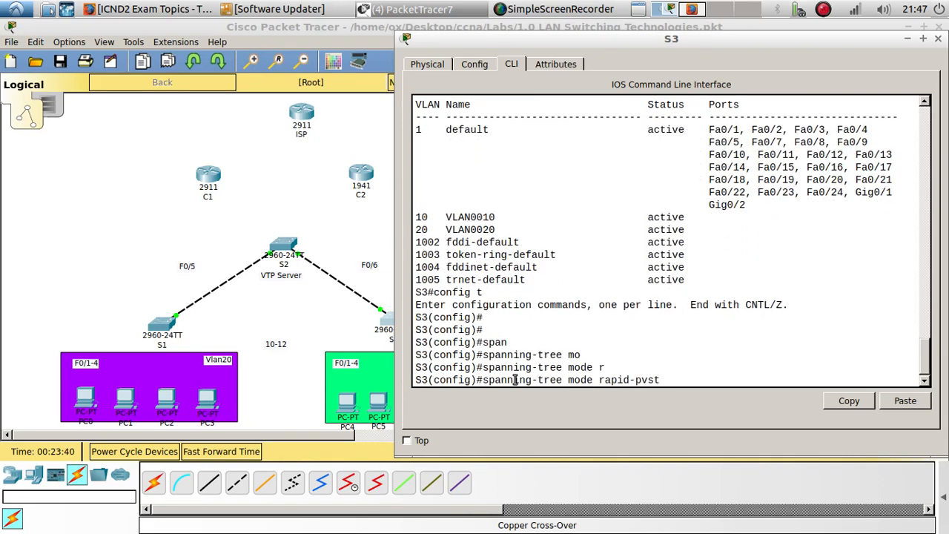
key(Return)
key(Return)
- Make S3 the primary root bridge for VLAN 10 with spanning-tree vlan 10 root primary
text(spo)
key(Tab)
key(BackSpace)
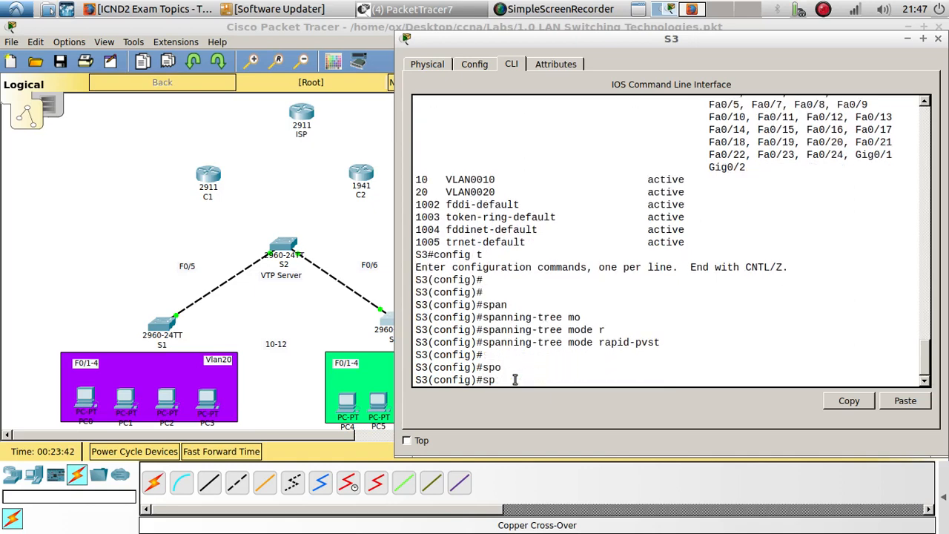
key(Tab)
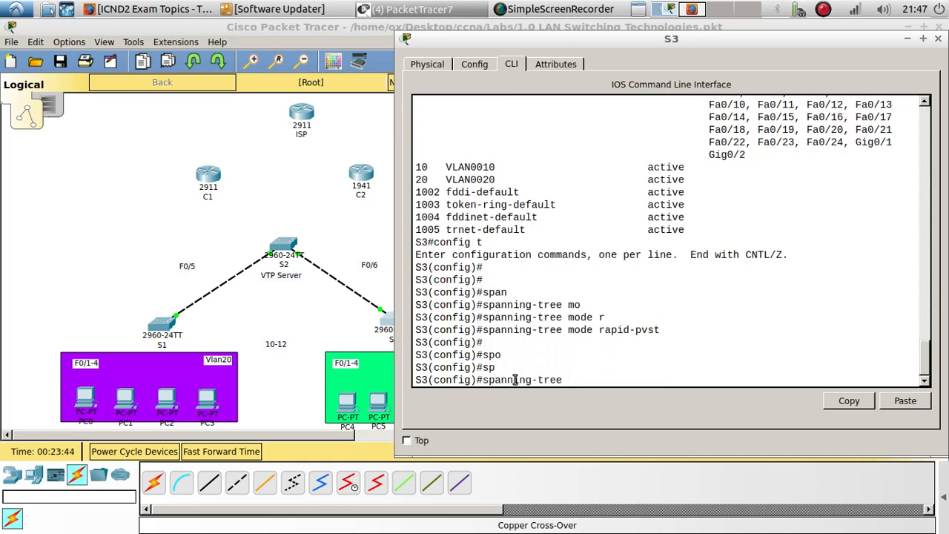
text(v)
key(Tab)
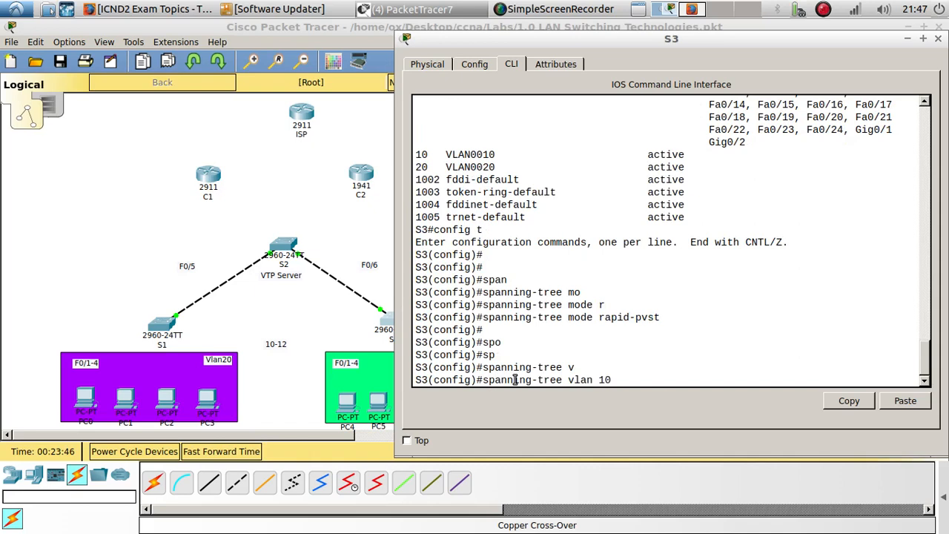
text(10 r)
key(Tab)
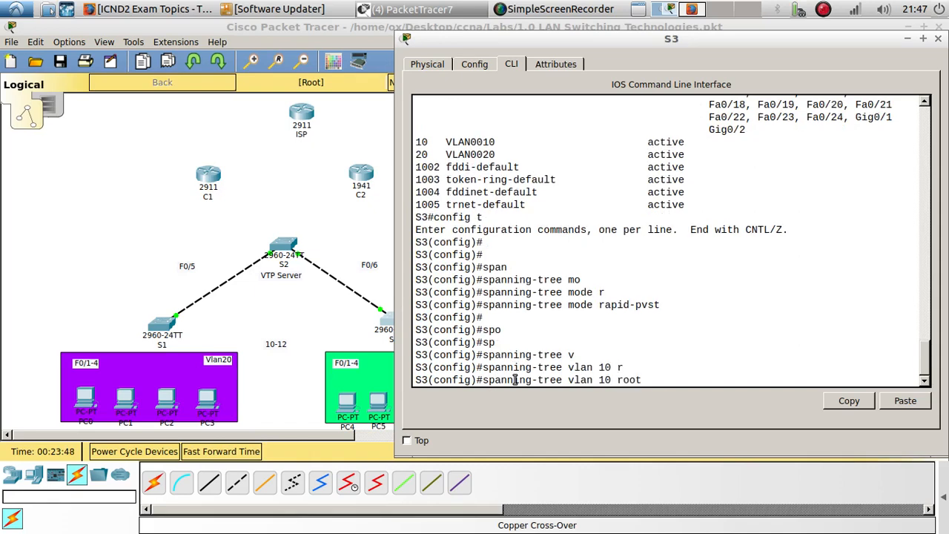
text(p)
key(Tab)
key(Return)
key(Return)
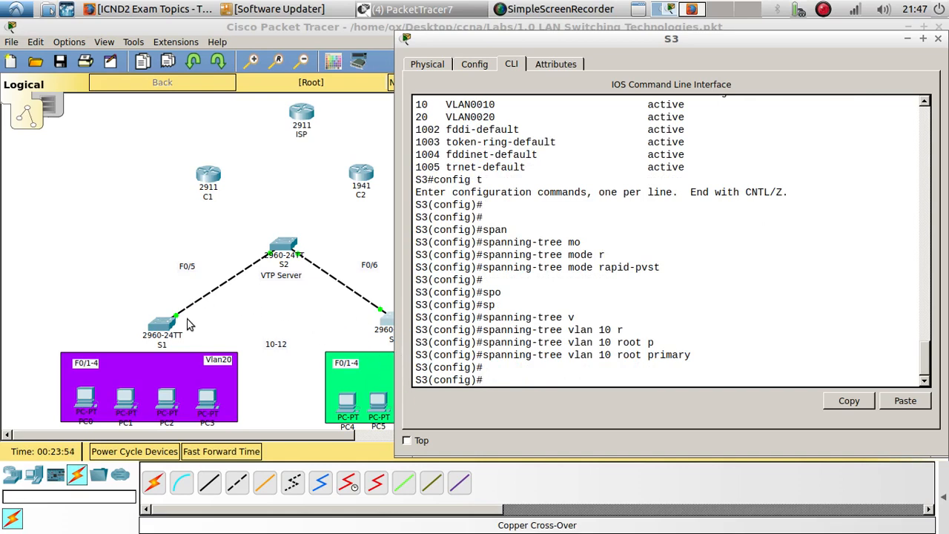
- Open switch S2's command line and enter global configuration mode from the terminal with configure
click(163, 320)
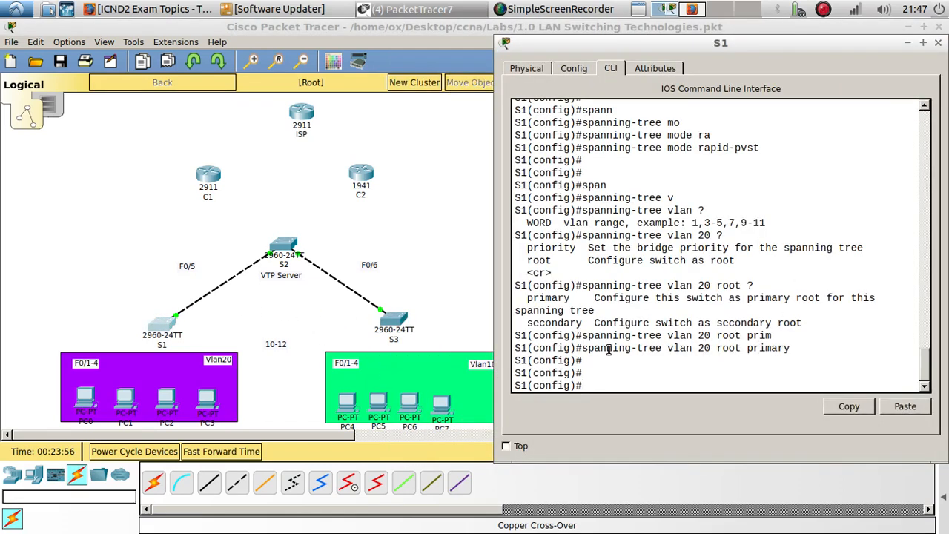
click(291, 246)
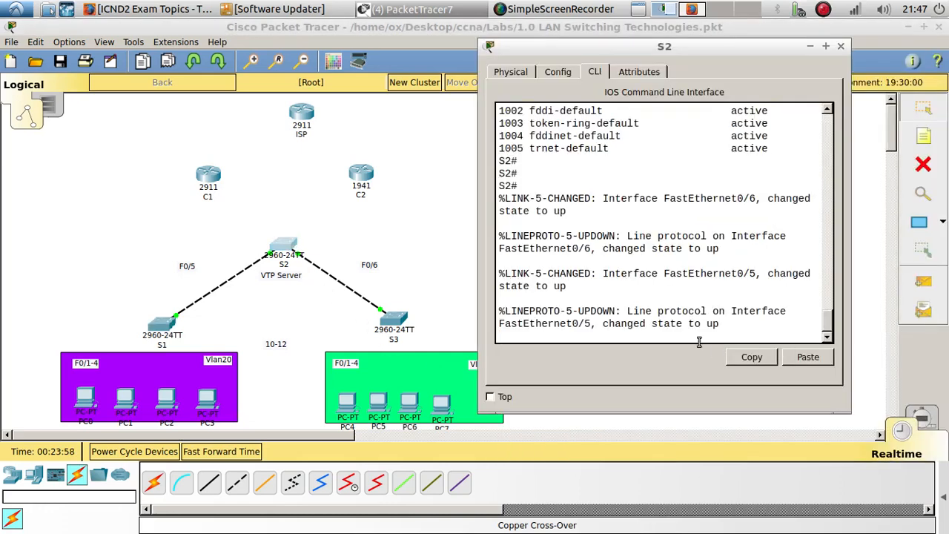
key(Return)
text(e)
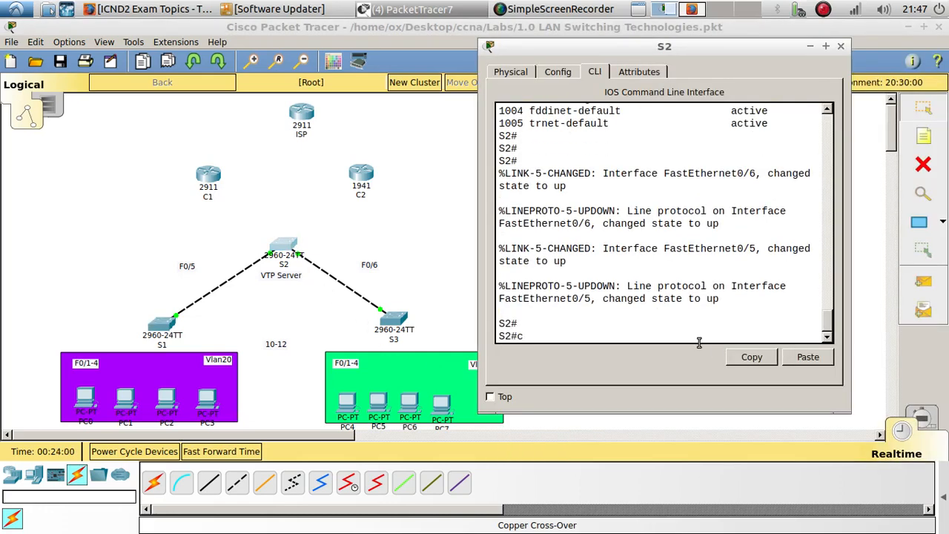
text(oi)
text(figure)
key(Return)
key(Return)
key(Return)
key(Return)
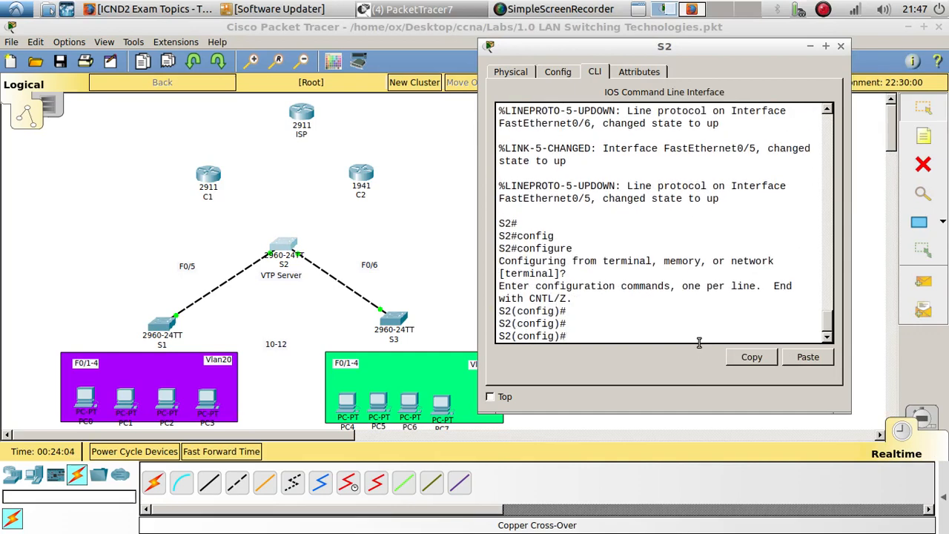
- Set the spanning-tree mode on S2 to rapid-pvst
text(span)
key(Tab)
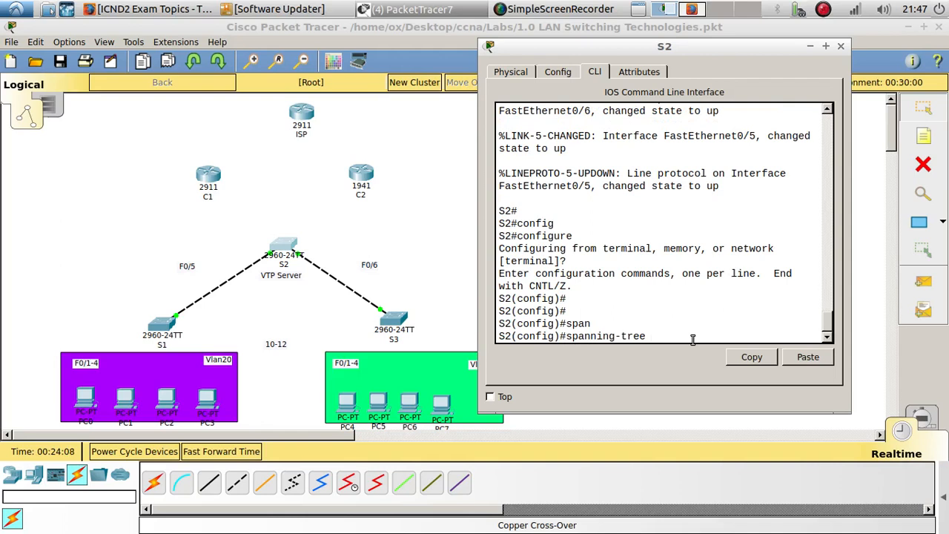
text(mo)
key(Tab)
text(r)
key(Tab)
key(Return)
key(Return)
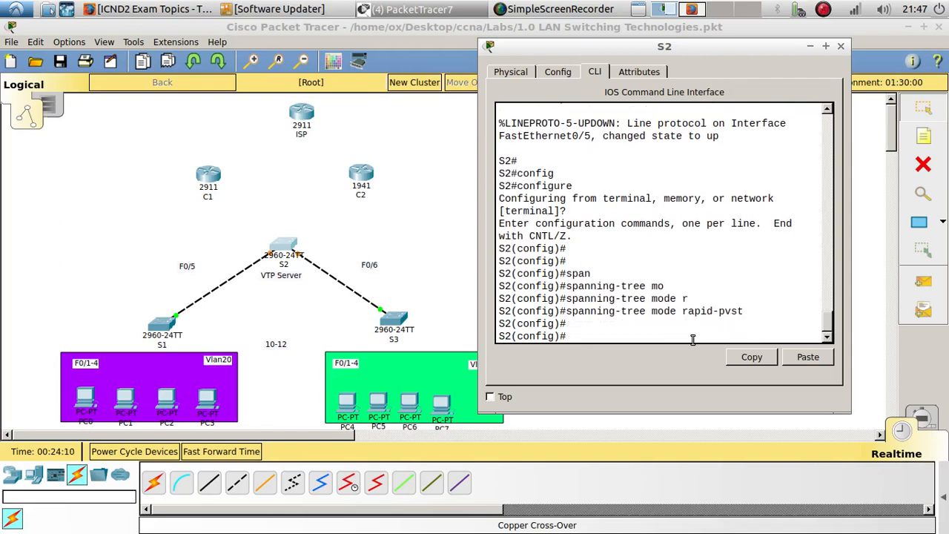
- Make S2 the secondary root bridge with spanning-tree vlan 10,20 root secondary, and fast-forward the simulation time
text(sp)
key(Tab)
text(n)
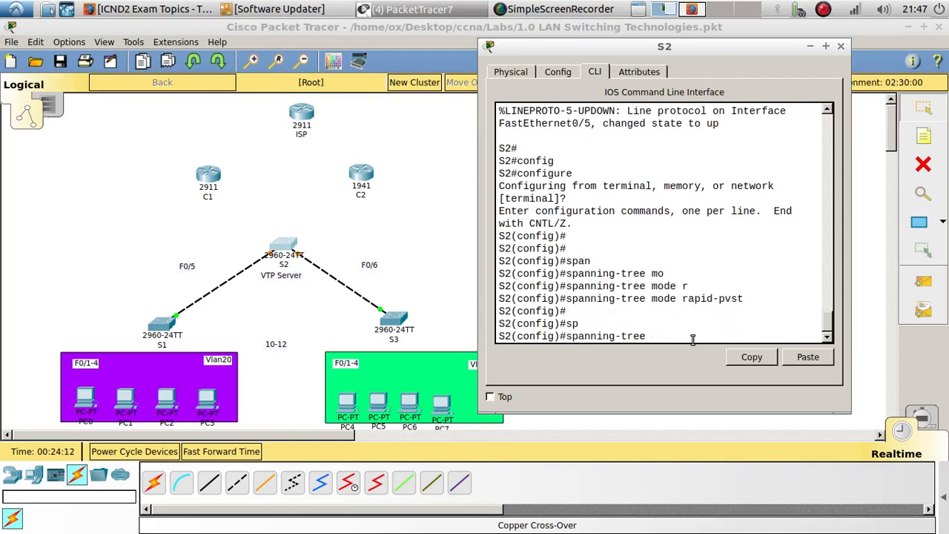
text(vl)
key(Tab)
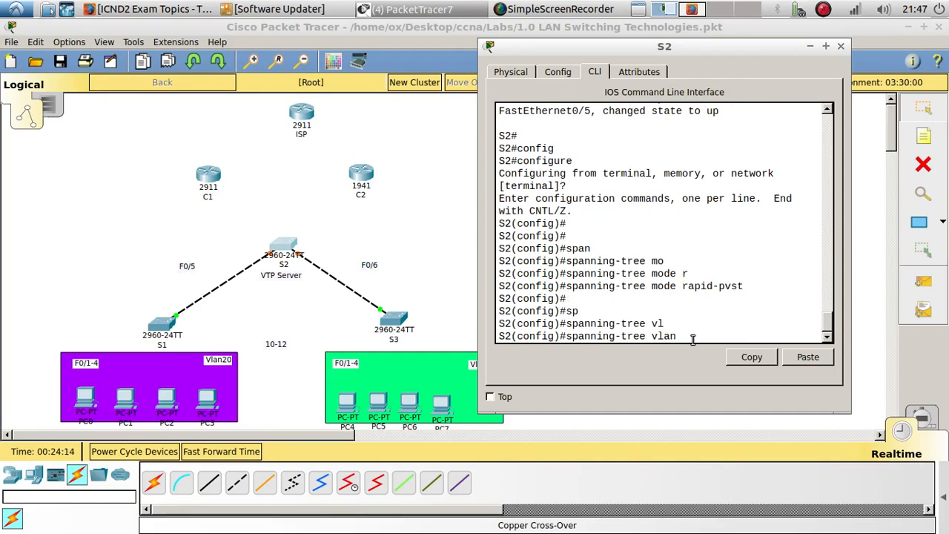
text(10,20 roo)
key(Tab)
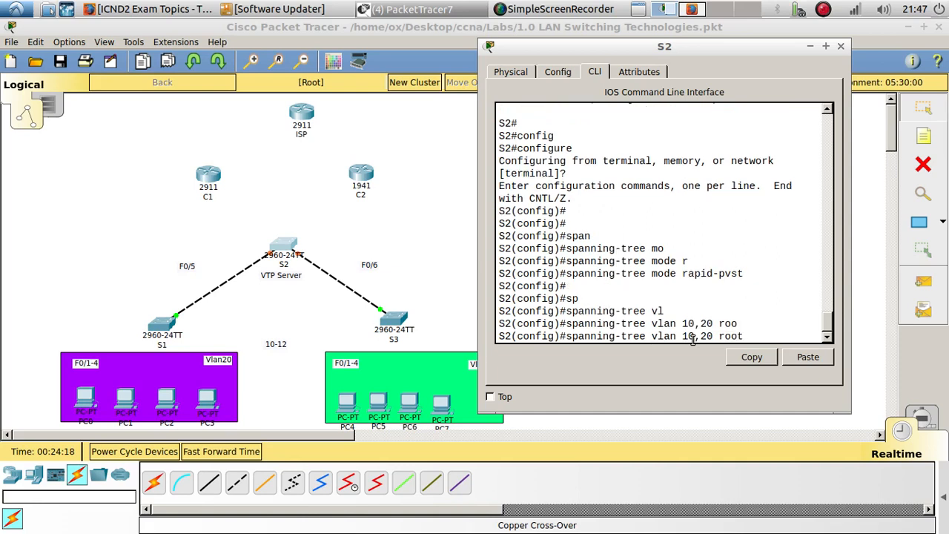
text(seco)
key(Tab)
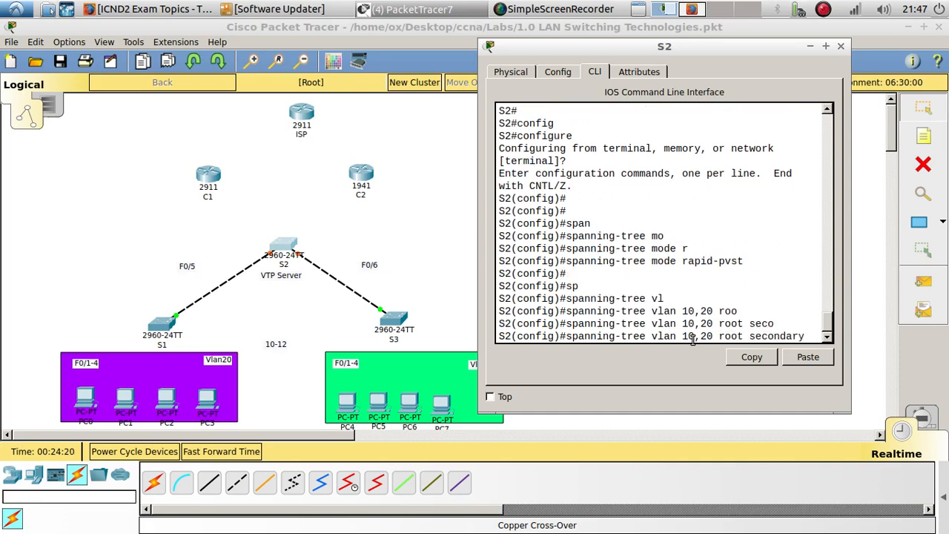
key(Return)
key(Return)
key(Return)
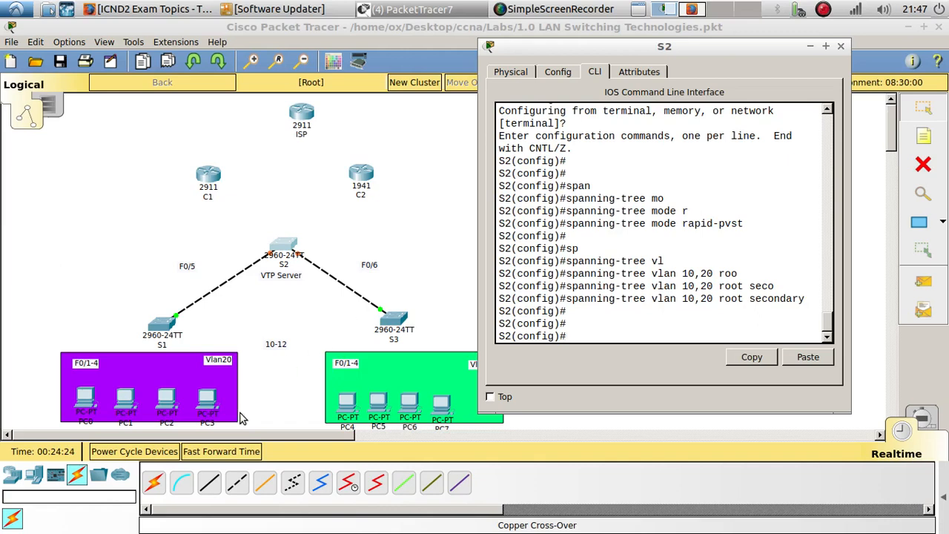
click(233, 452)
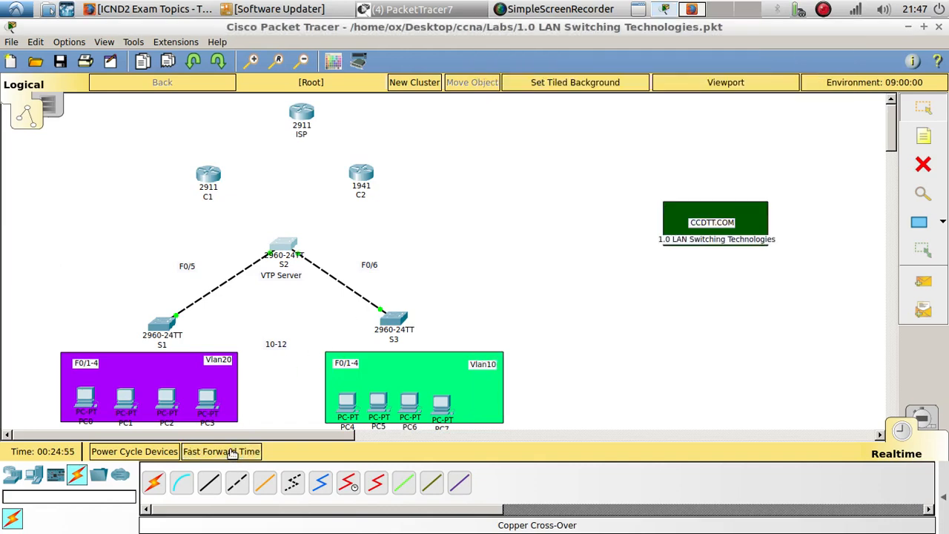
click(233, 453)
- Switch to the ICND2 exam topics page in Firefox and review the LAN switching items 1.1 to 1.4, including PortFast and BPDU guard
click(691, 9)
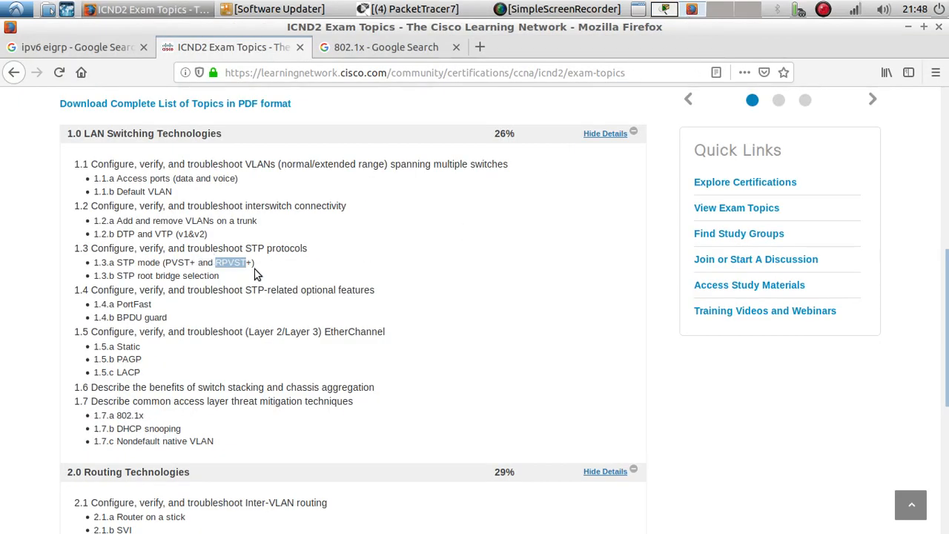
drag(254, 263, 91, 248)
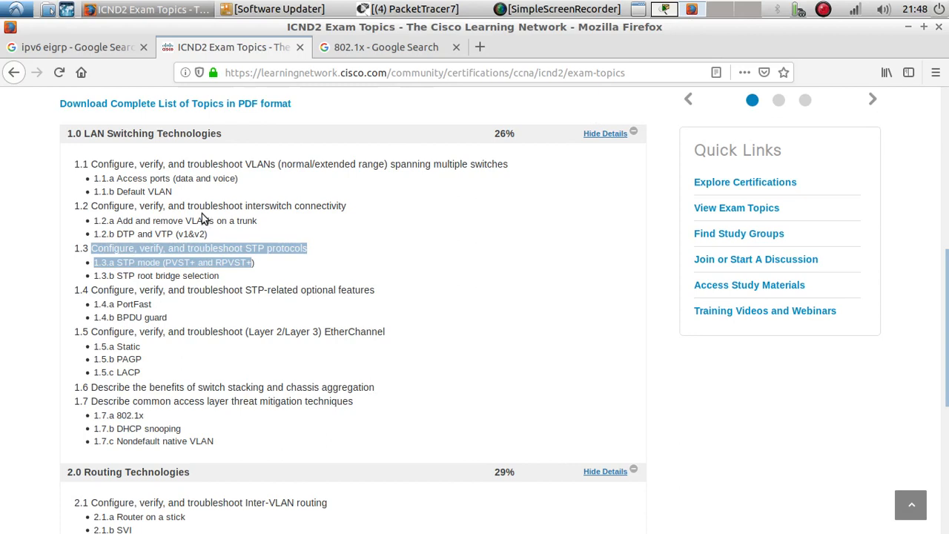
drag(212, 235, 89, 207)
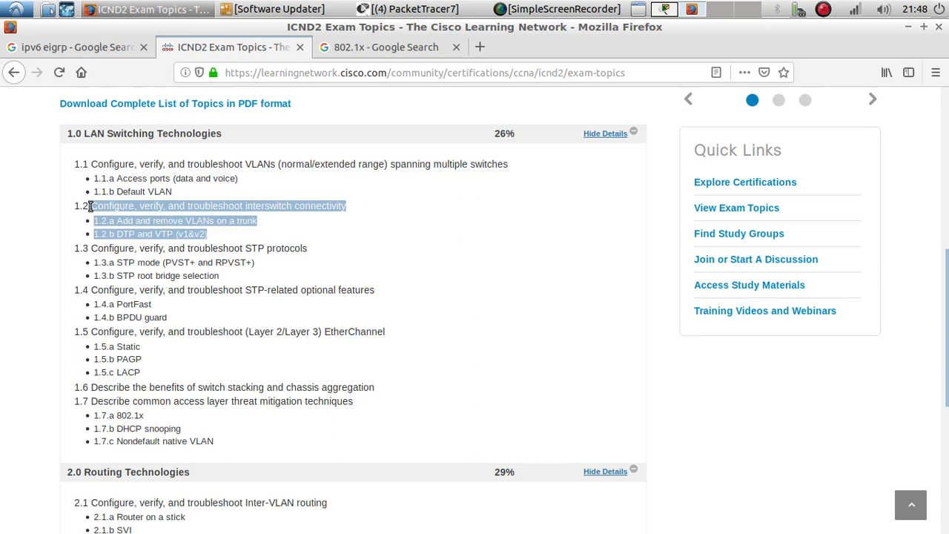
click(216, 235)
drag(181, 194, 118, 175)
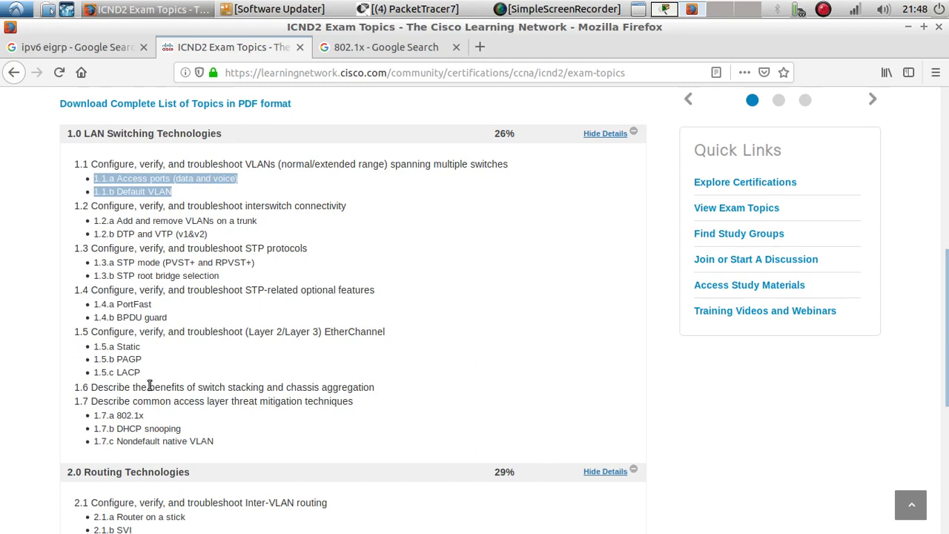
click(158, 305)
drag(158, 306, 117, 305)
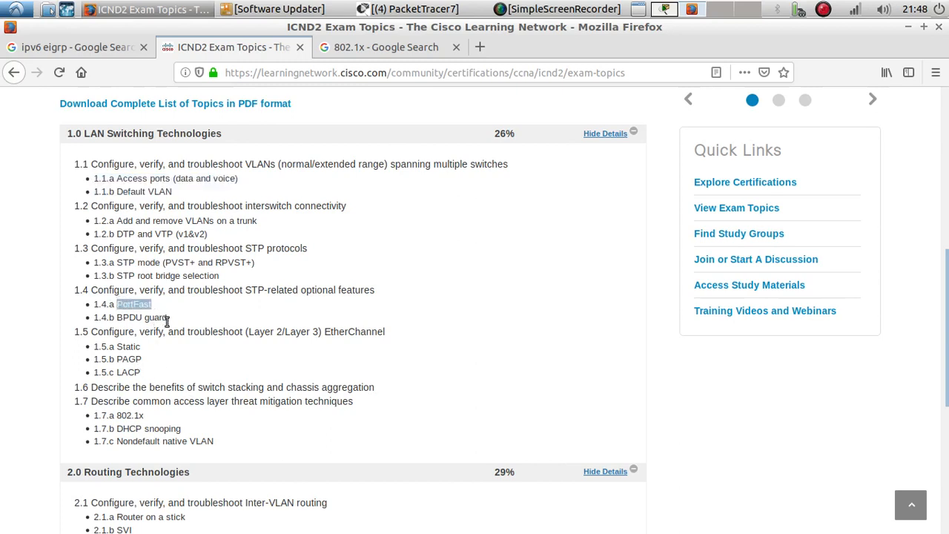
drag(171, 318, 129, 314)
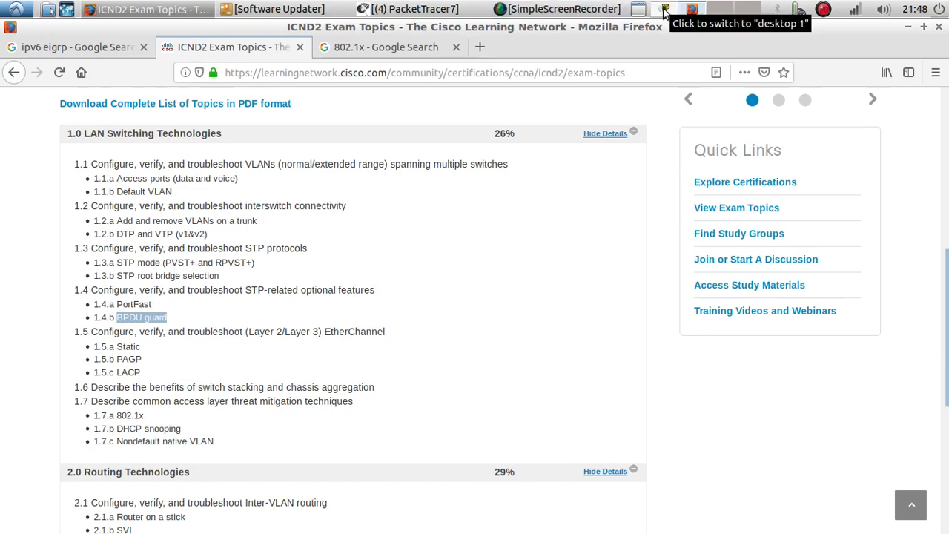
- Return to Packet Tracer, open S1's command line, and enter interface range configuration with int range f0/1-4
click(664, 13)
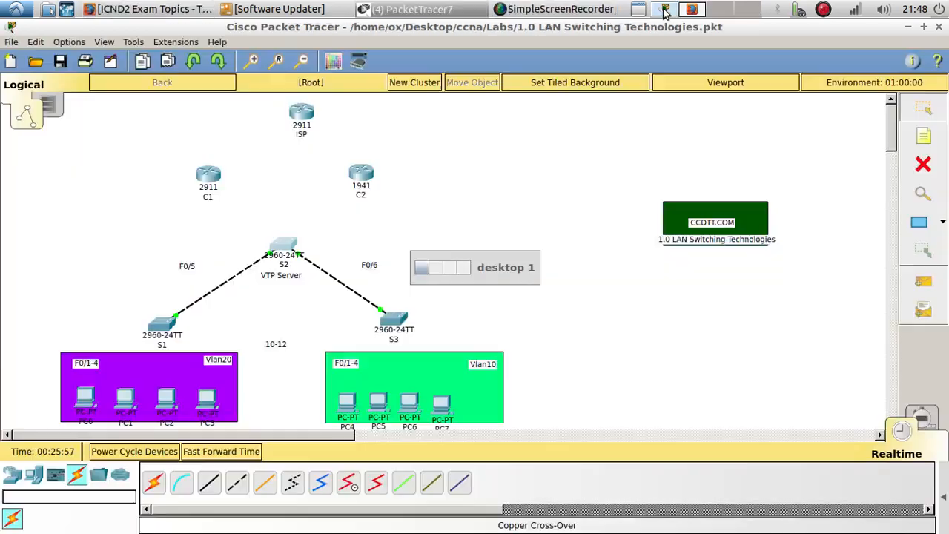
click(164, 327)
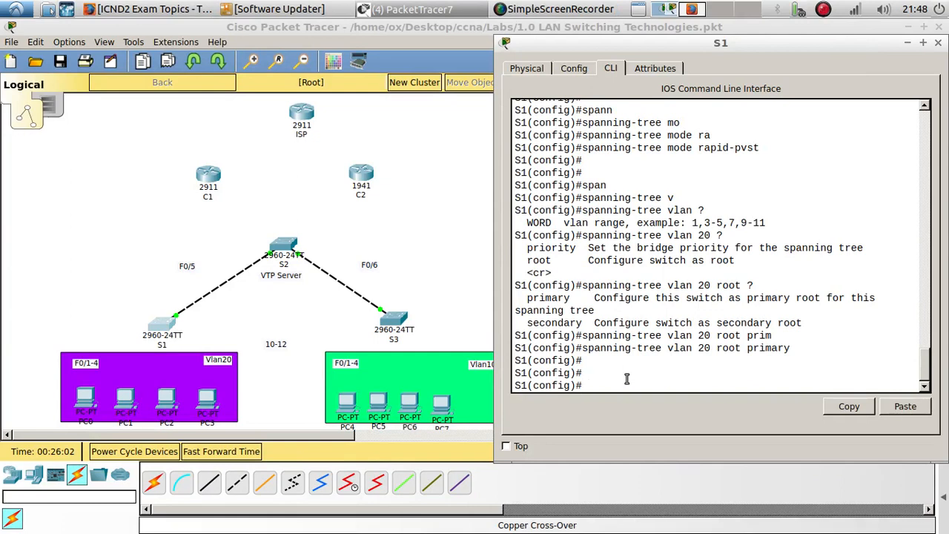
text(int ran)
key(Tab)
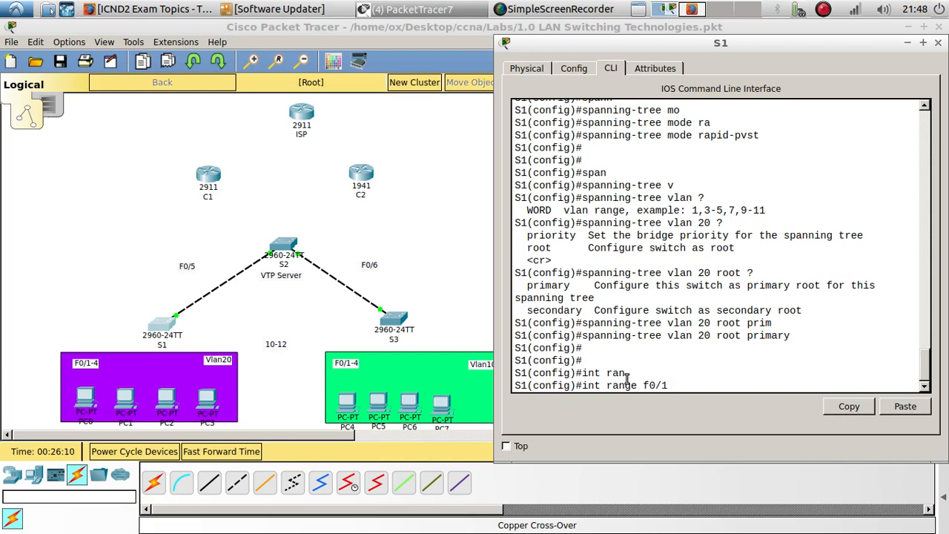
key(Return)
key(Return)
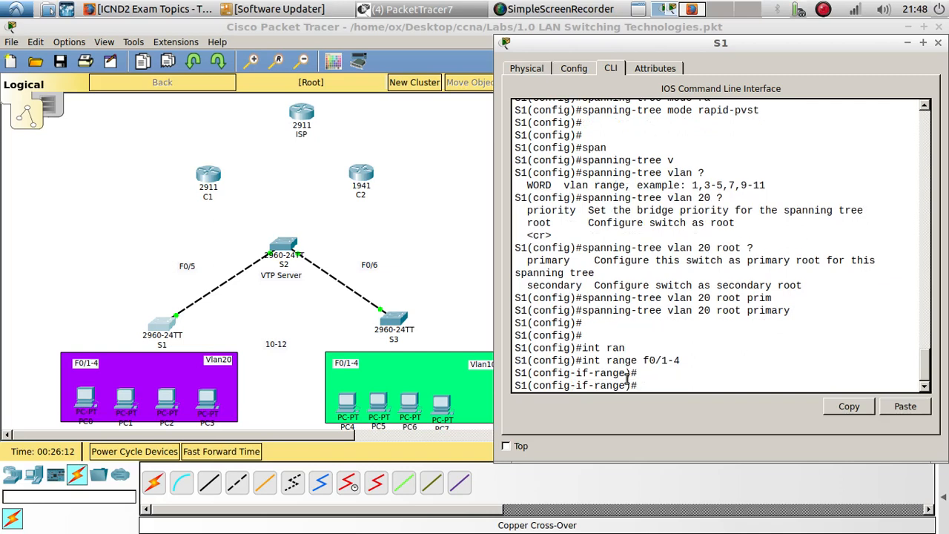
- Set S1's F0/1-4 ports to access mode with switchport mode access
text(i)
key(Tab)
text(mo)
key(Tab)
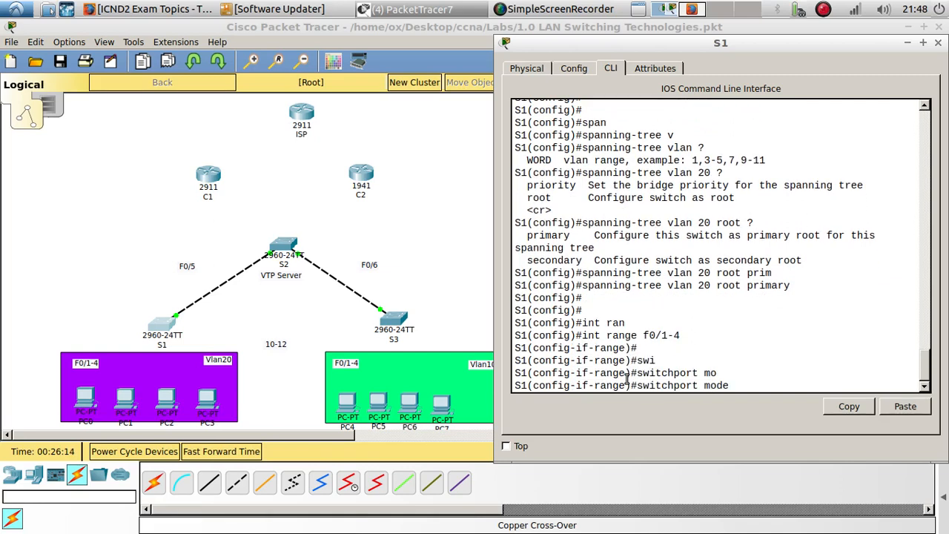
text(ac)
key(Tab)
key(Return)
key(Return)
- Assign S1's F0/1-4 access ports to VLAN 20 with switchport access vlan 20
text(s)
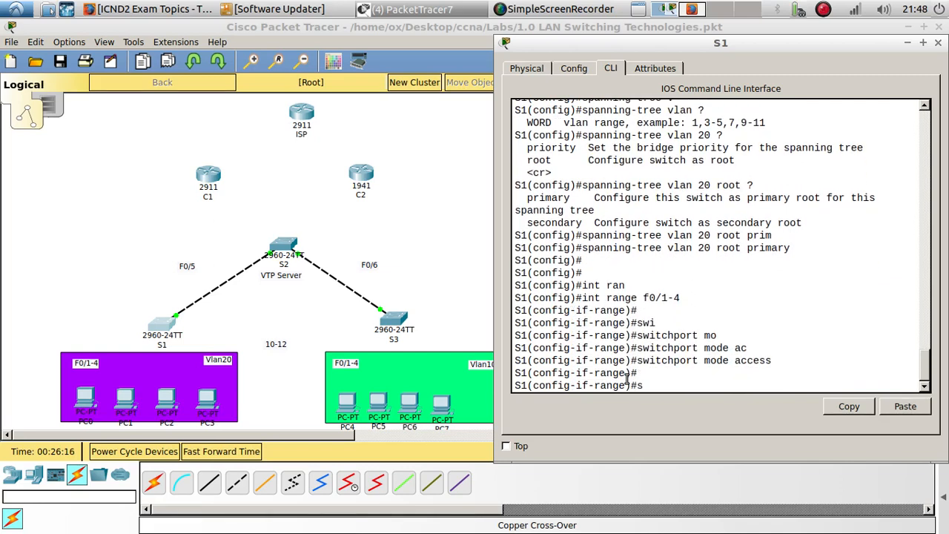
text(wi)
key(Tab)
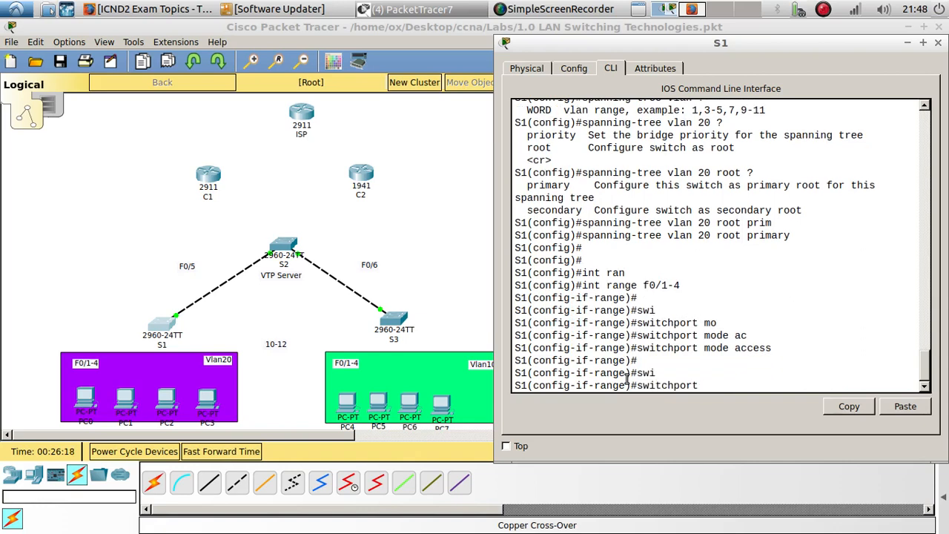
text(acc)
key(Tab)
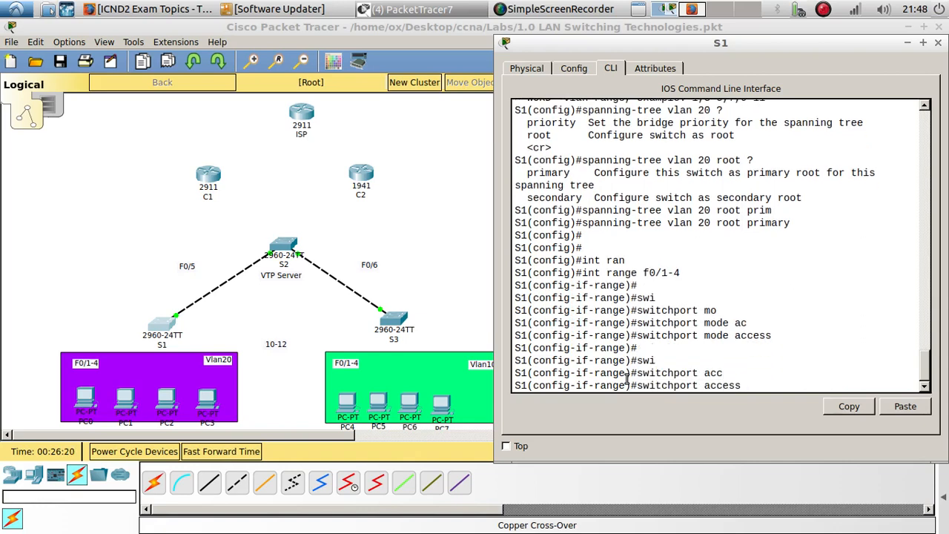
text(v)
key(Tab)
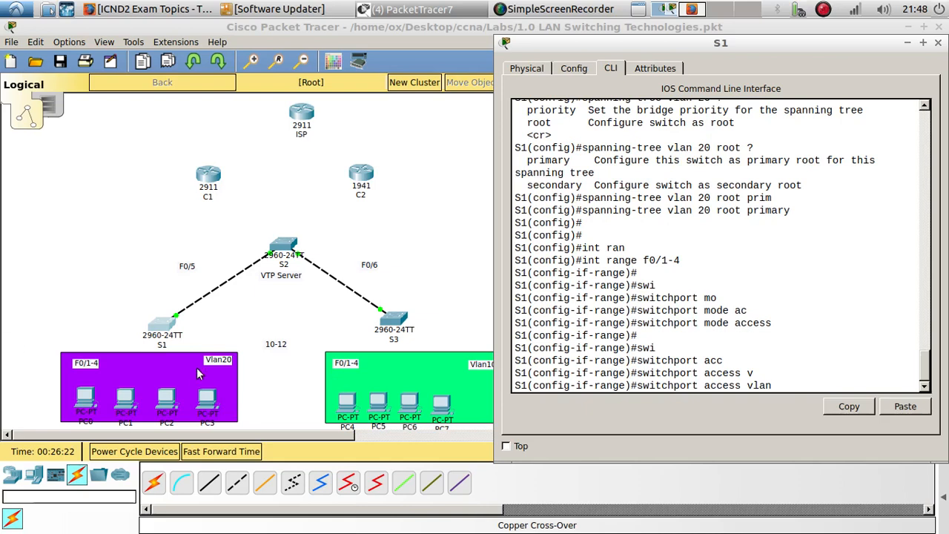
text(20)
key(Return)
key(Return)
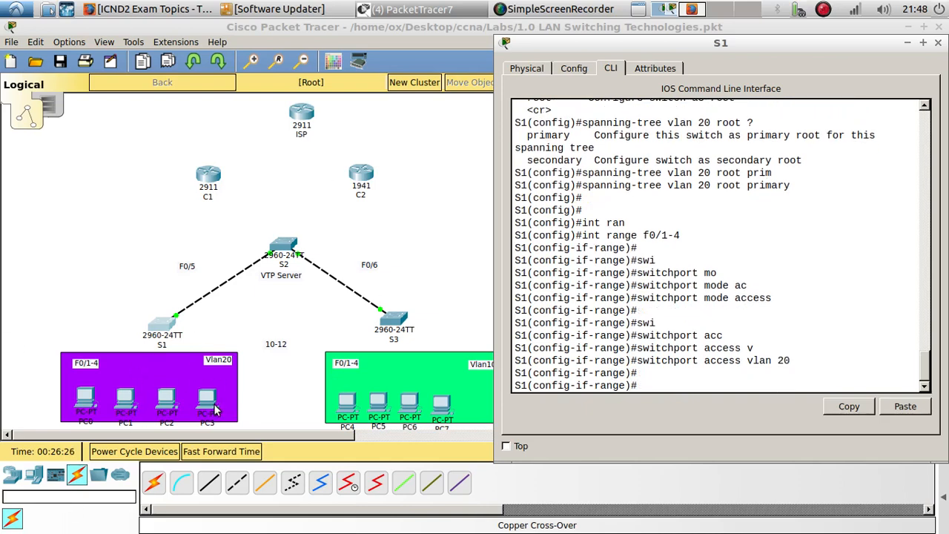
- Return to the topology and connect S1's FastEthernet0/1 to PC0's FastEthernet0 with a copper straight-through cable
click(245, 330)
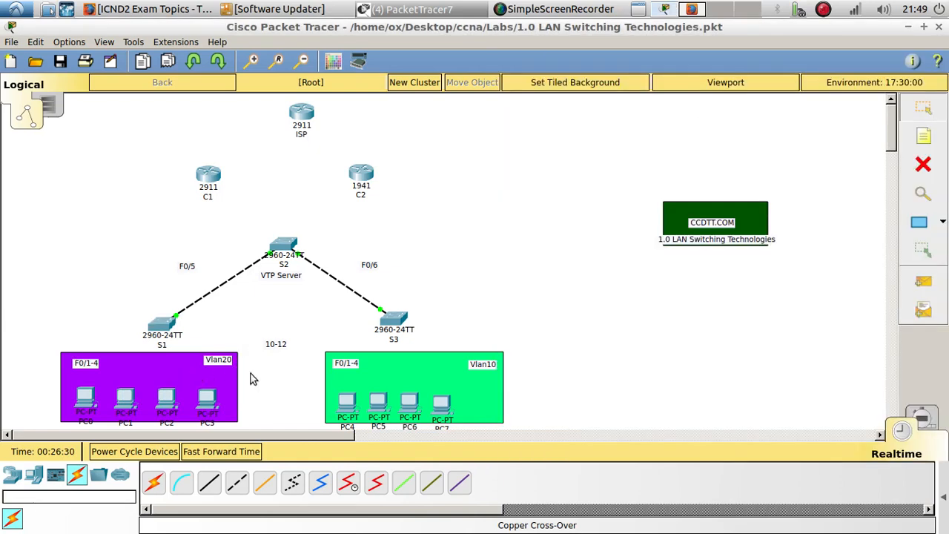
click(210, 482)
click(163, 327)
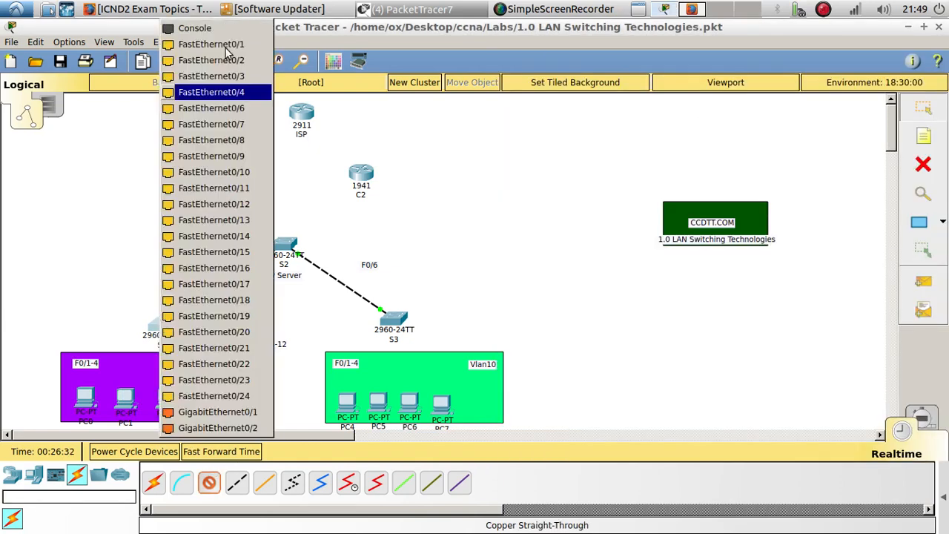
click(200, 45)
click(102, 397)
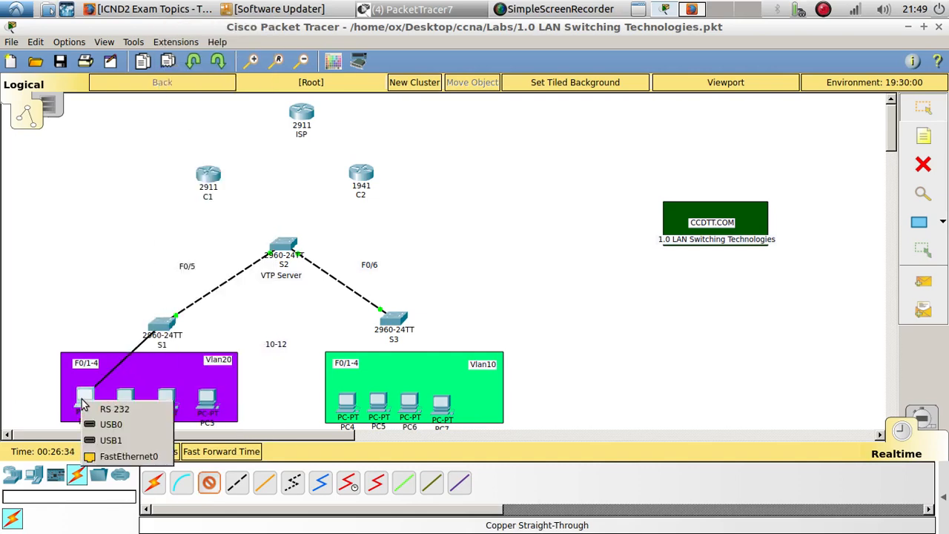
click(138, 455)
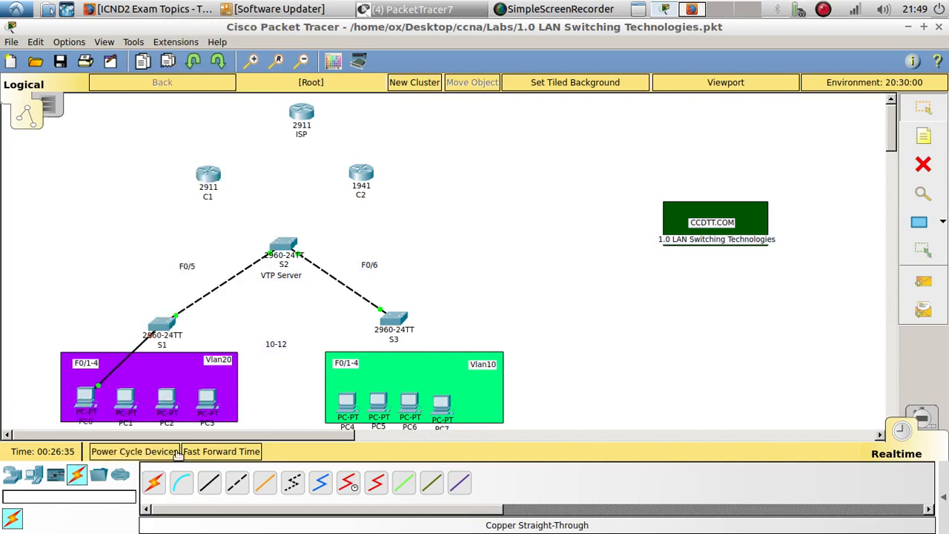
- Connect S1's FastEthernet0/2 to PC1's FastEthernet0 with a copper straight-through cable
click(209, 482)
click(160, 327)
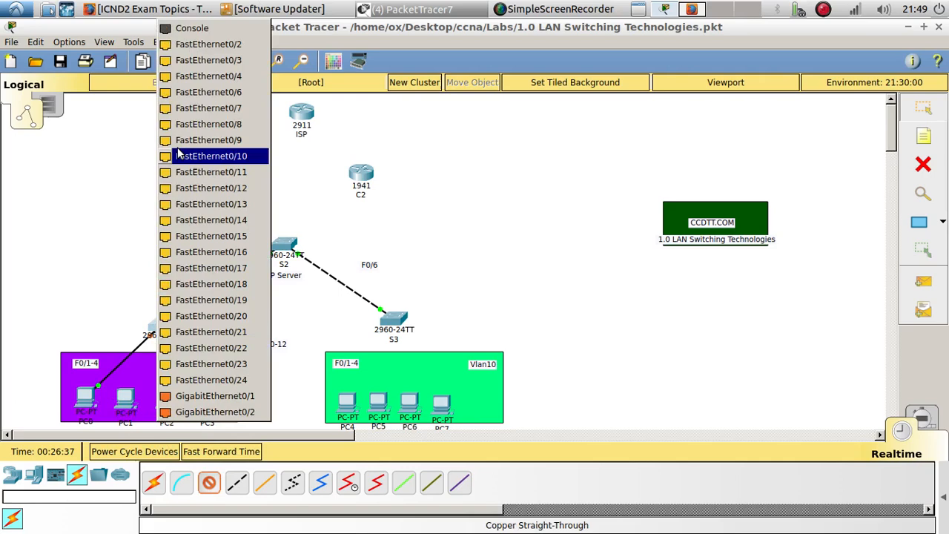
click(178, 44)
click(126, 400)
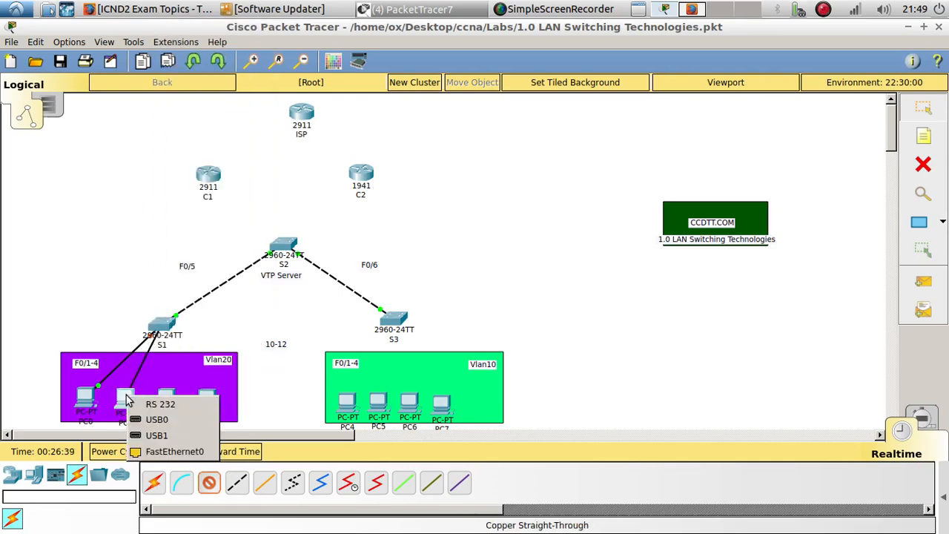
click(177, 452)
- Connect S1's FastEthernet0/4 to PC3's FastEthernet0 with a copper straight-through cable
click(210, 482)
click(166, 322)
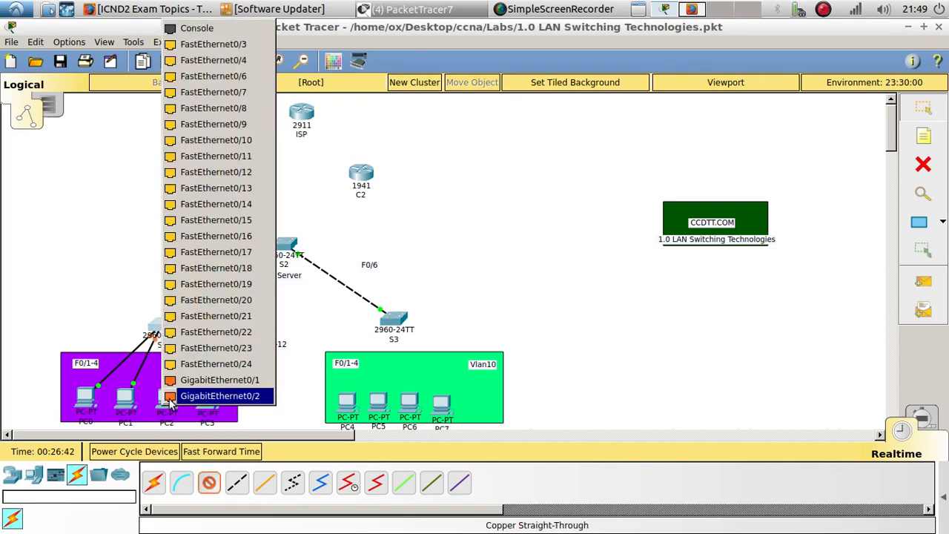
click(187, 59)
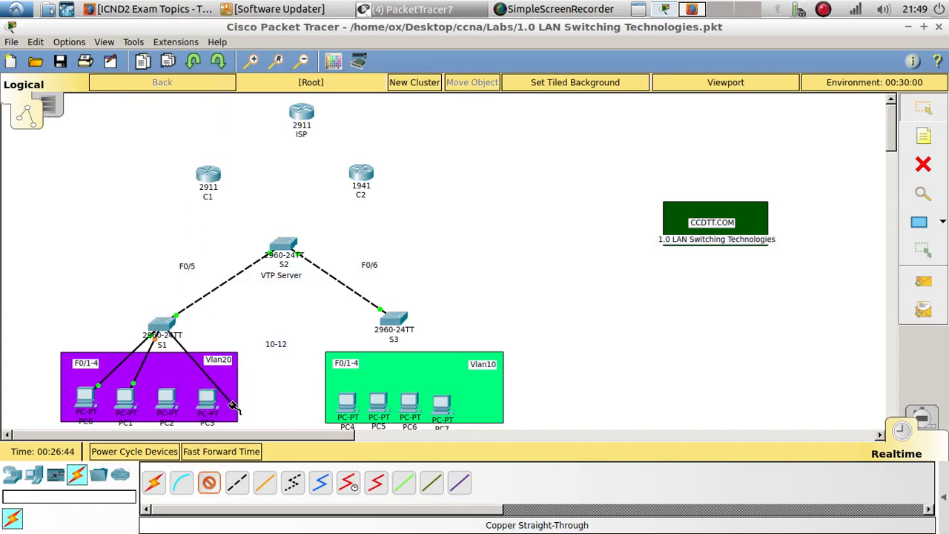
click(208, 396)
click(252, 450)
- Connect S1's FastEthernet0/3 to PC2's FastEthernet0 with a copper straight-through cable
click(209, 482)
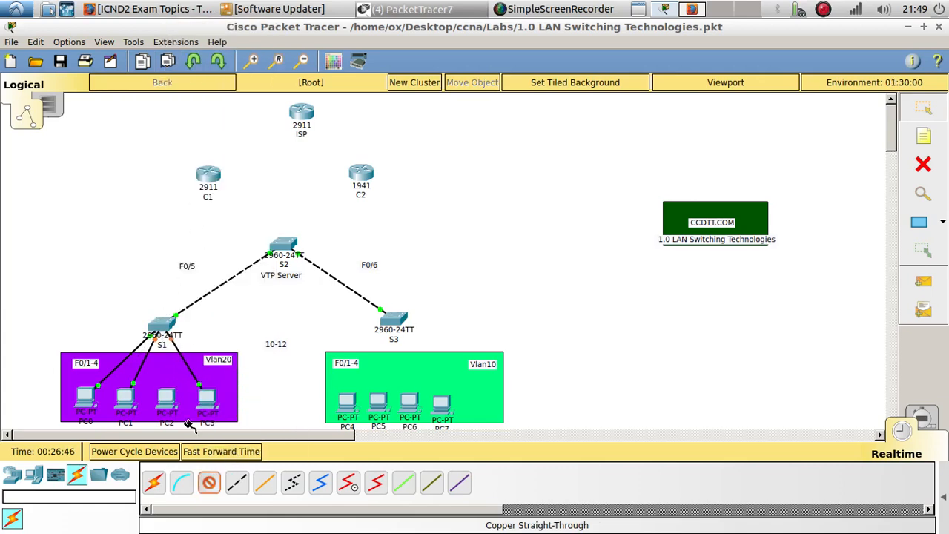
click(165, 324)
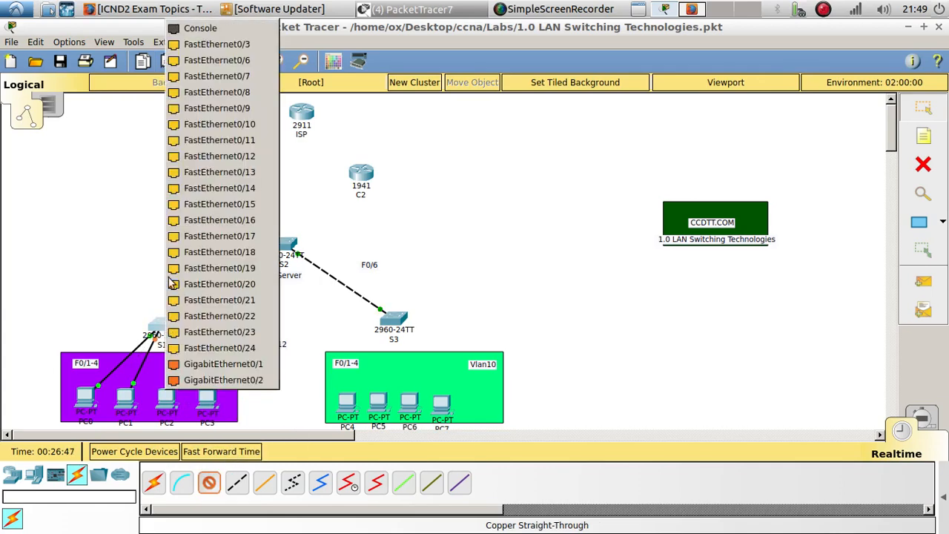
click(211, 44)
click(164, 399)
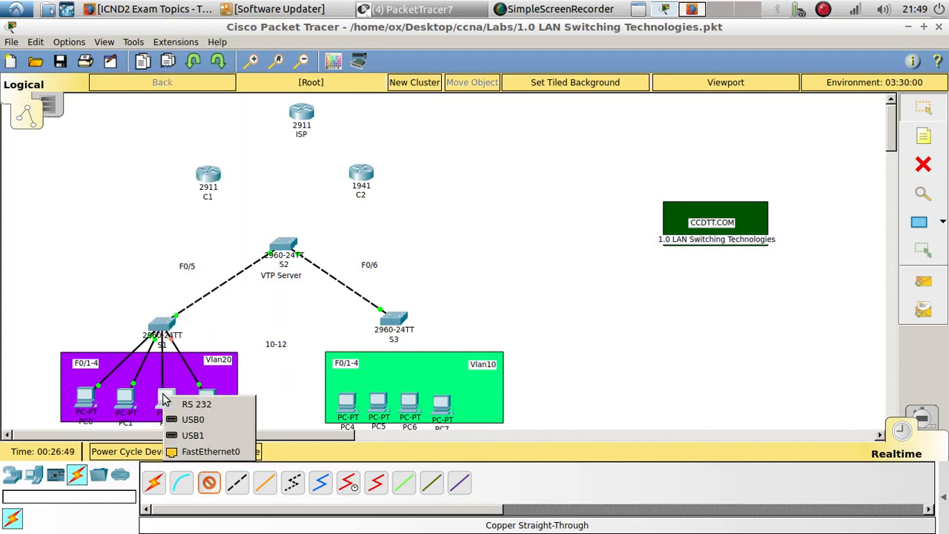
click(202, 451)
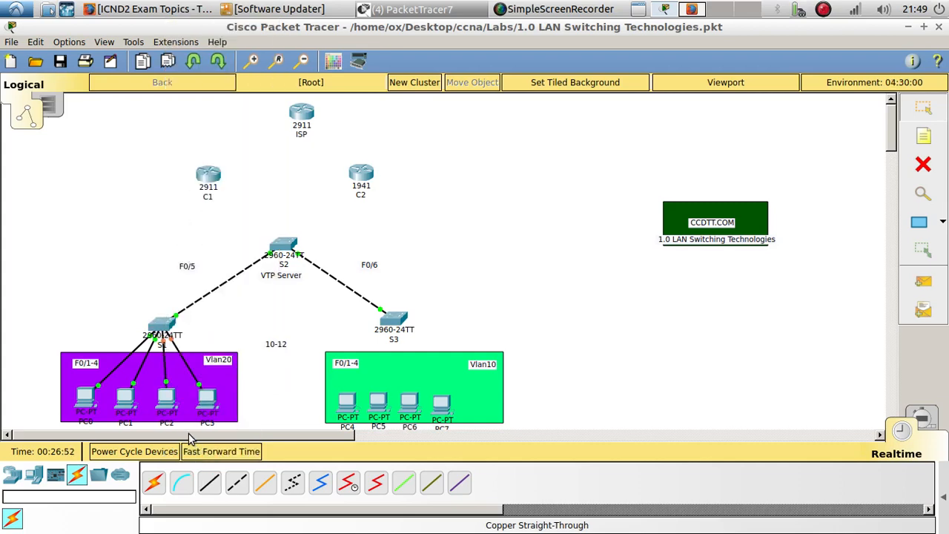
- Reopen S1's command line and enable PortFast on the F0/1-4 range with spanning-tree portfast
click(159, 326)
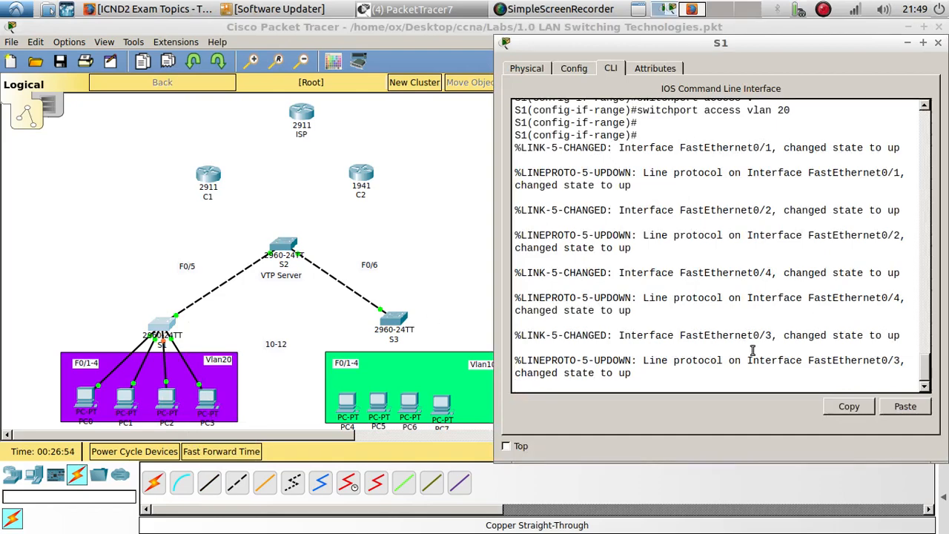
key(Return)
key(Return)
scroll(703, 348, up, 5)
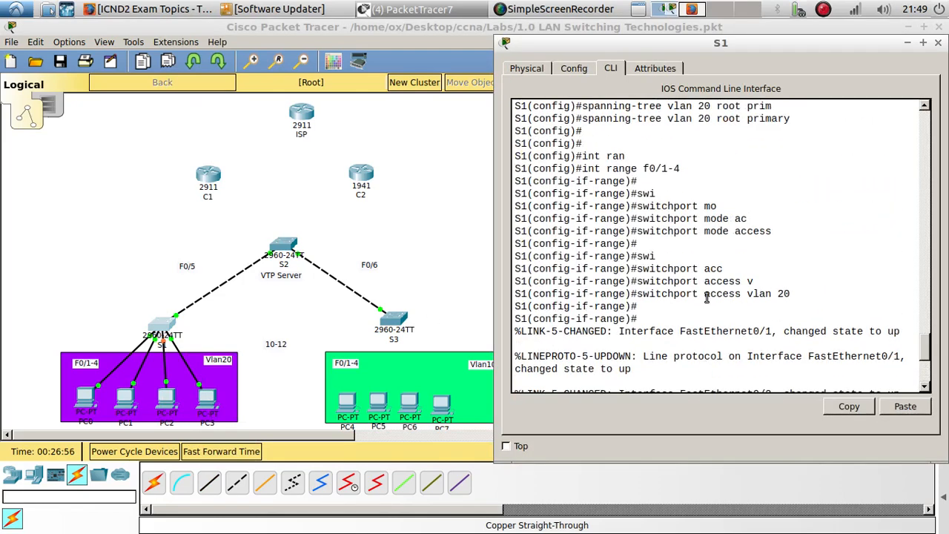
scroll(690, 304, down, 5)
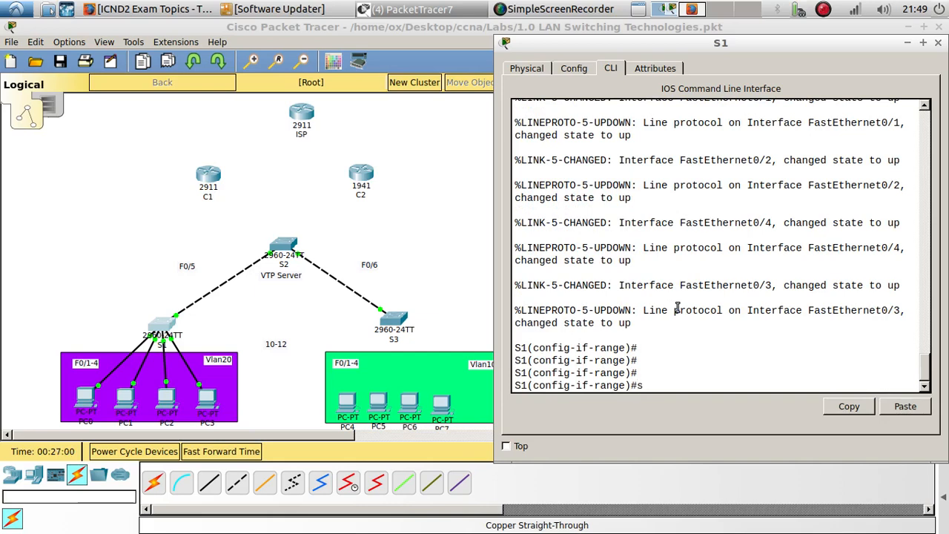
text(soan)
key(Tab)
text(a)
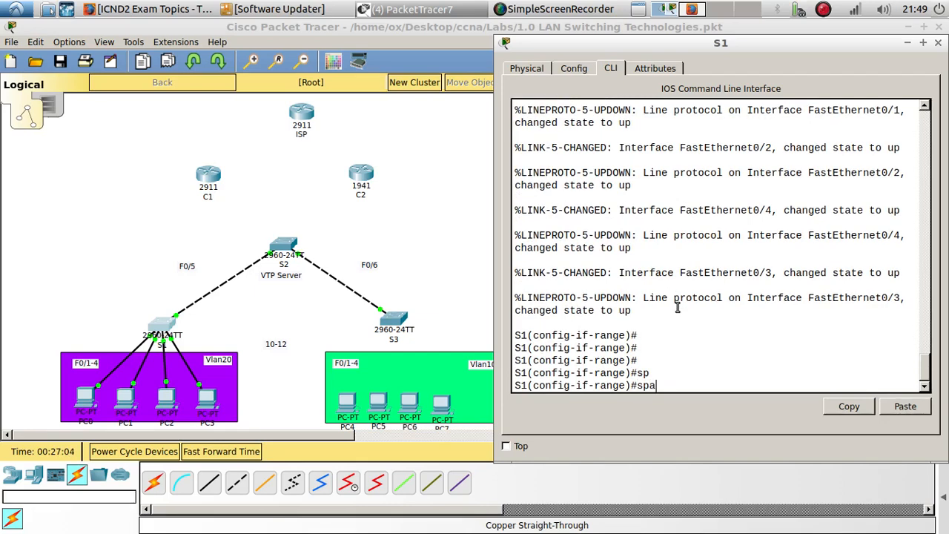
text(nn)
key(Tab)
text(po)
key(Tab)
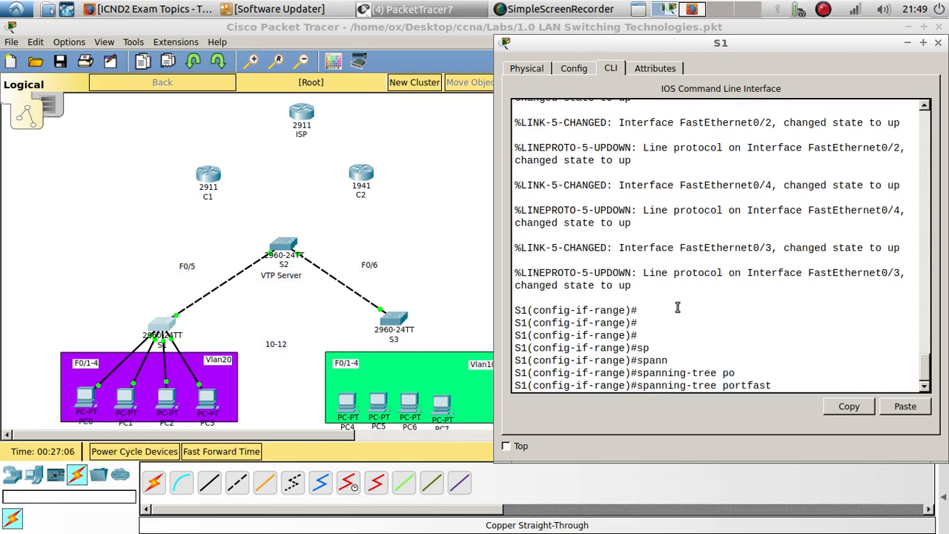
key(Return)
key(Return)
key(Return)
- Enable BPDU guard on S1's F0/1-4 ports with spanning-tree bpduguard enable
key(Up)
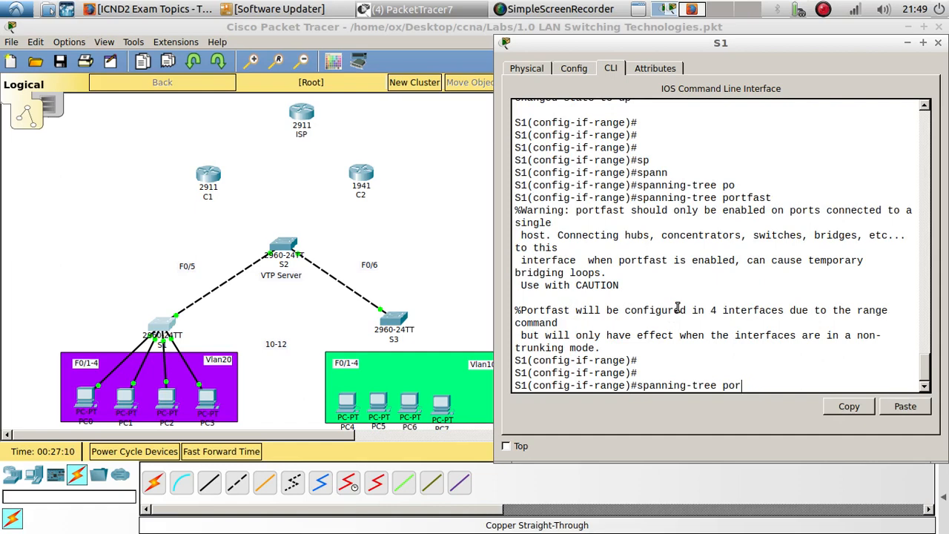
text(b)
key(Tab)
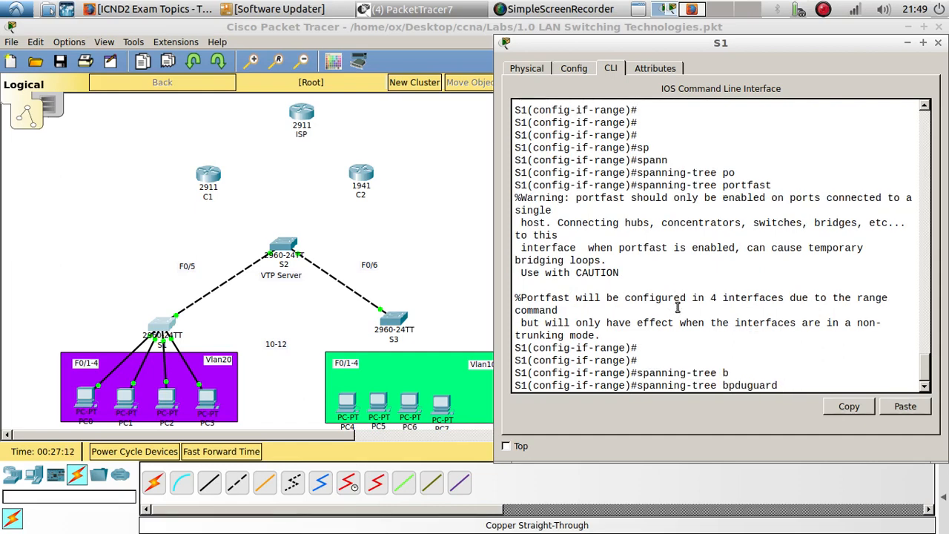
text(en)
key(Tab)
key(Return)
key(Return)
key(Return)
key(Return)
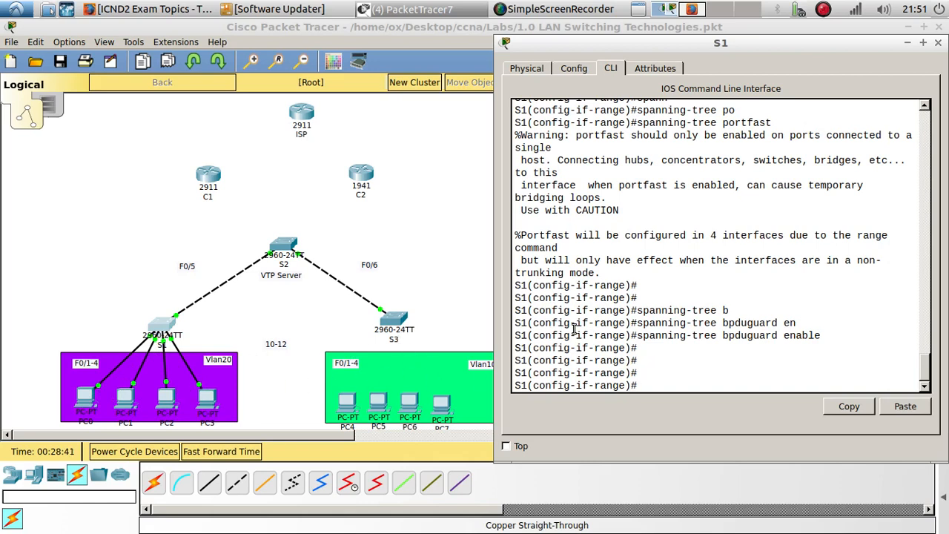
- Open S3's command line and enter interface range configuration with int range f0/1-4
click(393, 332)
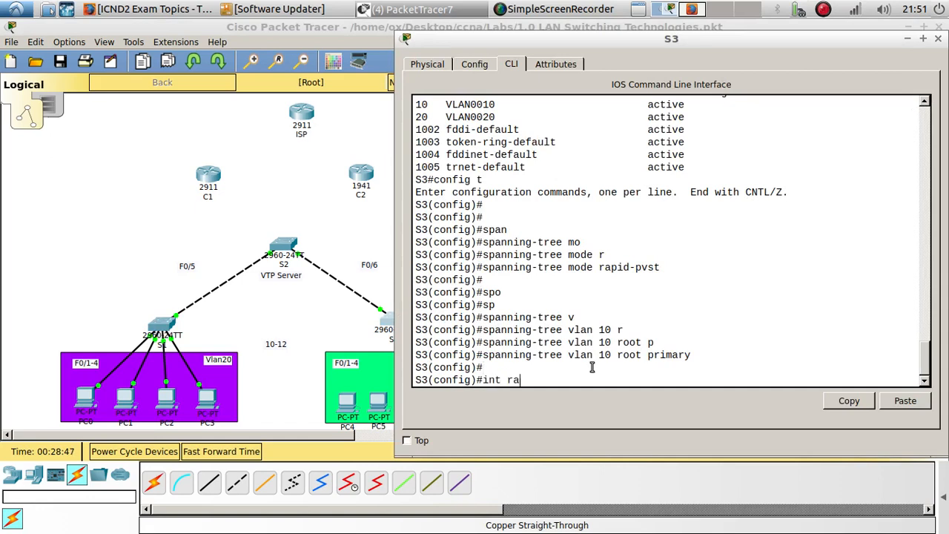
text(n)
key(Tab)
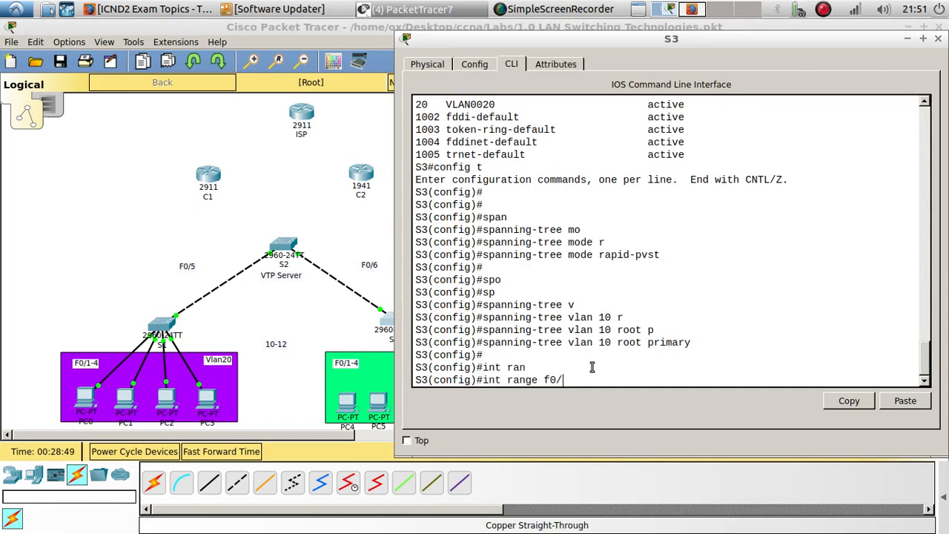
text(f0/1-4)
key(Return)
- Set S3's F0/1-4 ports to access mode with switchport mode access
text(s)
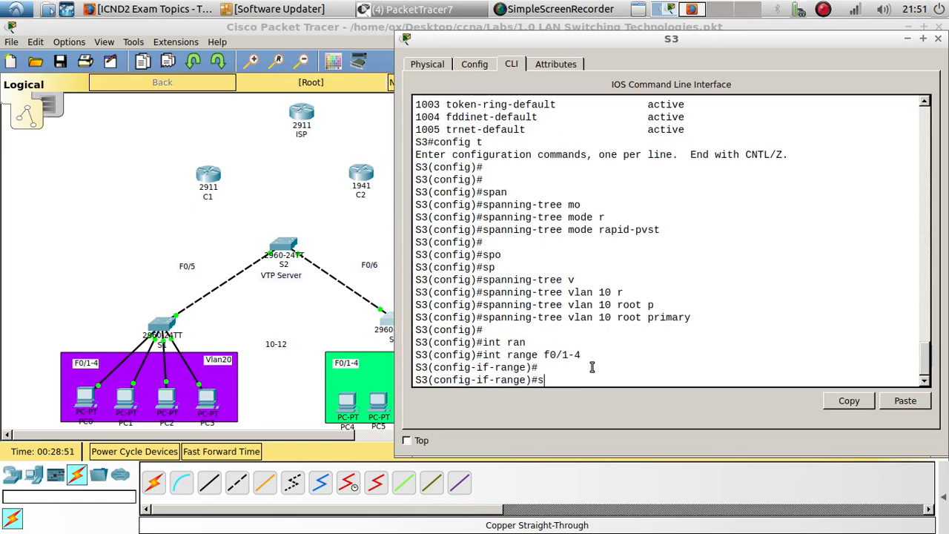
text(wi)
key(Tab)
text(mo)
key(Tab)
text(acc)
key(Tab)
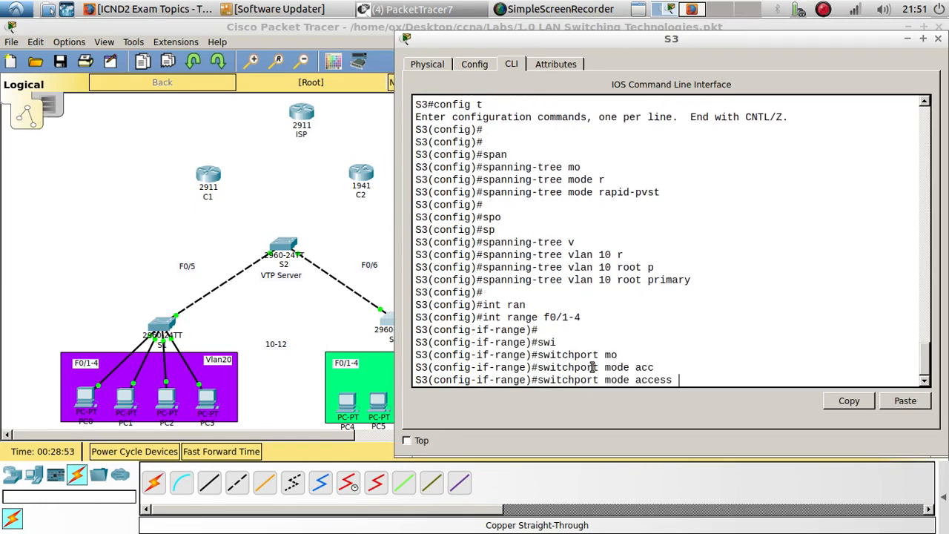
key(Return)
key(Return)
- Assign S3's F0/1-4 access ports to VLAN 10 with switchport access vlan 10
text(swi)
key(Tab)
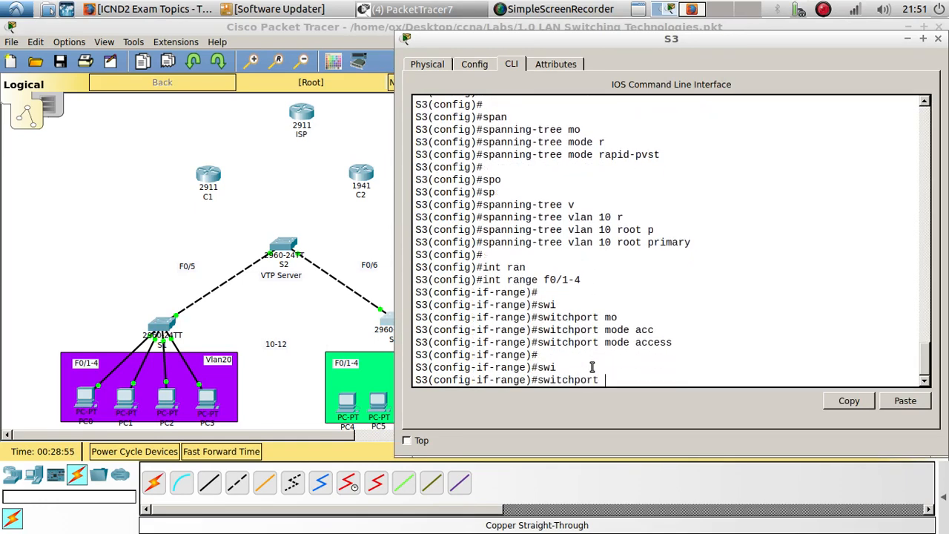
text(ac)
key(Tab)
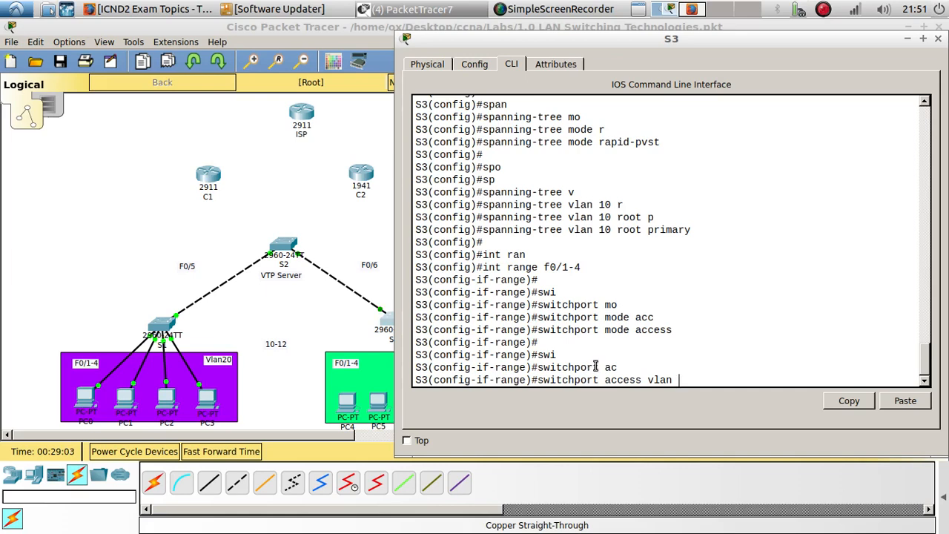
text(10)
key(Return)
key(Return)
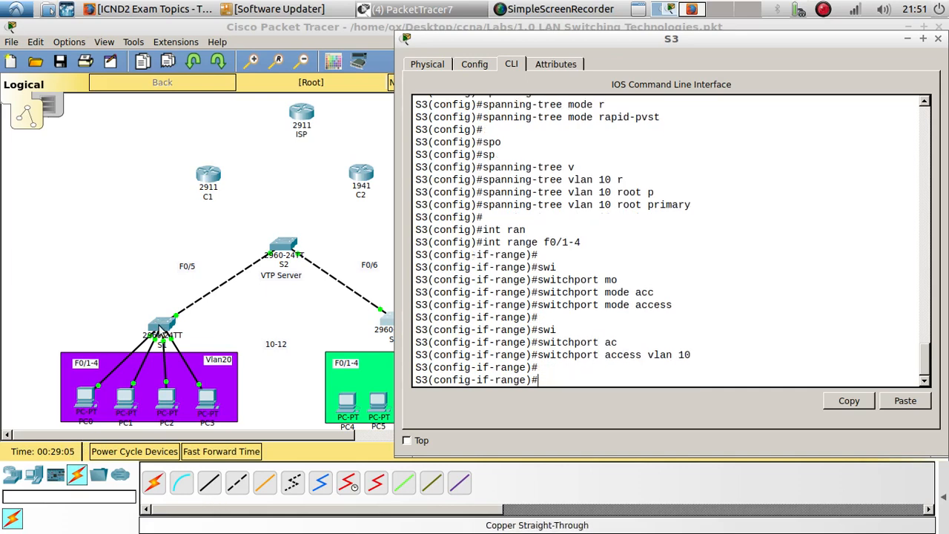
- Review the F0/1-4 interface range commands in S1's command line history, and return to S3's command line
click(159, 329)
scroll(830, 341, up, 6)
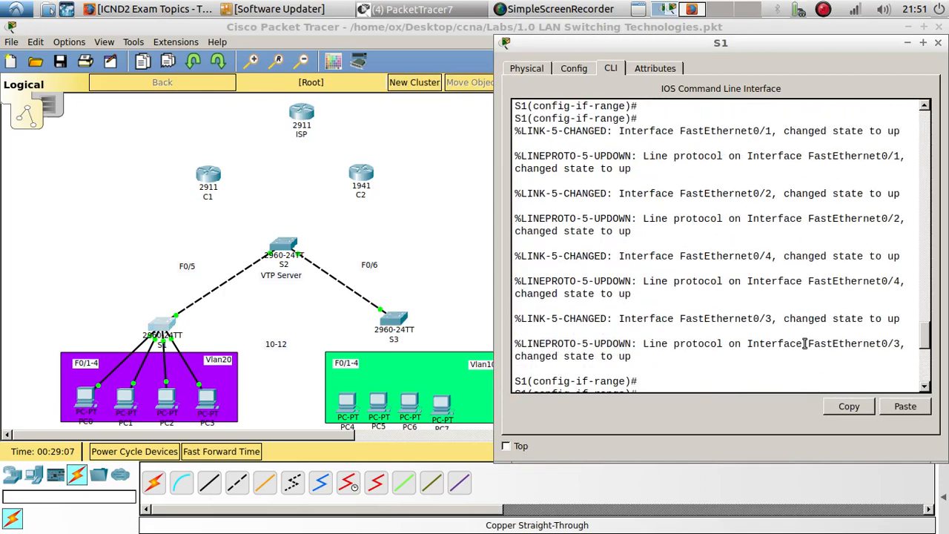
scroll(805, 344, up, 4)
triple_click(723, 272)
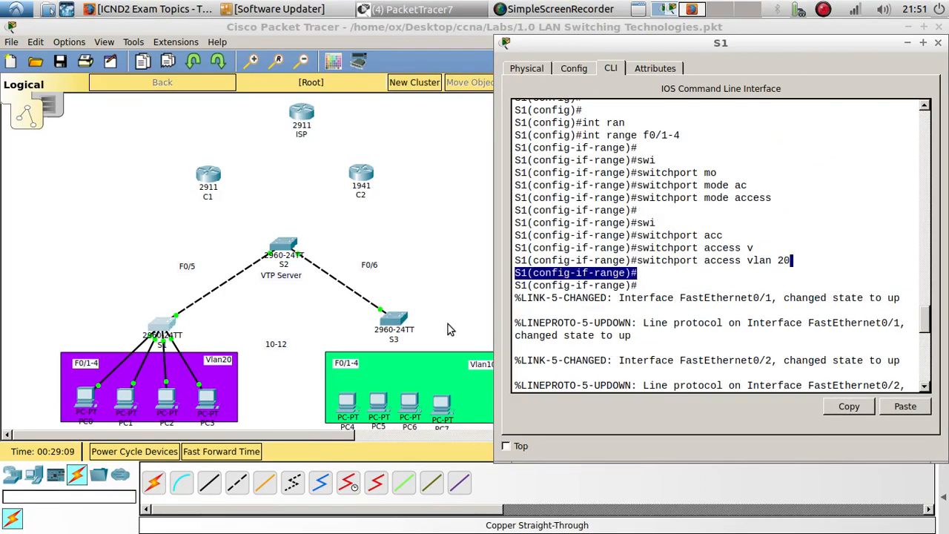
click(399, 320)
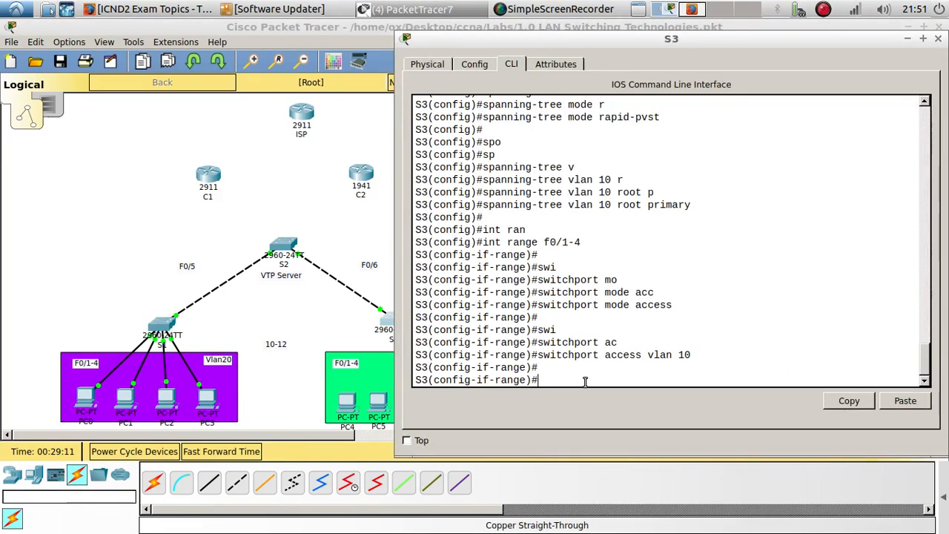
- Enable PortFast on S3's F0/1-4 access ports with spanning-tree portfast
text(span)
key(Tab)
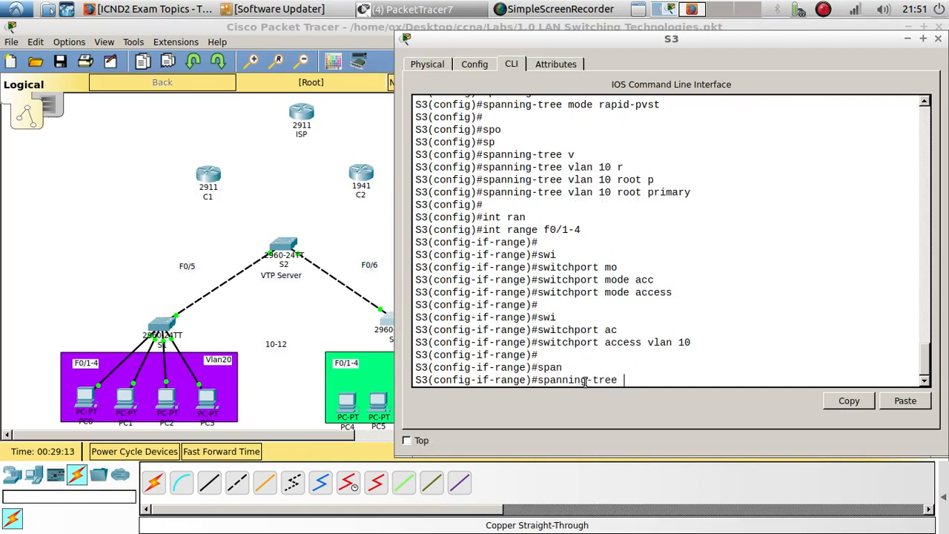
text(po)
key(Tab)
key(Return)
key(Return)
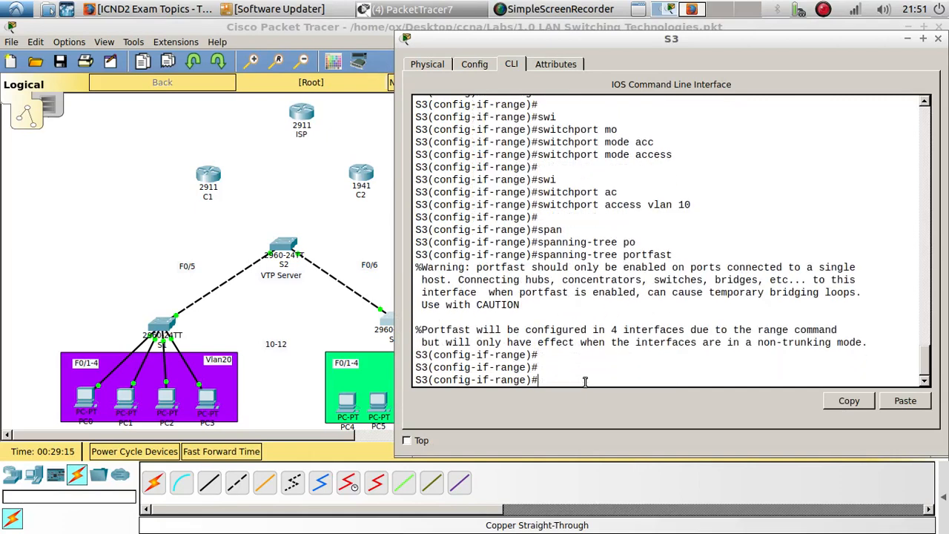
- Enable BPDU guard on S3's F0/1-4 access ports with spanning-tree bpduguard enable
text(sp)
text(an)
key(Tab)
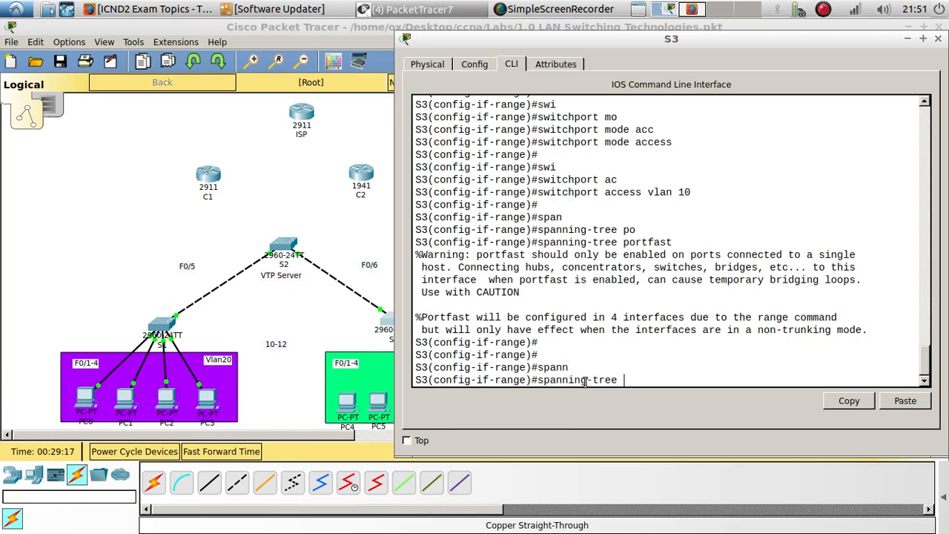
text(b)
key(Tab)
text(pduguard en)
key(Tab)
key(Return)
key(Return)
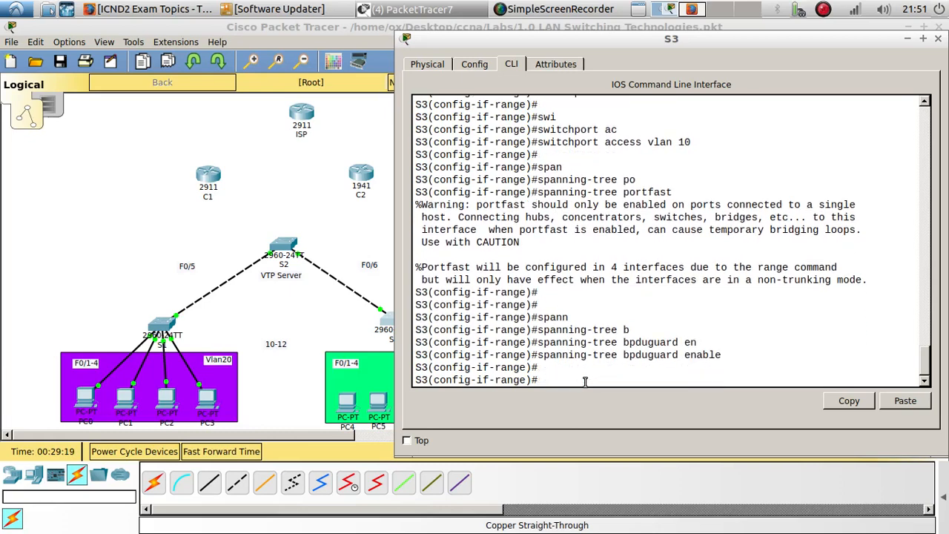
- Return to the topology and connect S3's FastEthernet0/1 to PC4's FastEthernet0 with a copper straight-through cable
click(344, 321)
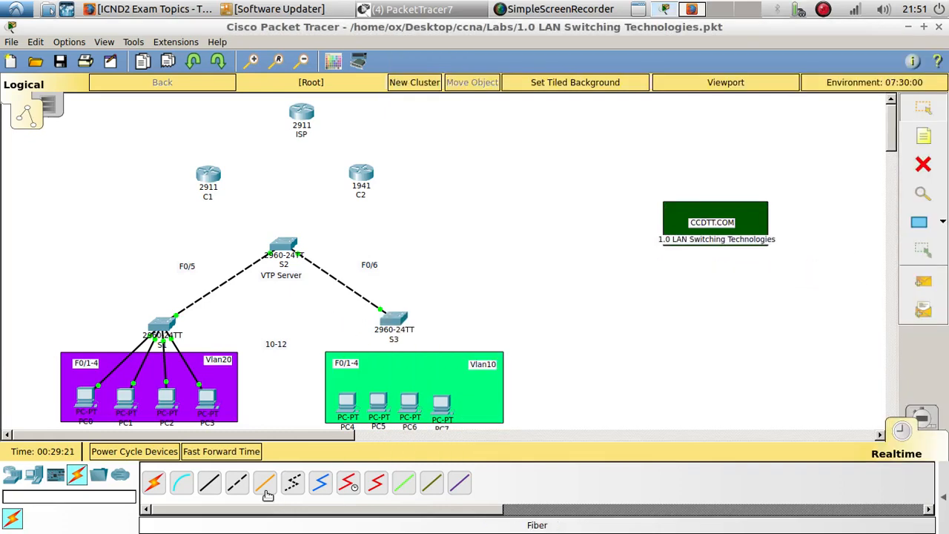
click(209, 483)
click(346, 404)
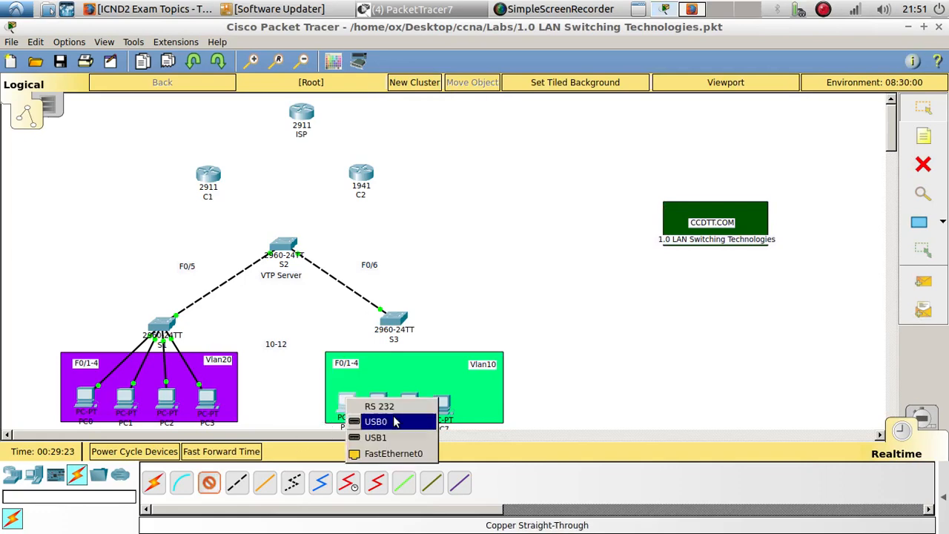
click(409, 437)
click(475, 296)
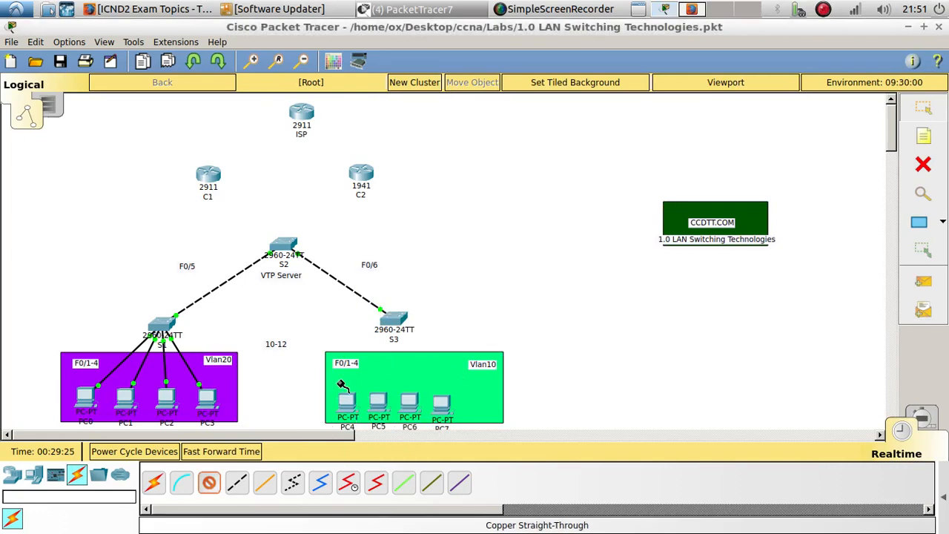
click(399, 316)
click(426, 40)
click(338, 408)
click(398, 454)
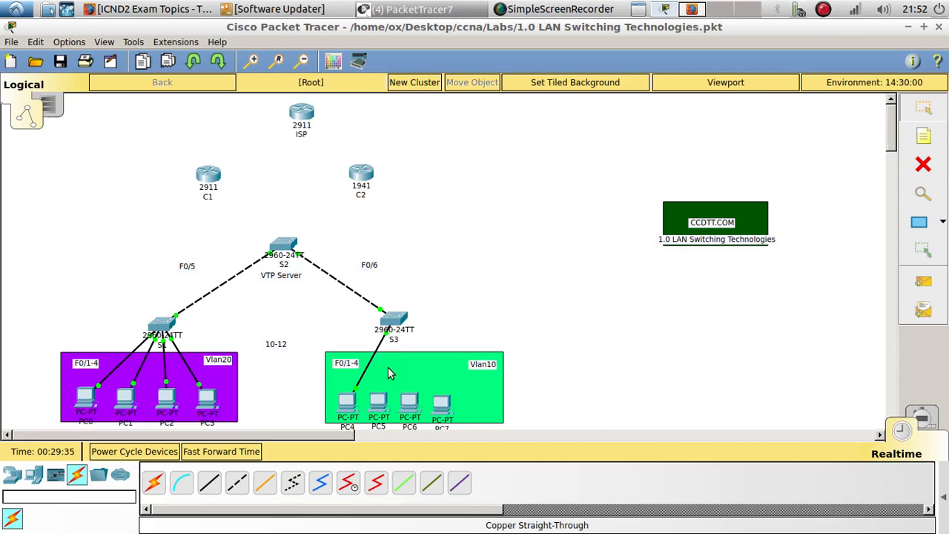
- Connect S3's FastEthernet0/2 to PC5's FastEthernet0 with a copper straight-through cable
click(209, 482)
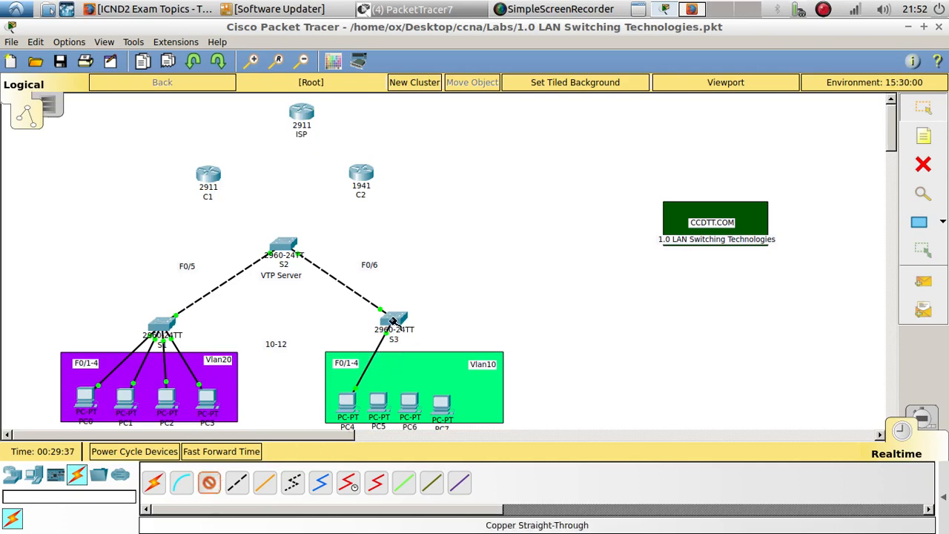
click(392, 322)
click(441, 44)
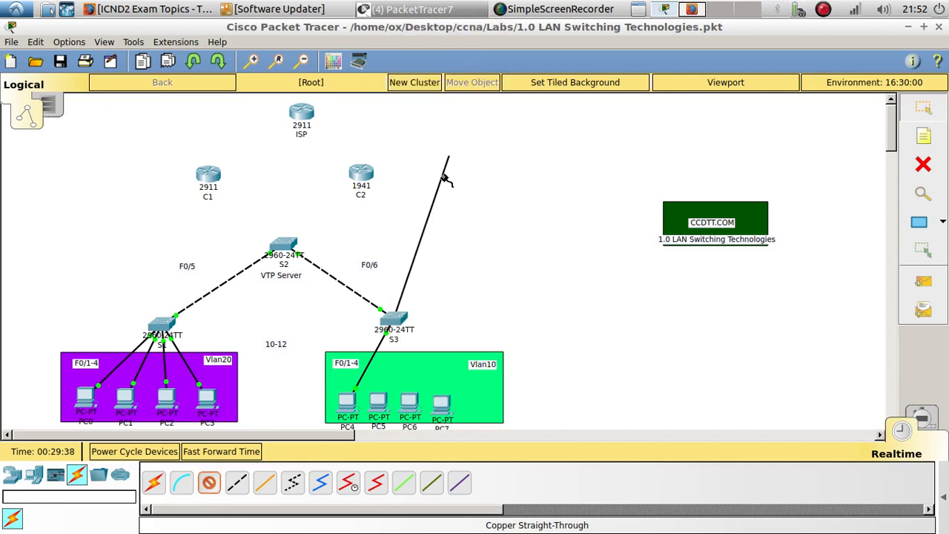
click(382, 406)
click(416, 454)
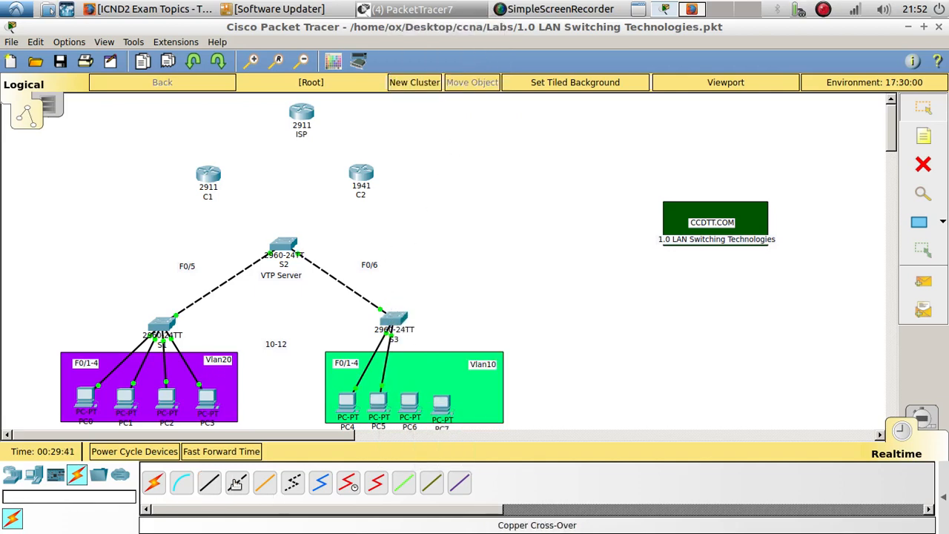
- Connect S3's FastEthernet0/3 to PC6's FastEthernet0 with a copper straight-through cable
click(392, 322)
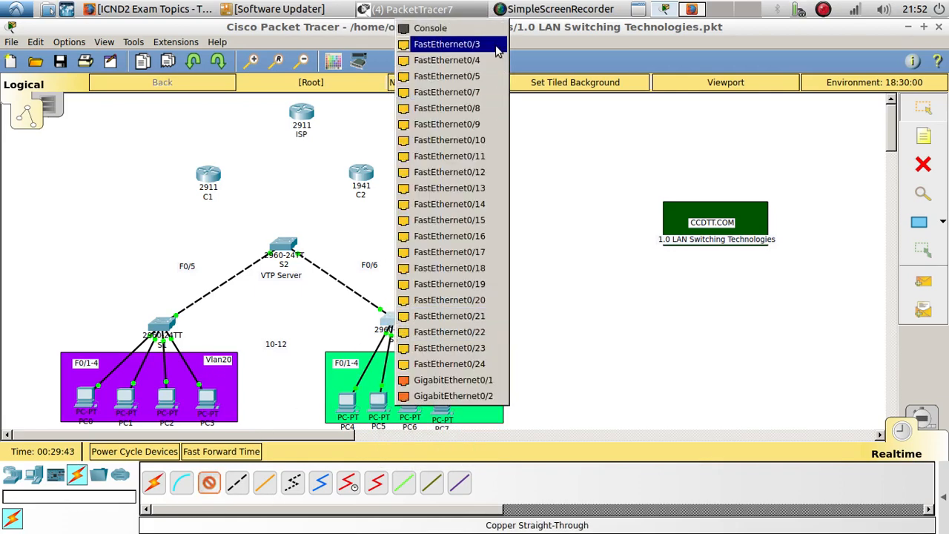
click(437, 41)
click(410, 401)
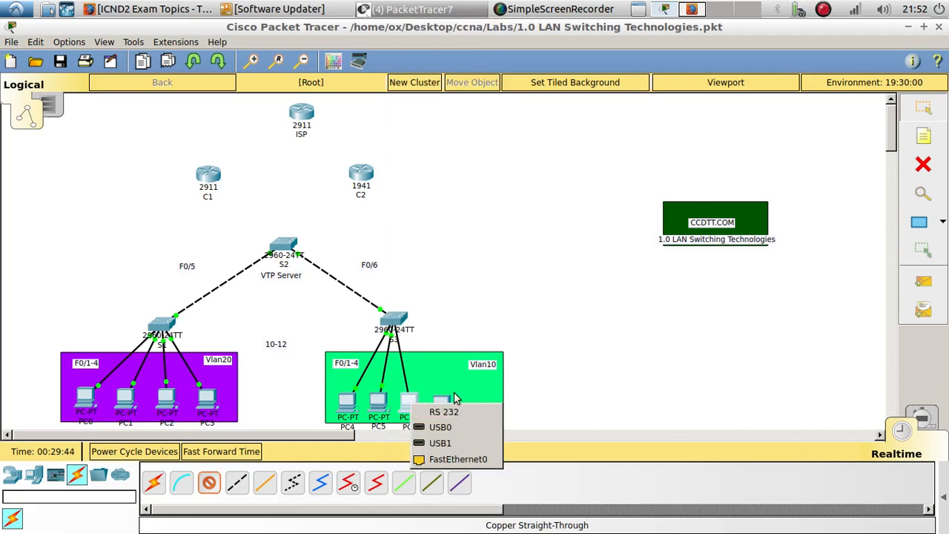
click(457, 459)
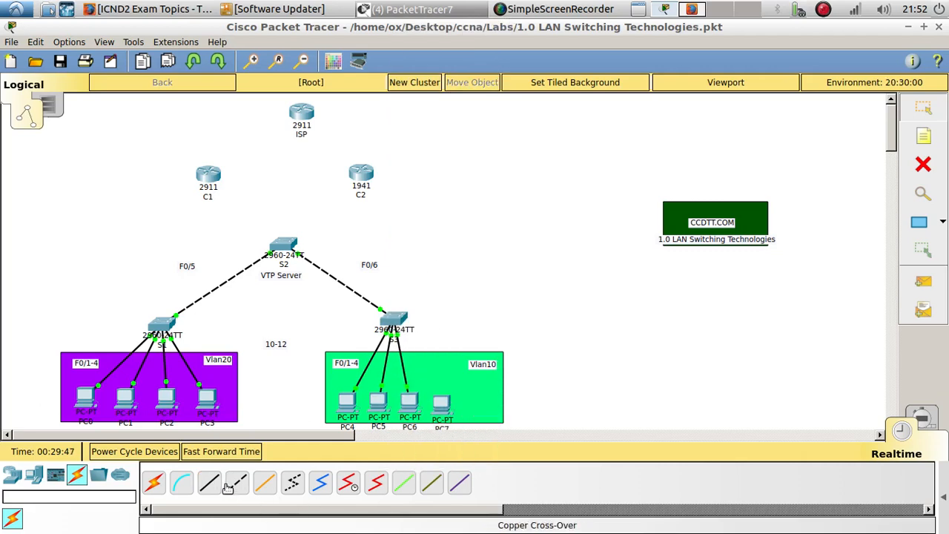
- Connect S3's FastEthernet0/5 to PC7's FastEthernet0 with a copper straight-through cable
click(393, 322)
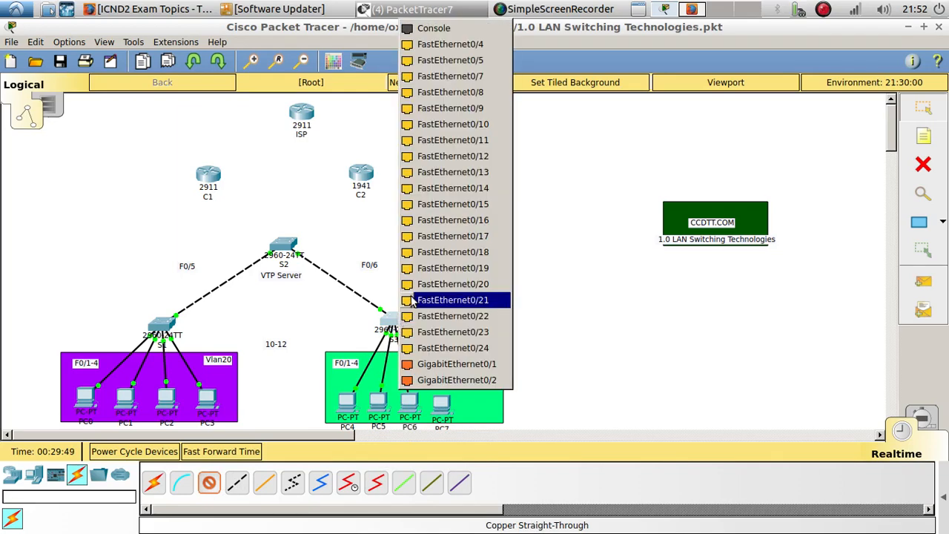
click(450, 60)
click(443, 404)
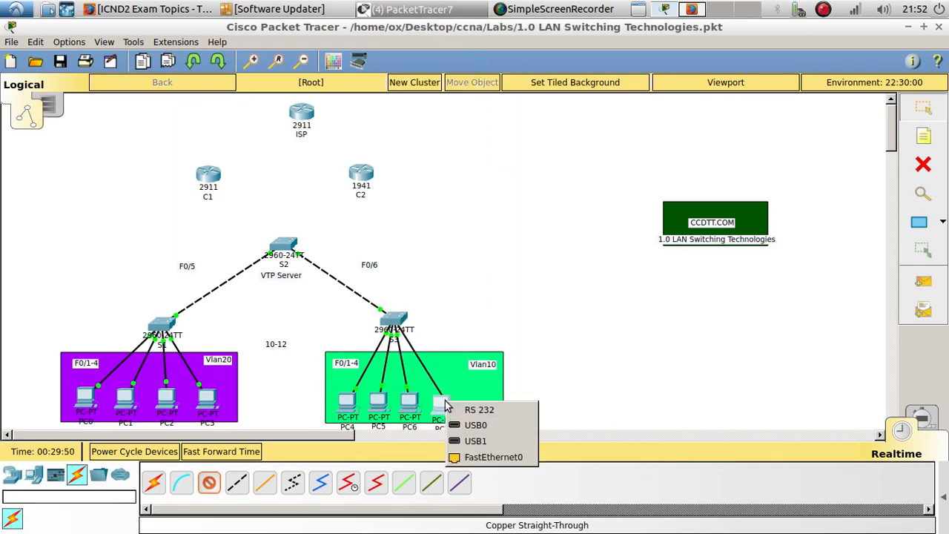
click(482, 457)
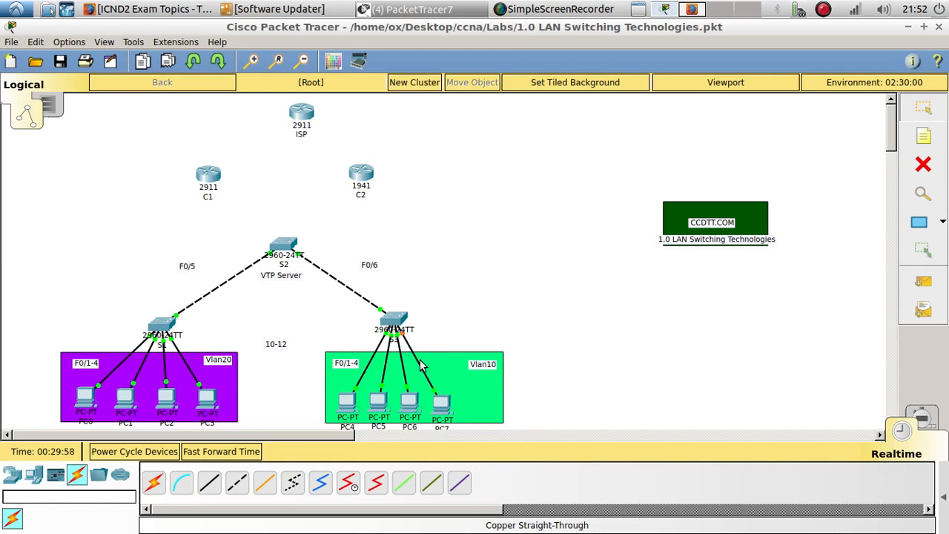
- Move the S3 end of PC7's cable to port FastEthernet0/4
click(398, 326)
click(490, 46)
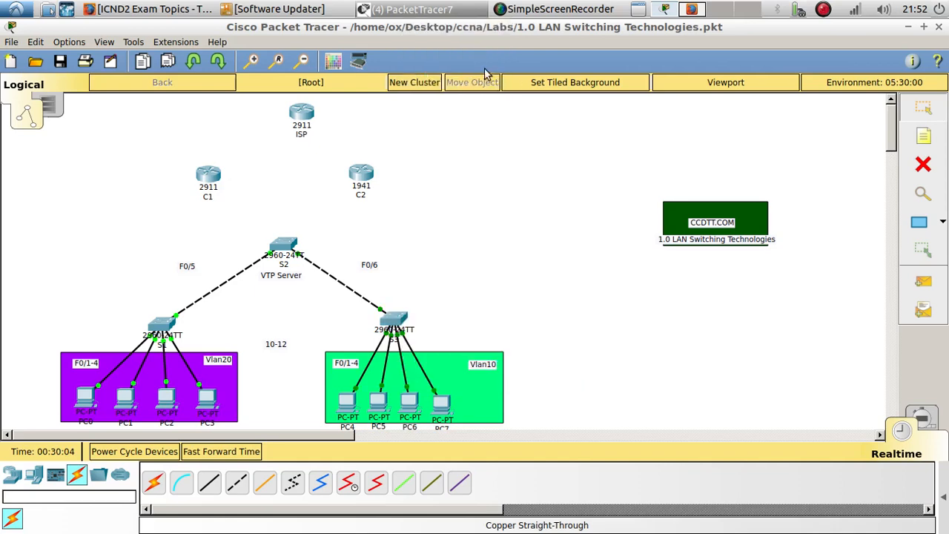
click(437, 399)
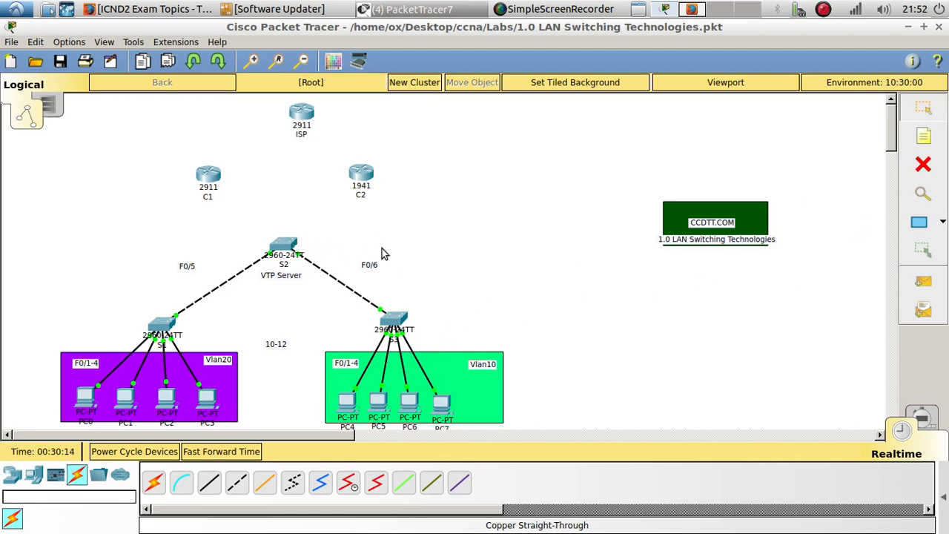
- Switch to the ICND2 exam topics page in Firefox, review topics 1.2 to 1.5, and copy LACP from topic 1.5.c
click(686, 9)
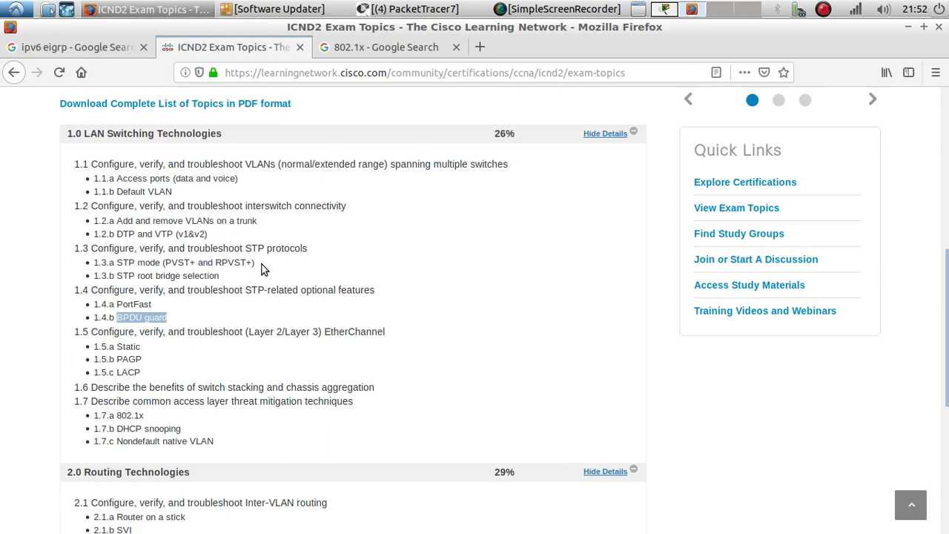
drag(255, 263, 204, 263)
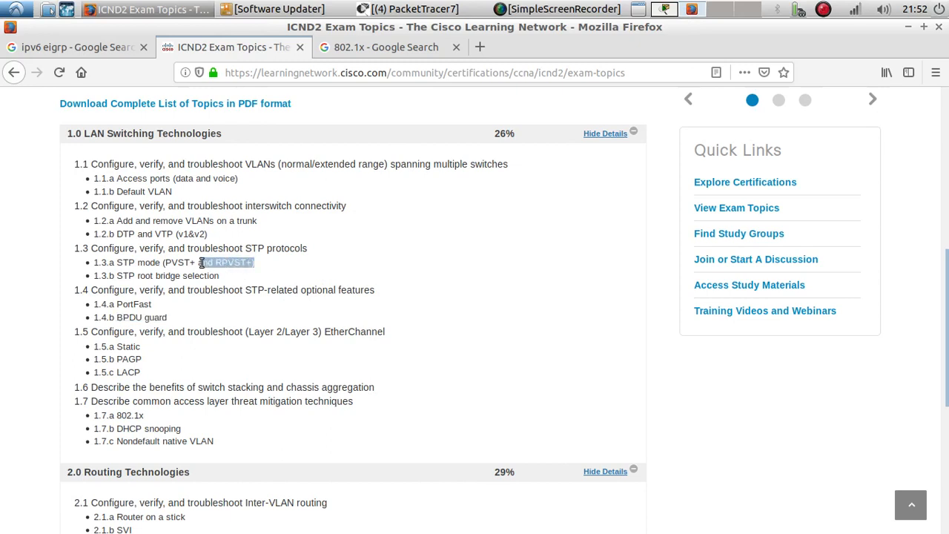
double_click(161, 233)
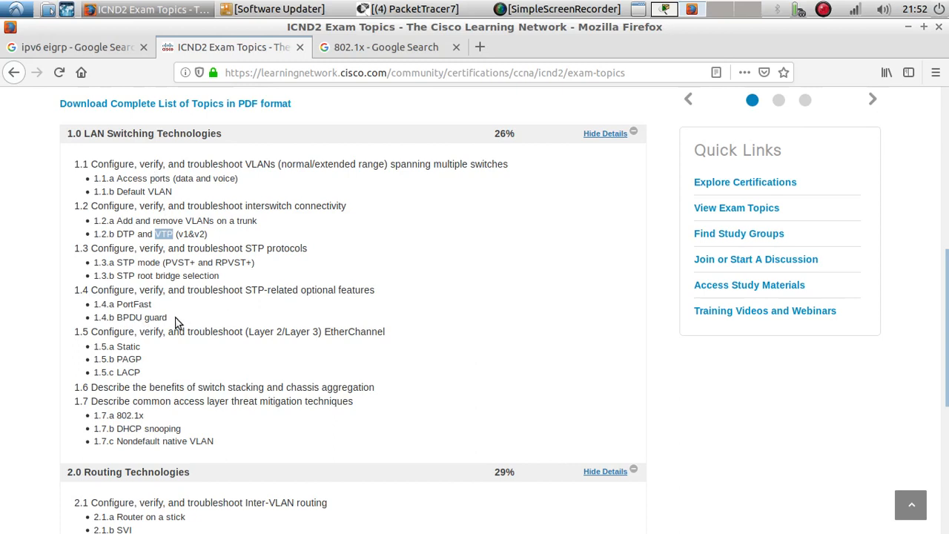
drag(175, 321, 112, 303)
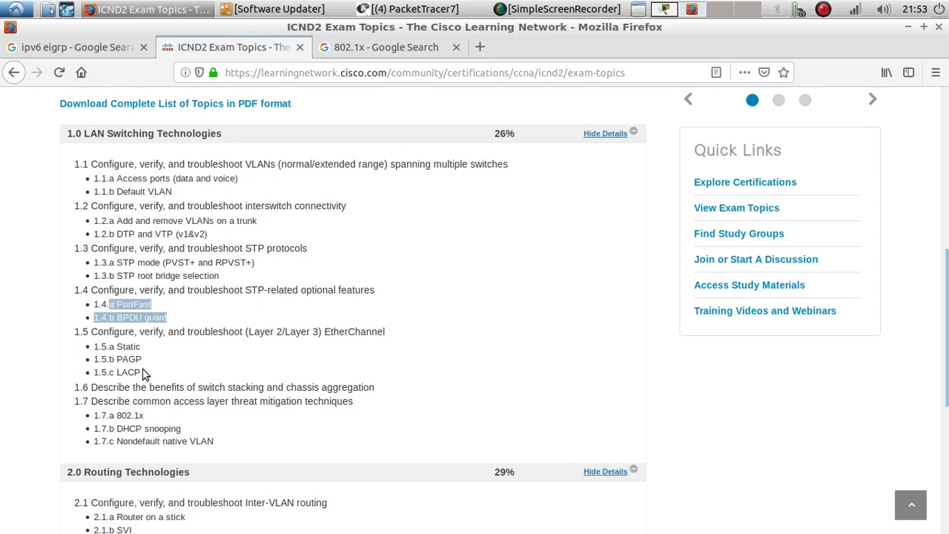
click(332, 328)
double_click(332, 329)
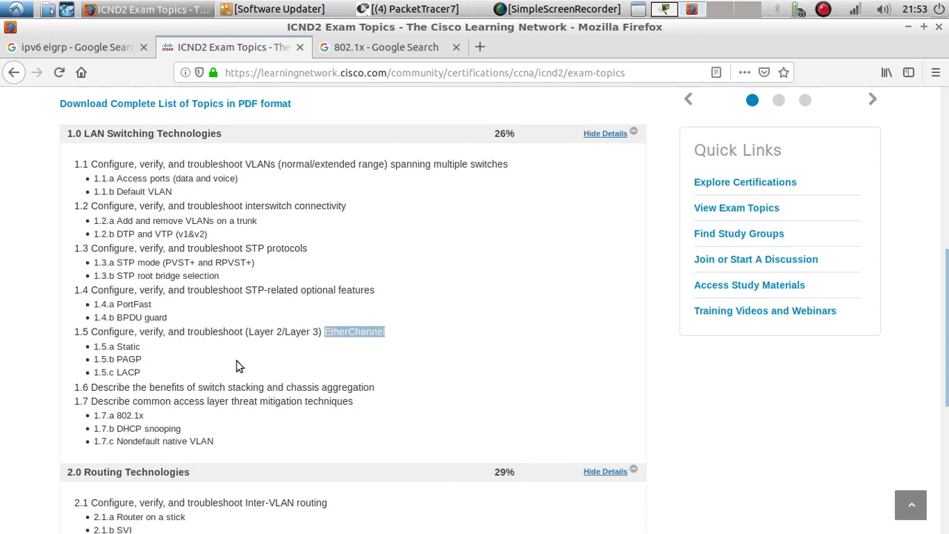
double_click(129, 373)
key(ctrl+c)
right_click(127, 372)
click(152, 382)
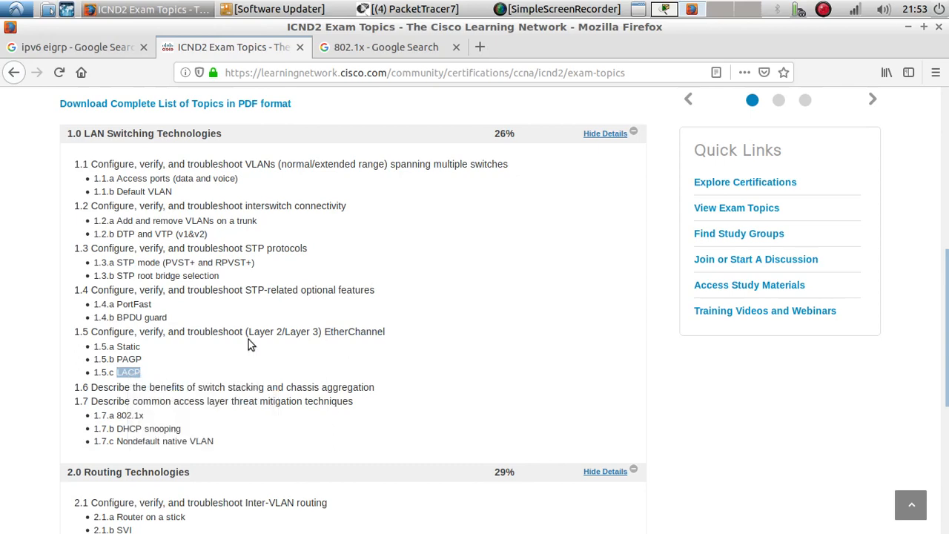
- Switch back to Packet Tracer and place a note reading LACP directly beneath the 10-12 label between S1 and S3
click(665, 10)
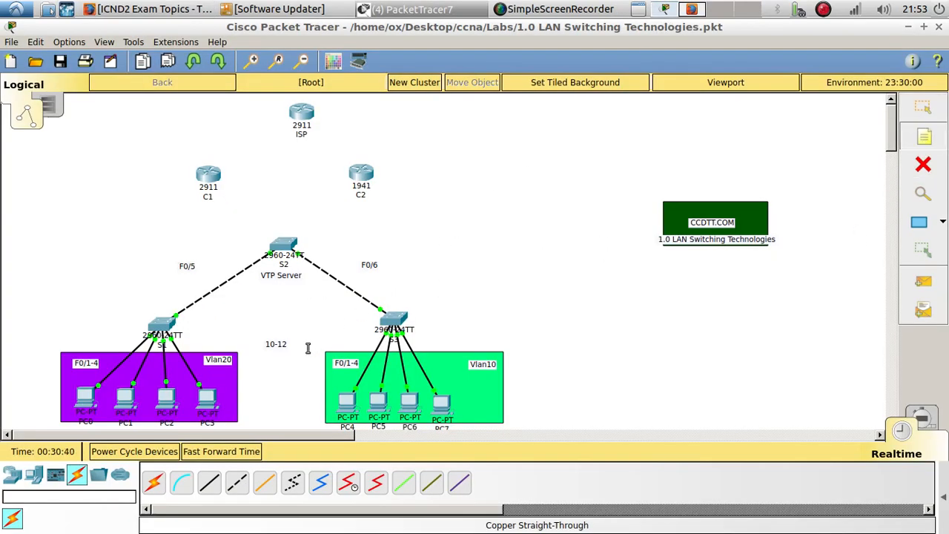
click(265, 355)
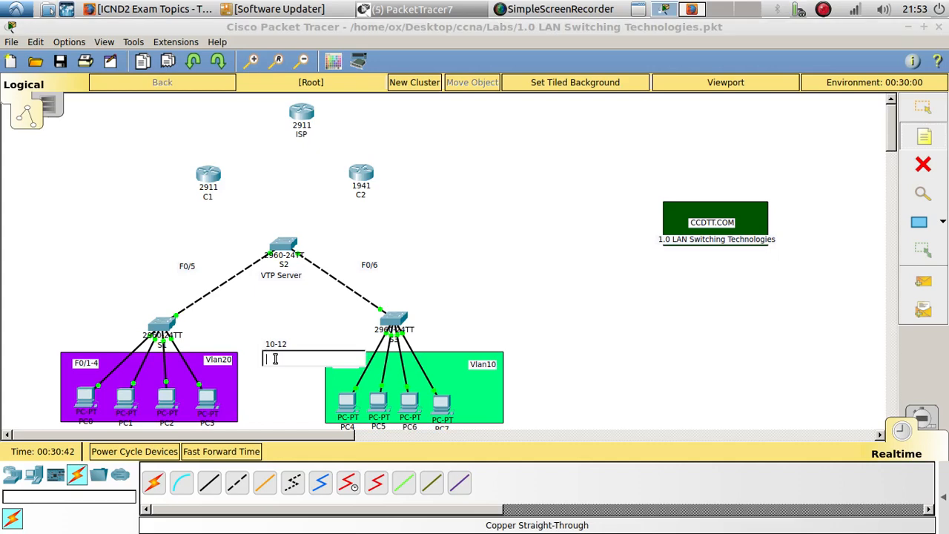
key(ctrl+v)
click(393, 283)
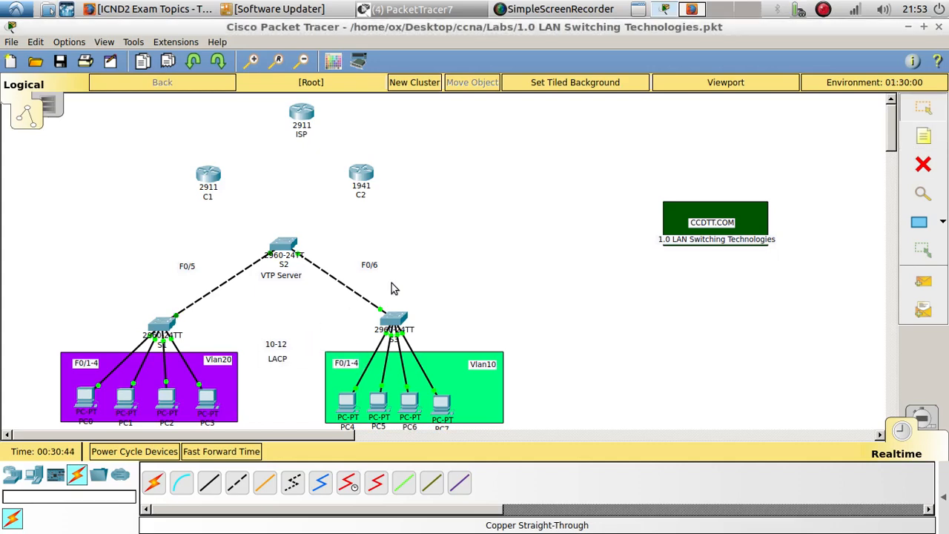
drag(279, 357, 274, 349)
- Open S3's command line and exit interface range mode to global configuration
click(397, 325)
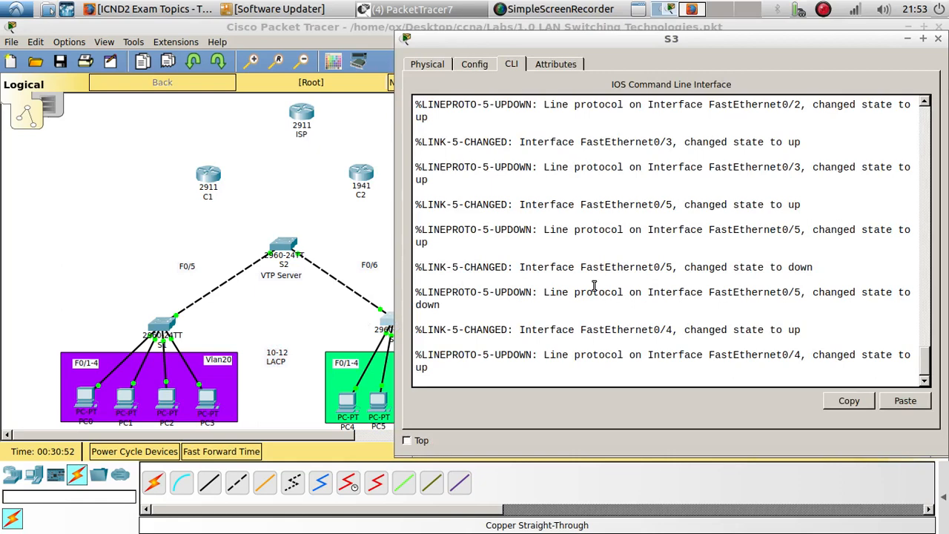
key(Return)
key(Return)
key(Return)
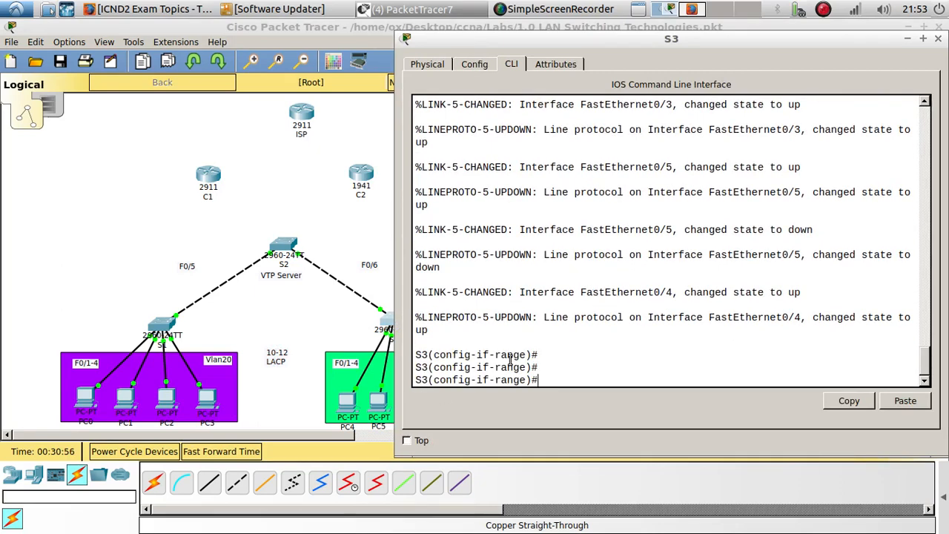
text(exit)
key(Return)
key(Return)
key(Return)
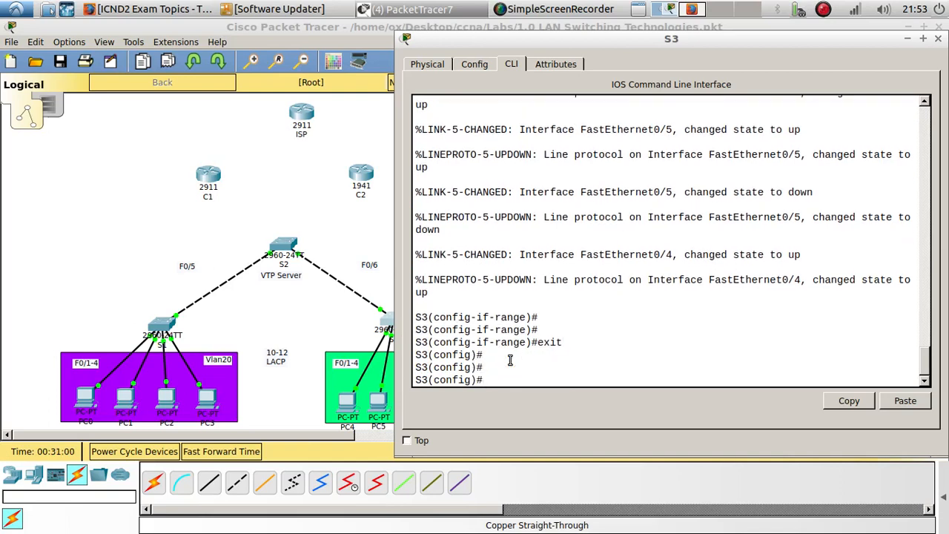
- Enter interface range configuration on S3 for the EtherChannel ports with int range f0/10-12
text(int ra)
key(Tab)
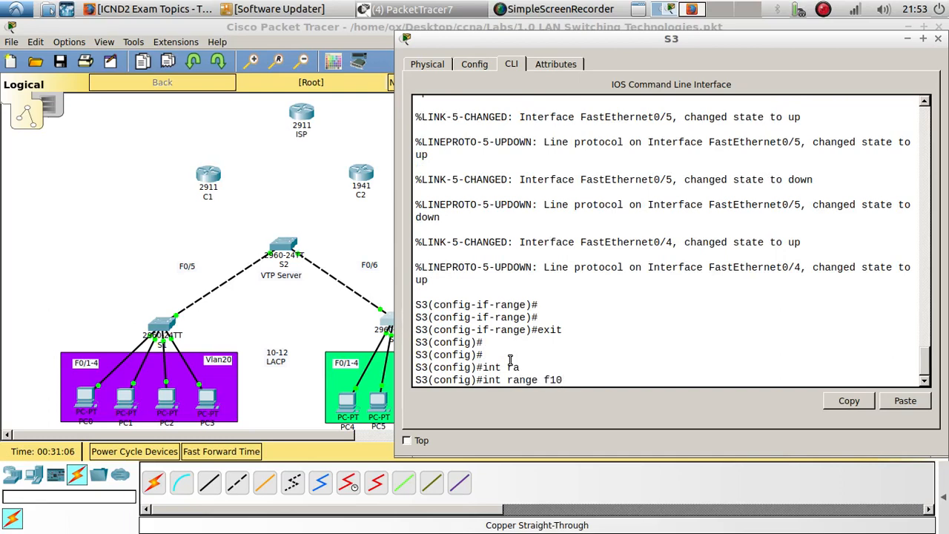
text(0/10-12)
key(Return)
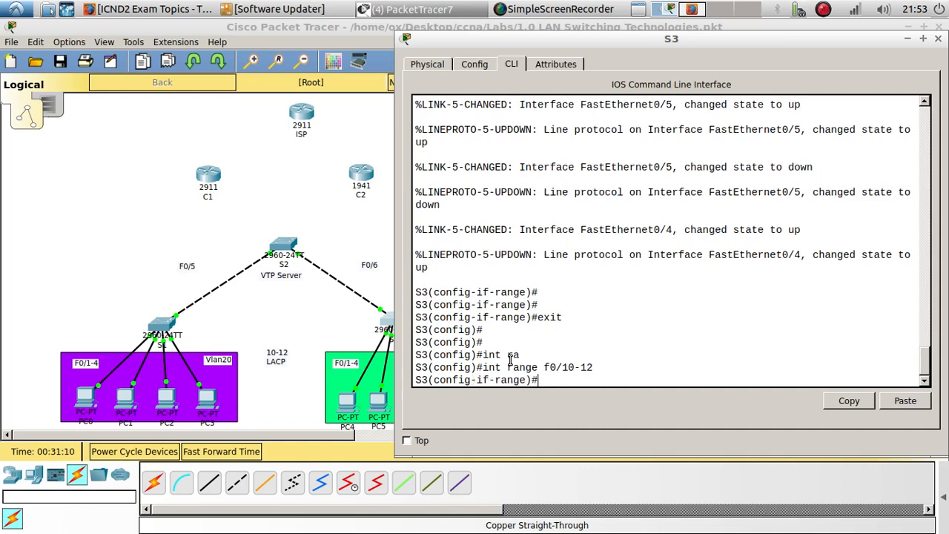
key(Return)
key(Return)
- Build a channel-group 1 mode command for S3's f0/10-12 range, using context help to list commands, group numbers and modes
text(?)
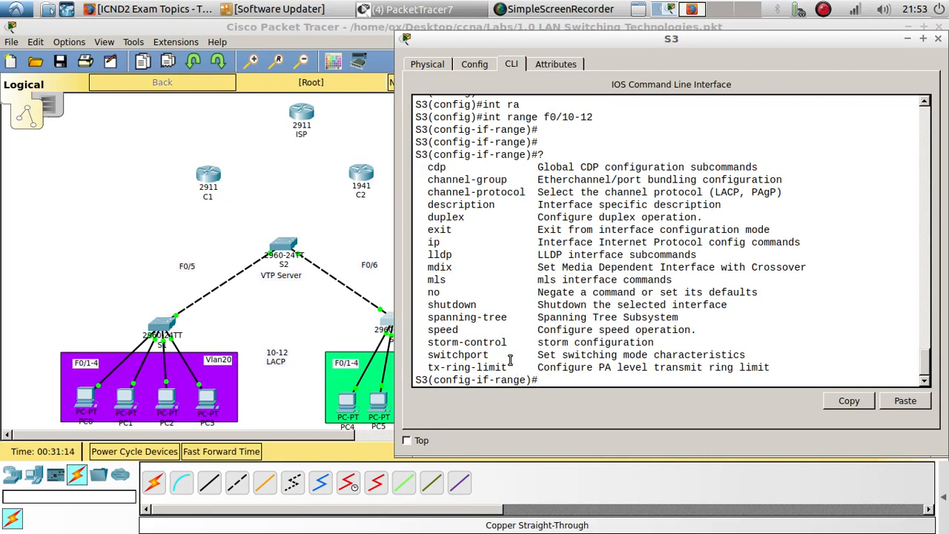
text(chann)
key(Tab)
key(Tab)
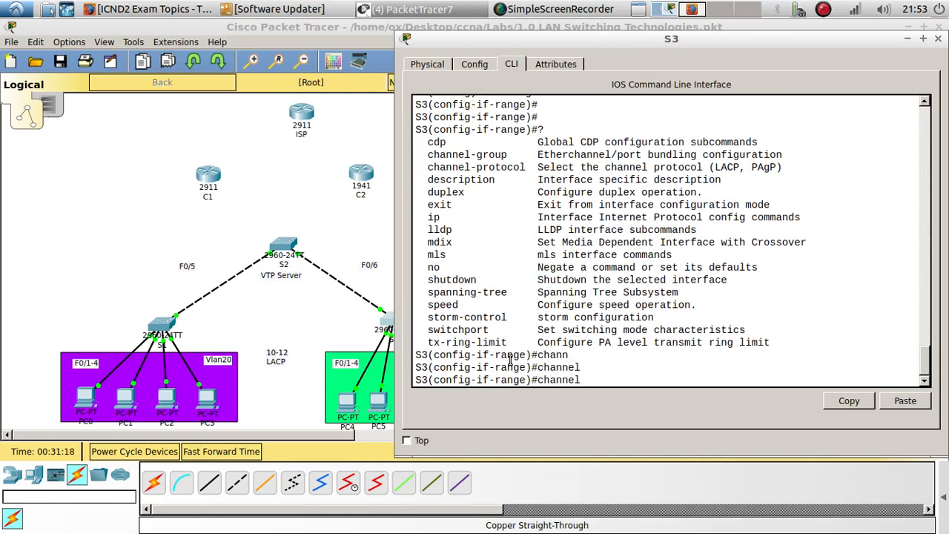
text(-g)
key(Tab)
text(?)
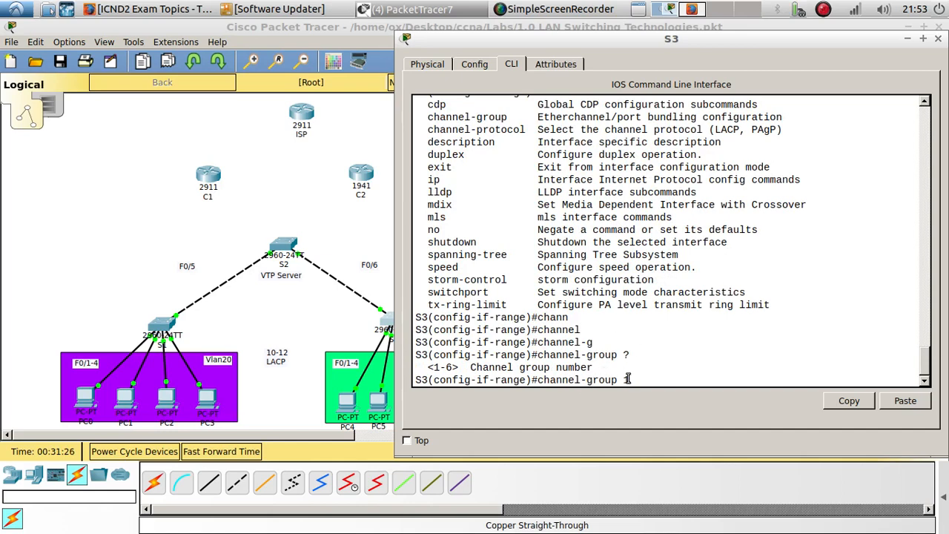
text(?mo)
key(Tab)
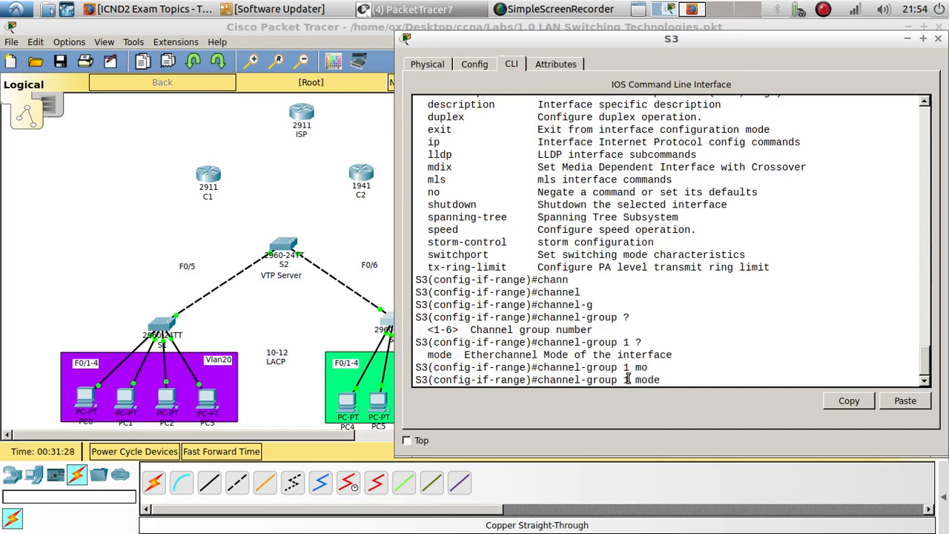
text(?)
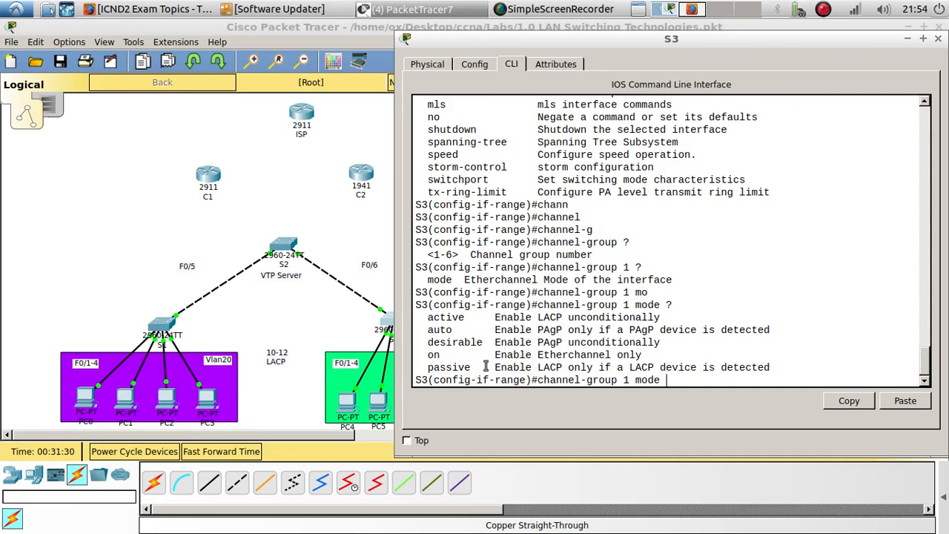
- Assign S3's f0/10-12 ports to channel group 1 in LACP passive mode
double_click(456, 363)
click(678, 379)
text(s)
key(Tab)
key(Return)
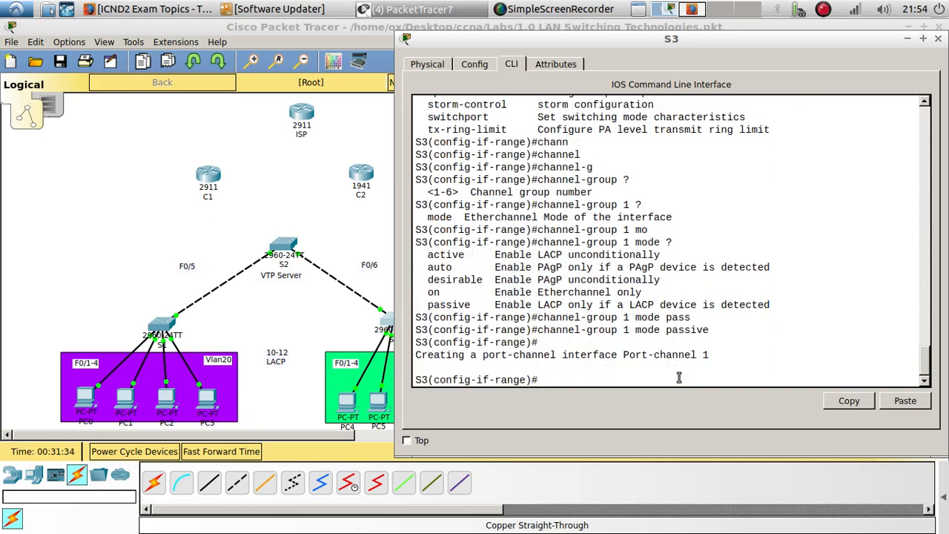
key(Return)
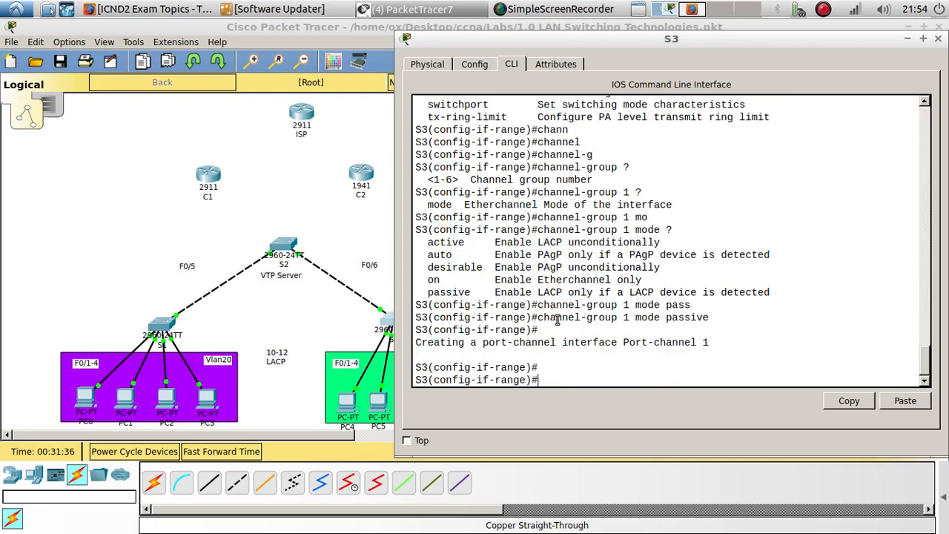
- Copy the int range f0/10-12 command from S3's command line and run it on S1
scroll(610, 217, up, 2)
scroll(610, 217, up, 4)
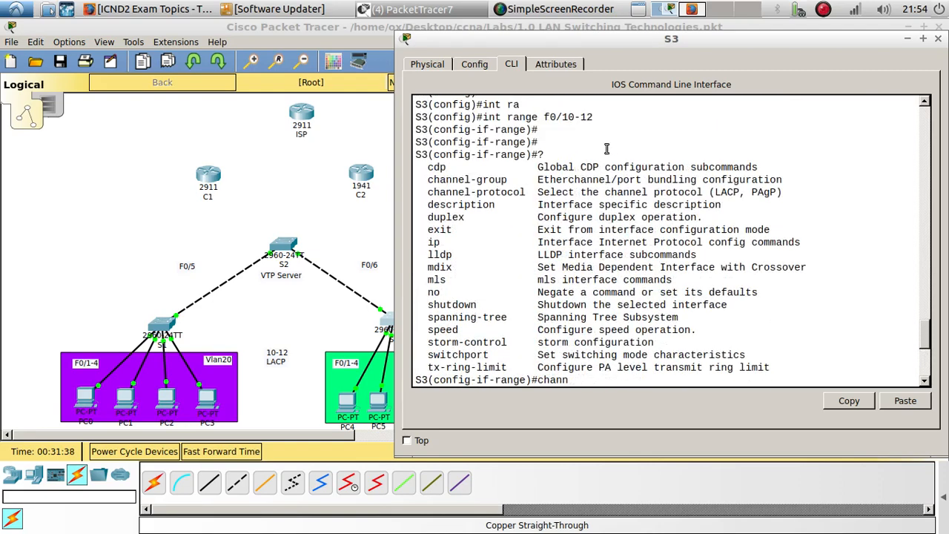
drag(597, 117, 490, 117)
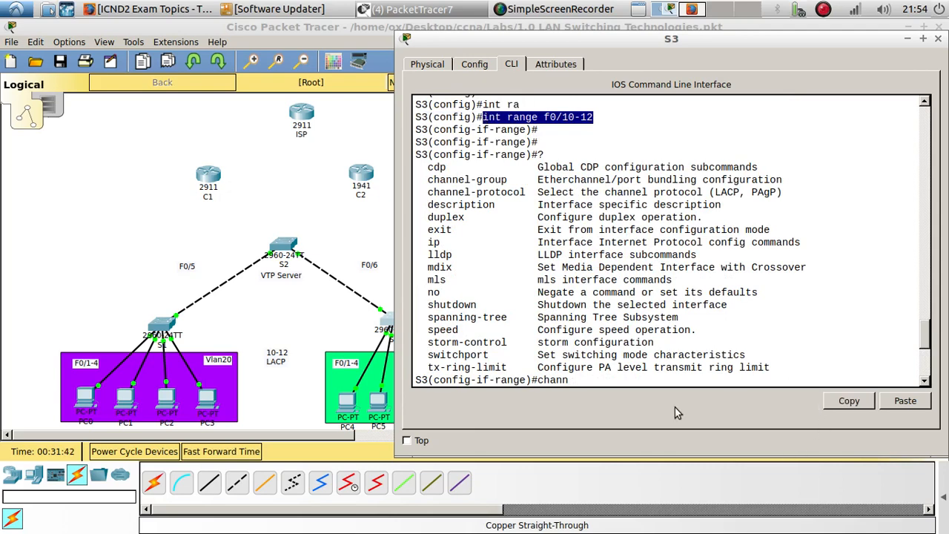
click(158, 332)
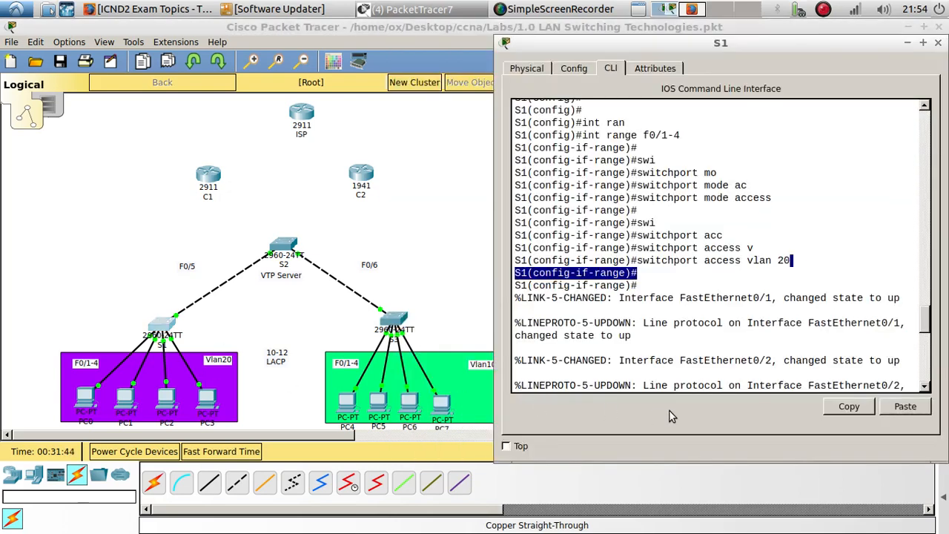
click(703, 372)
key(Return)
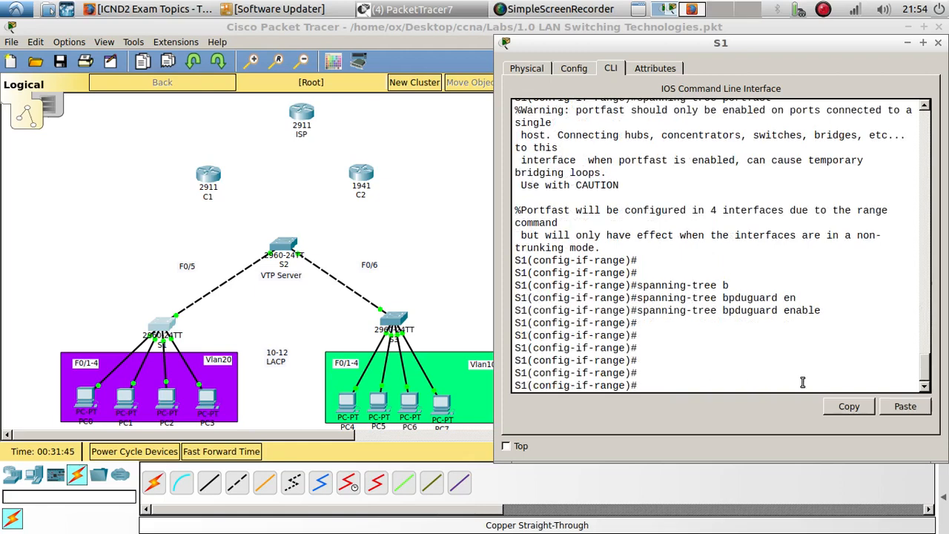
click(894, 407)
key(Return)
key(Return)
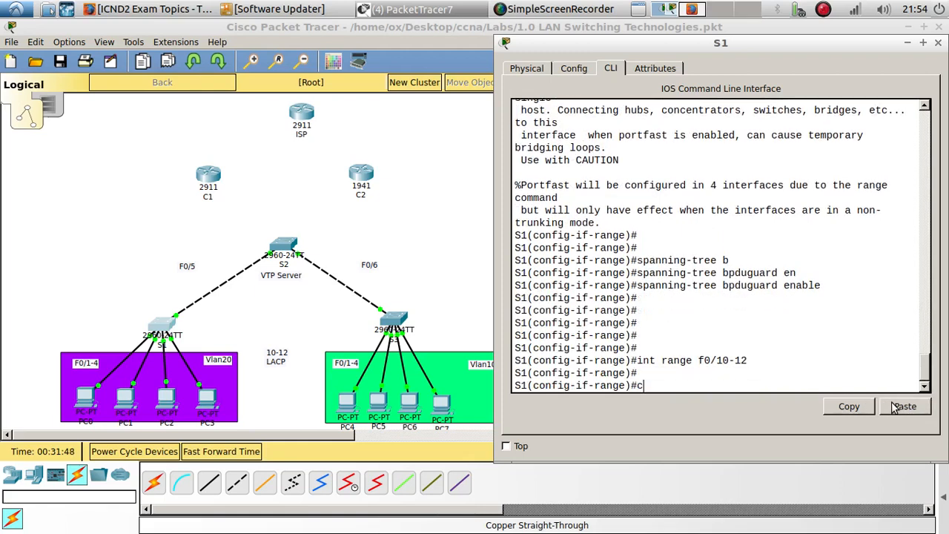
- Assign S1's f0/10-12 ports to channel group 1 in LACP active mode, using context help for the mode options
text(channel)
key(Tab)
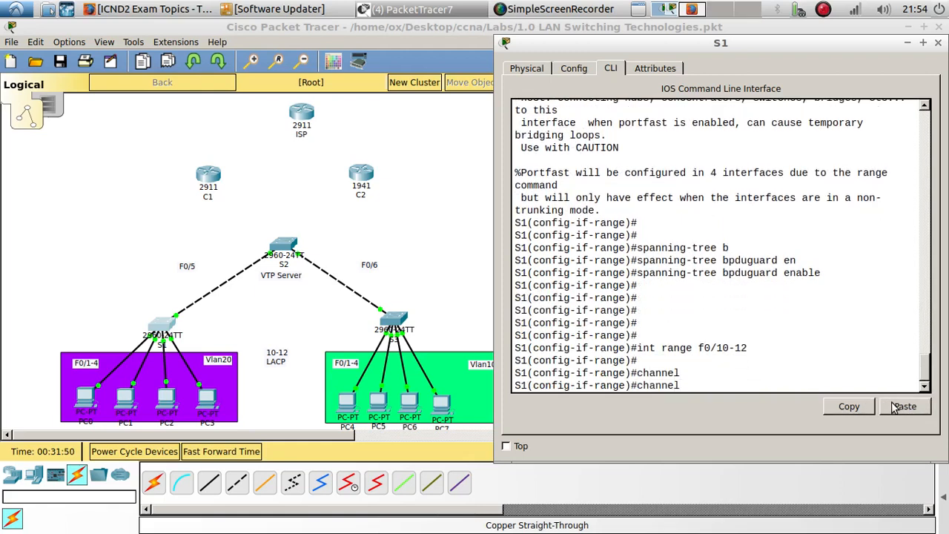
text(-g)
key(Tab)
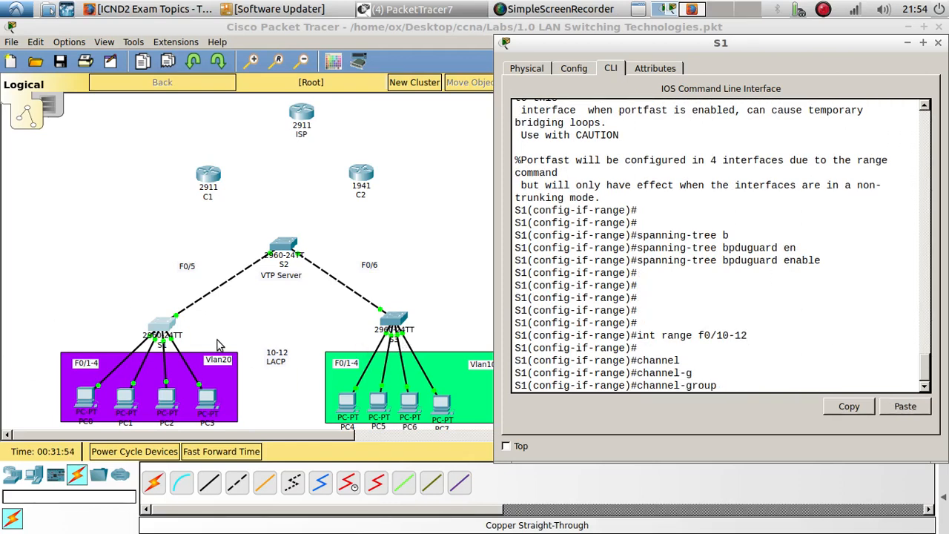
text(1 ?)
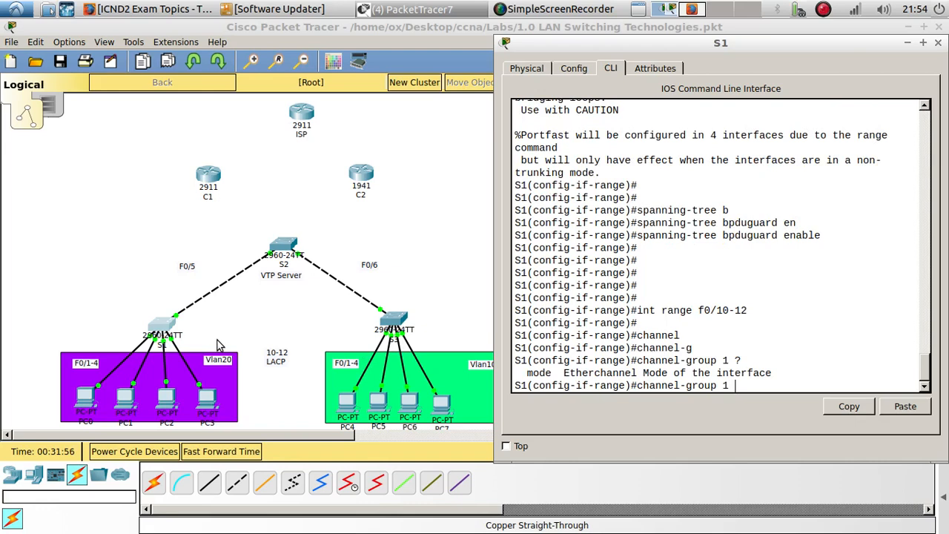
text(mo)
key(Tab)
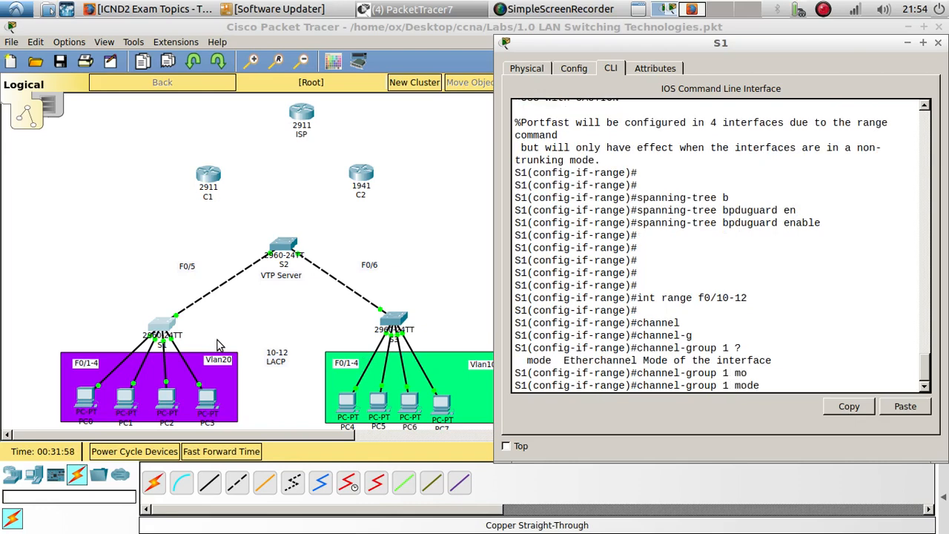
text(?)
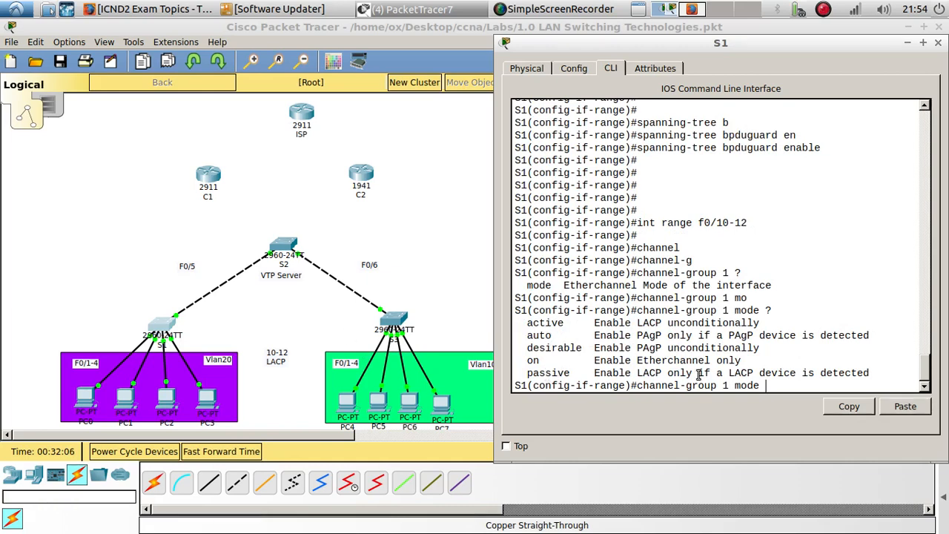
key(Tab)
key(Return)
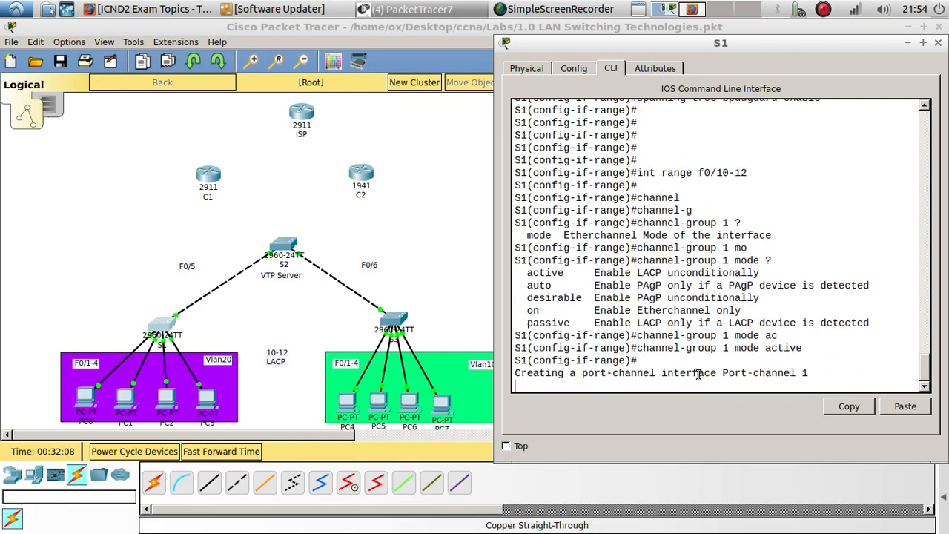
key(Return)
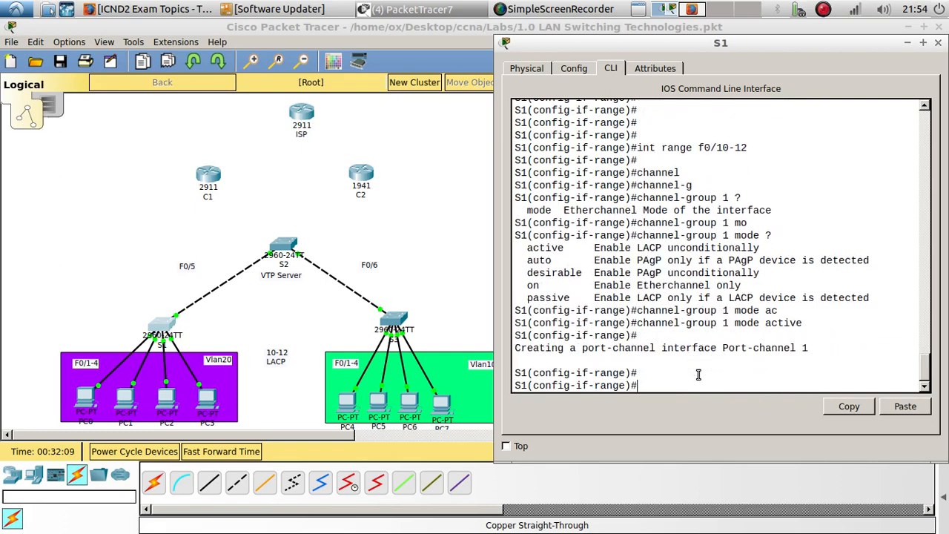
- Review the passive and active mode descriptions in S1's help output and close the S1 window
double_click(545, 296)
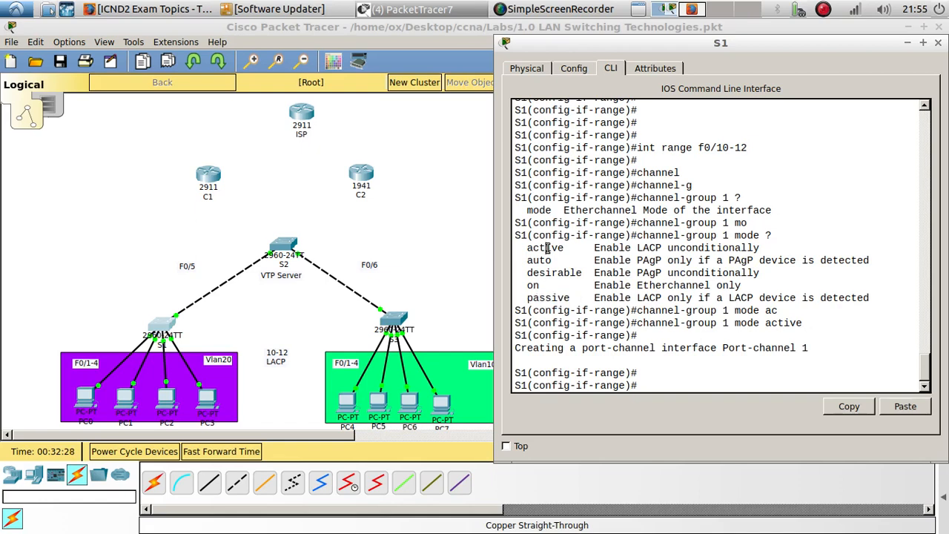
double_click(549, 248)
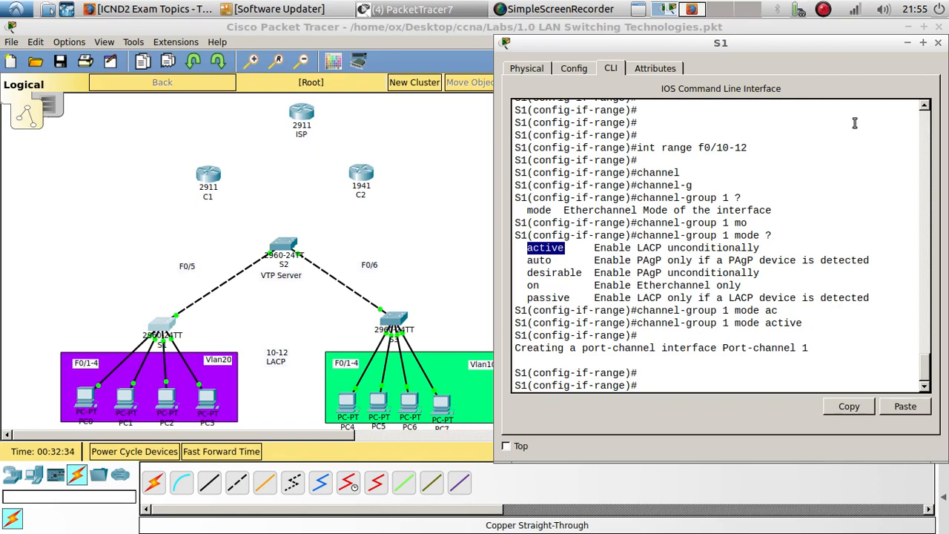
click(937, 44)
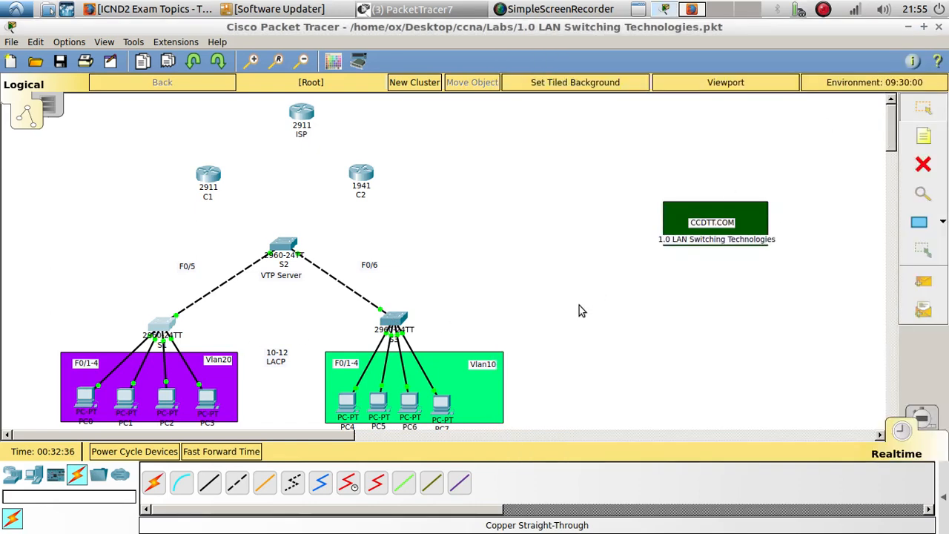
- Connect S1 FastEthernet0/10 to S3 FastEthernet0/10 with a copper cross-over cable
click(238, 472)
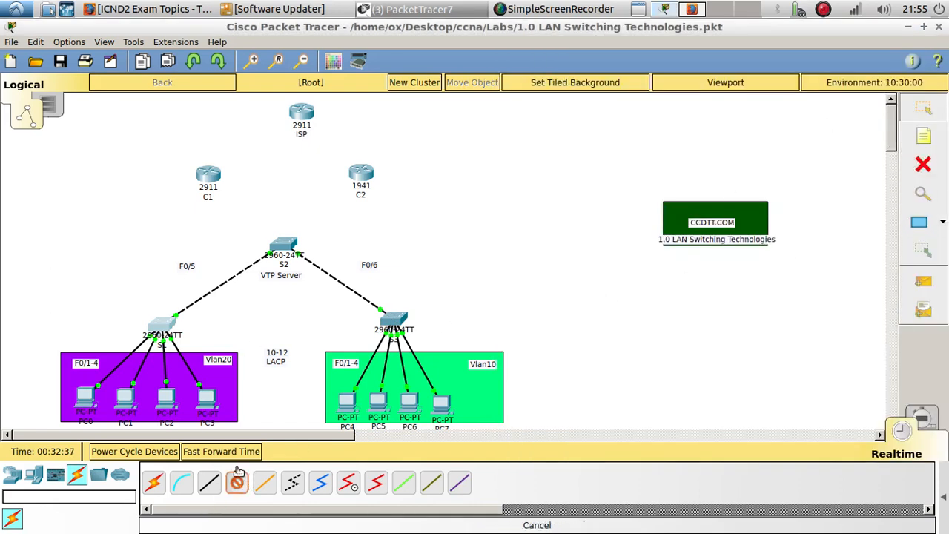
click(161, 326)
click(222, 106)
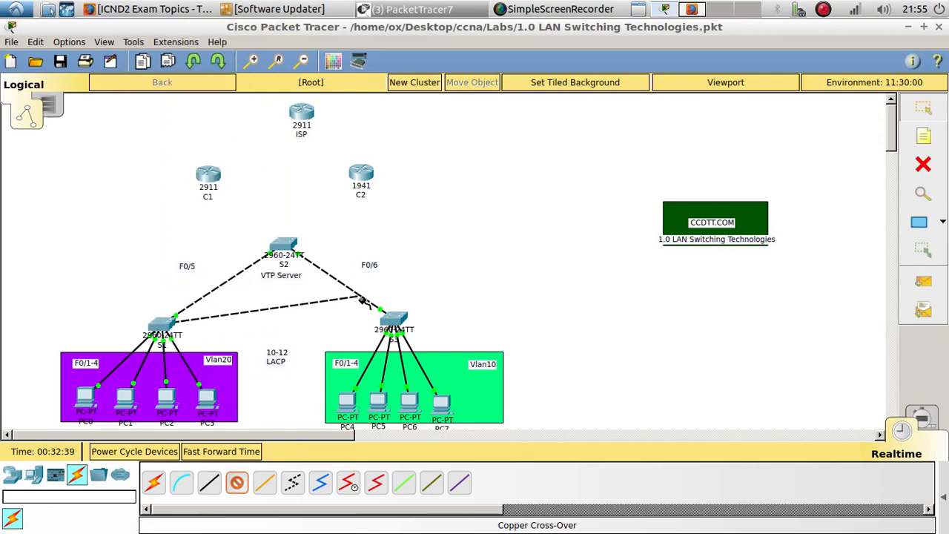
click(394, 318)
click(460, 106)
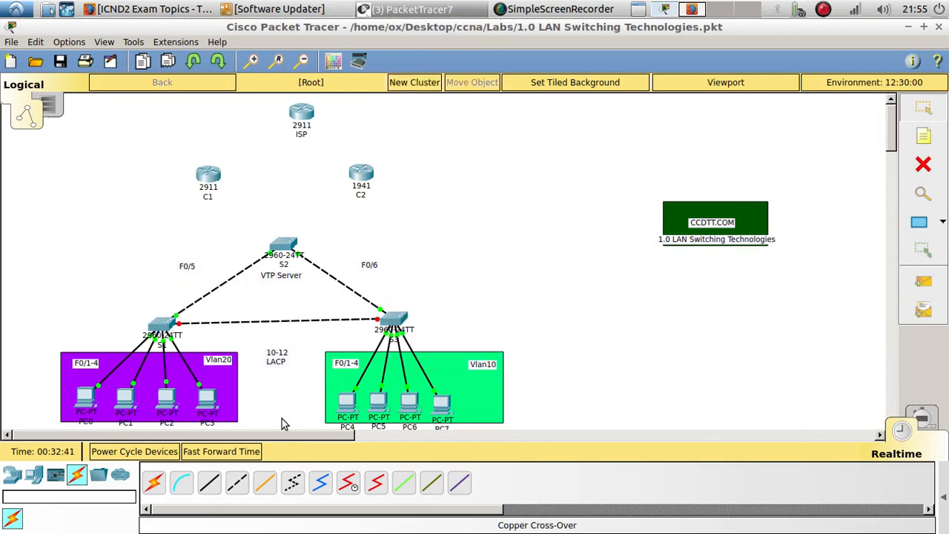
- Connect S1 FastEthernet0/11 to S3 FastEthernet0/11 with a second copper cross-over cable
click(236, 482)
click(157, 327)
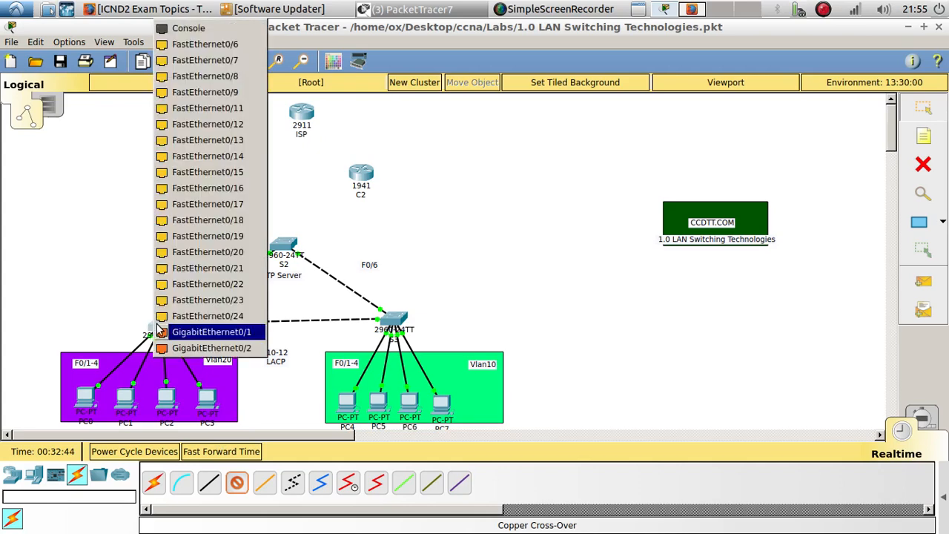
click(218, 106)
click(394, 318)
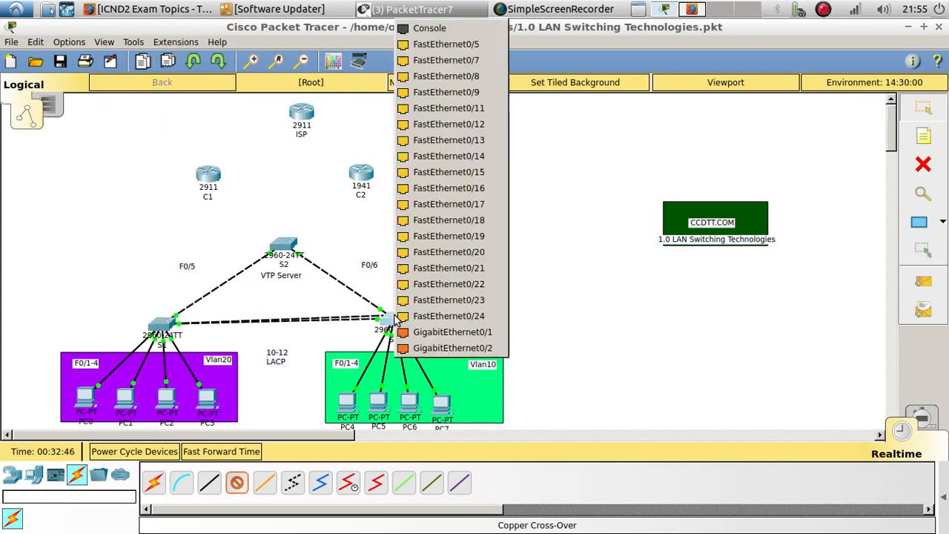
click(450, 106)
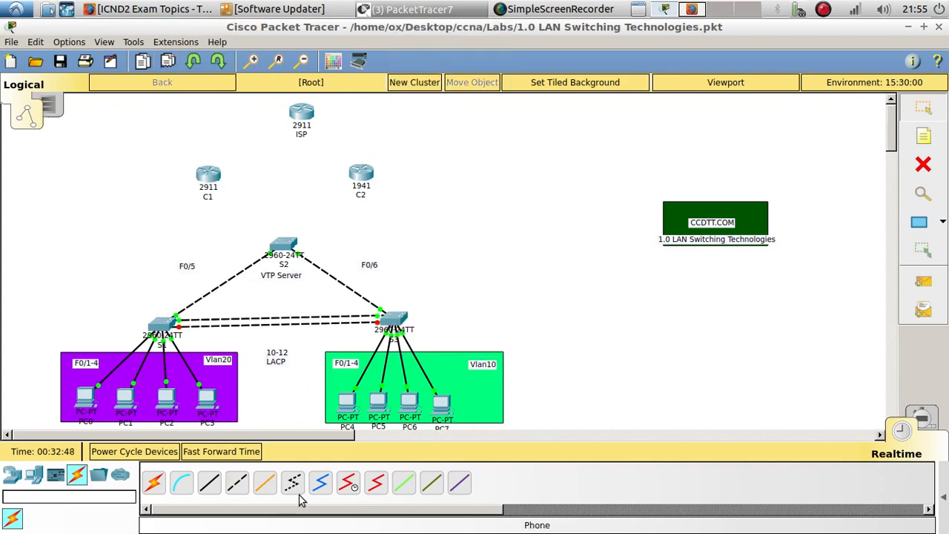
- Connect S1 FastEthernet0/12 to S3 FastEthernet0/12 with a third copper cross-over cable
click(237, 483)
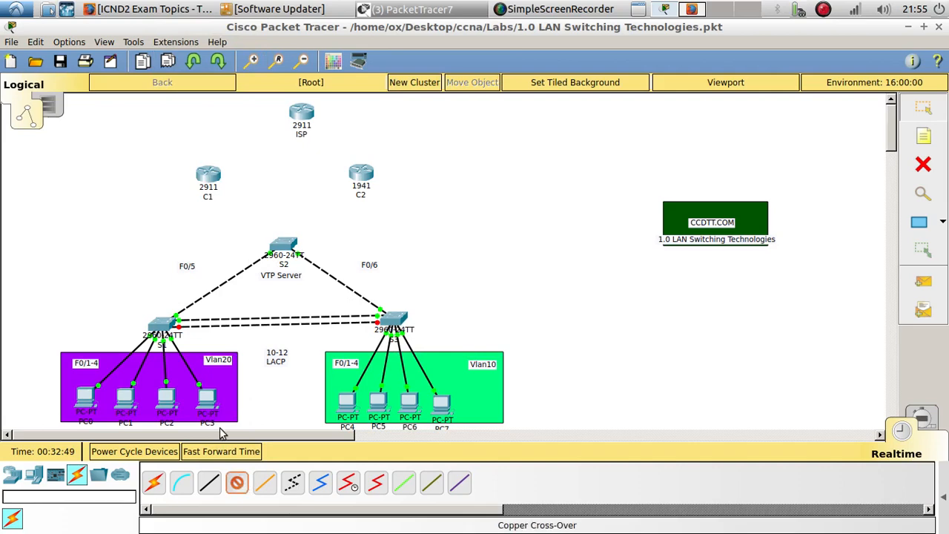
click(162, 327)
click(242, 108)
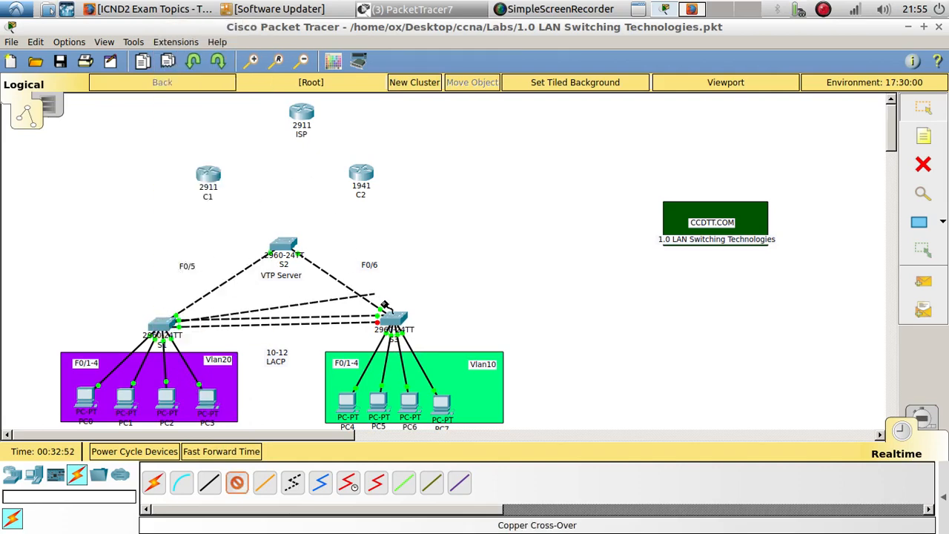
click(391, 319)
click(469, 109)
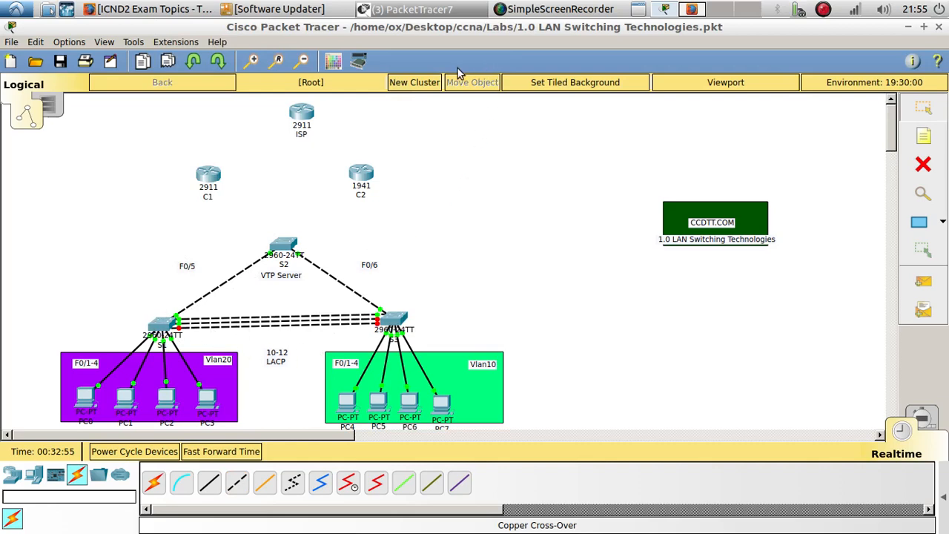
- Draw a small ellipse with a light purple fill around the three S1–S3 links, above the 10-12 LACP note
click(340, 61)
click(369, 87)
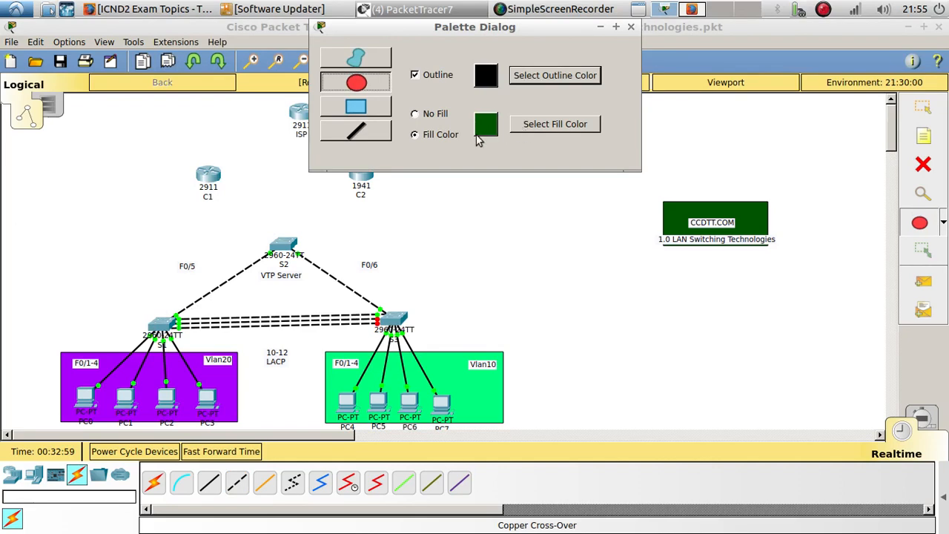
click(529, 132)
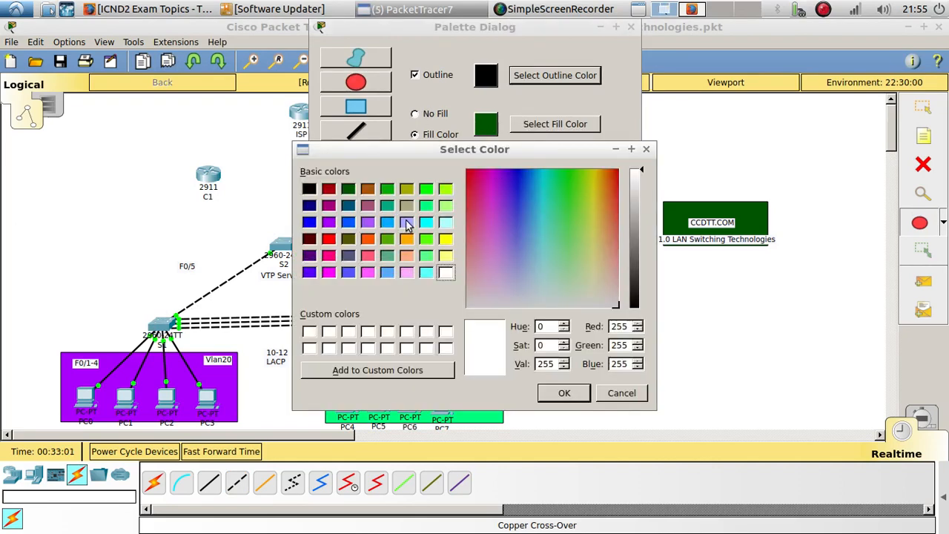
click(407, 222)
click(564, 394)
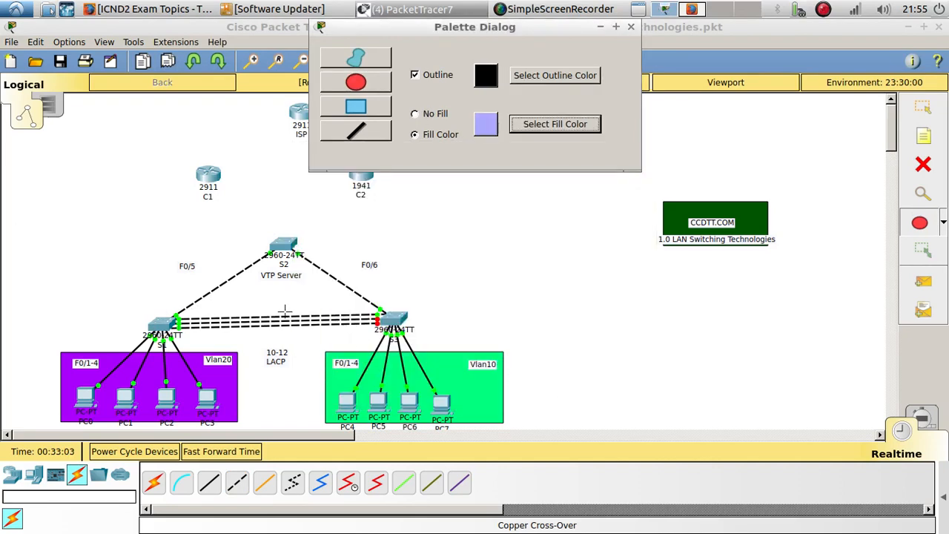
drag(282, 311, 261, 333)
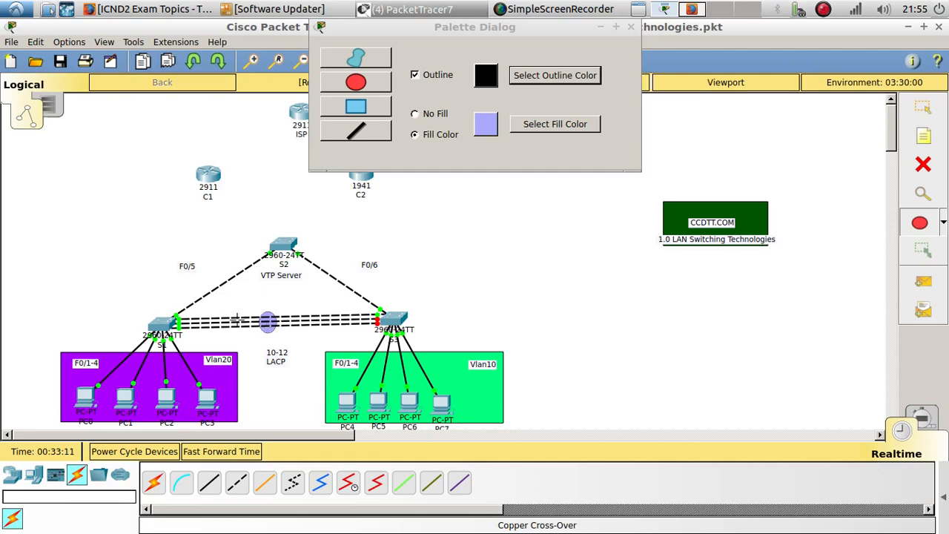
- Open S3's command line and exit interface-range configuration to global configuration mode
key(Escape)
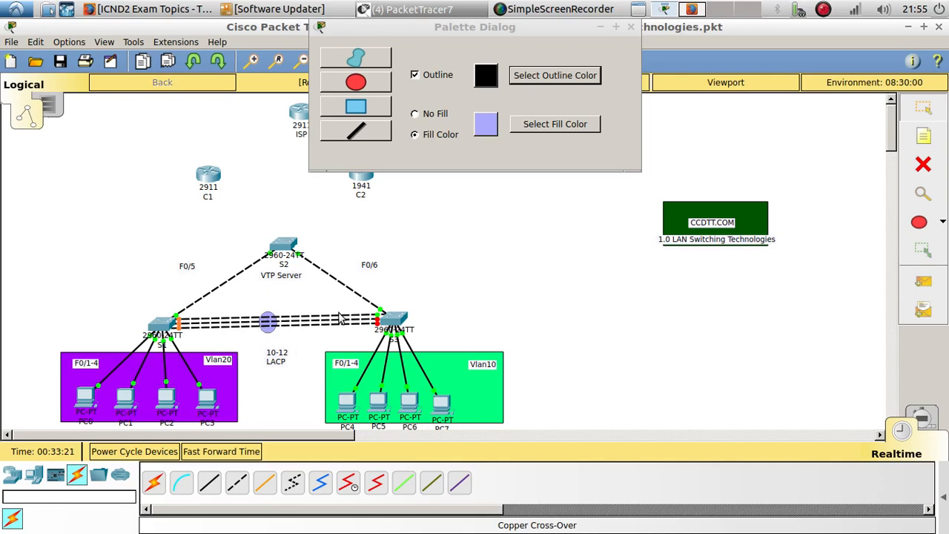
click(394, 321)
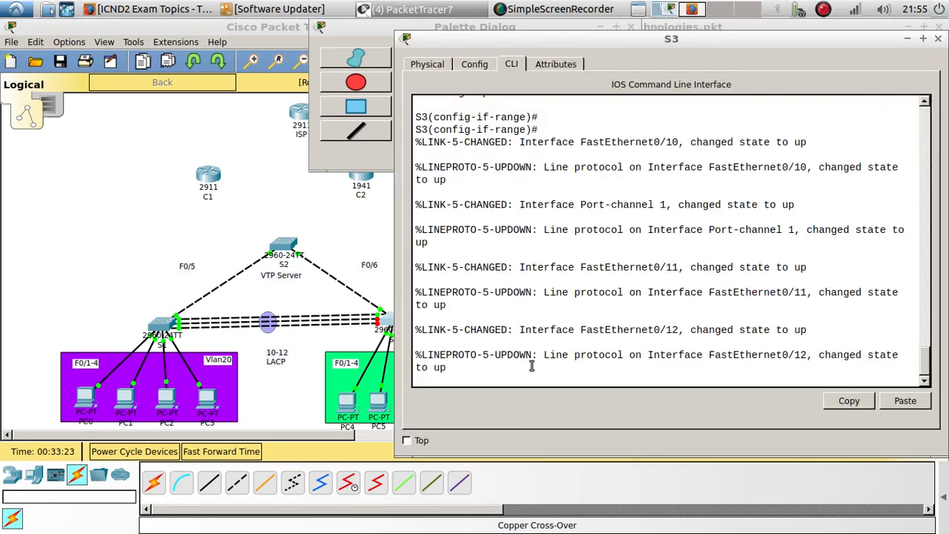
key(Return)
key(Return)
key(Return)
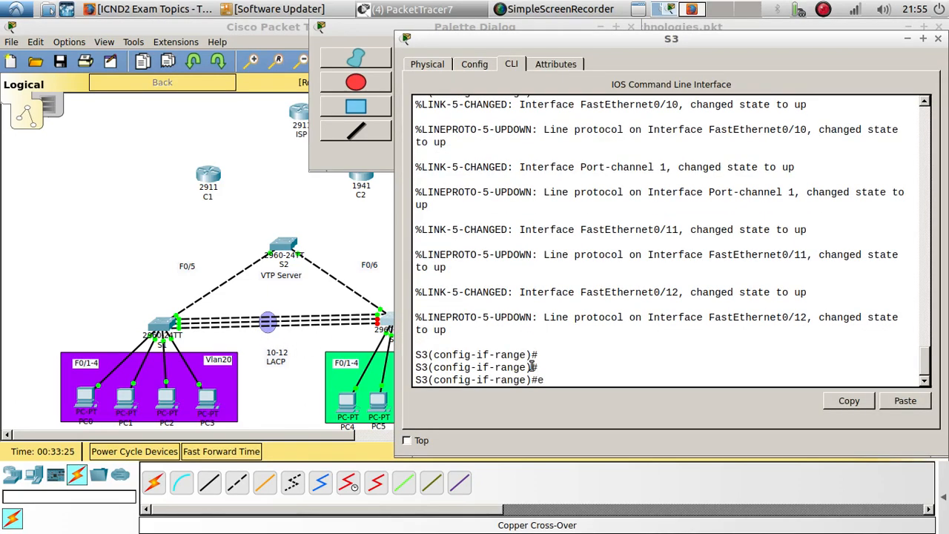
key(Return)
key(Return)
key(Return)
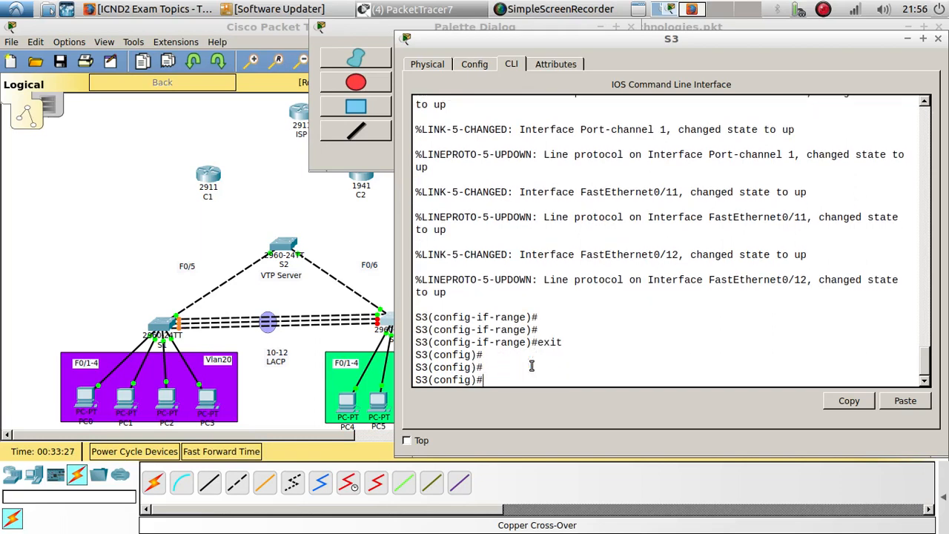
- List the available interface types on S3 and enter configuration for interface port-channel 1
text(int chan)
key(Tab)
text(n)
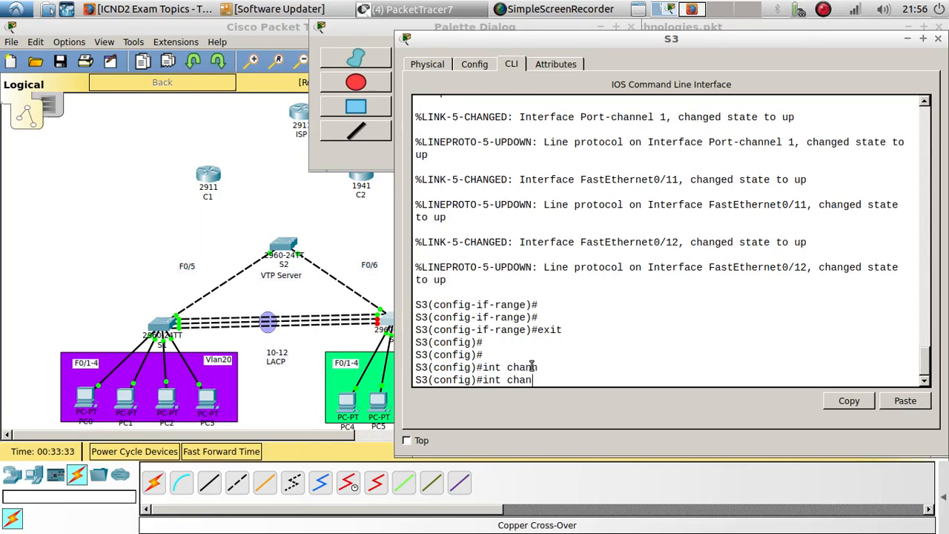
key(BackSpace)
text(?)
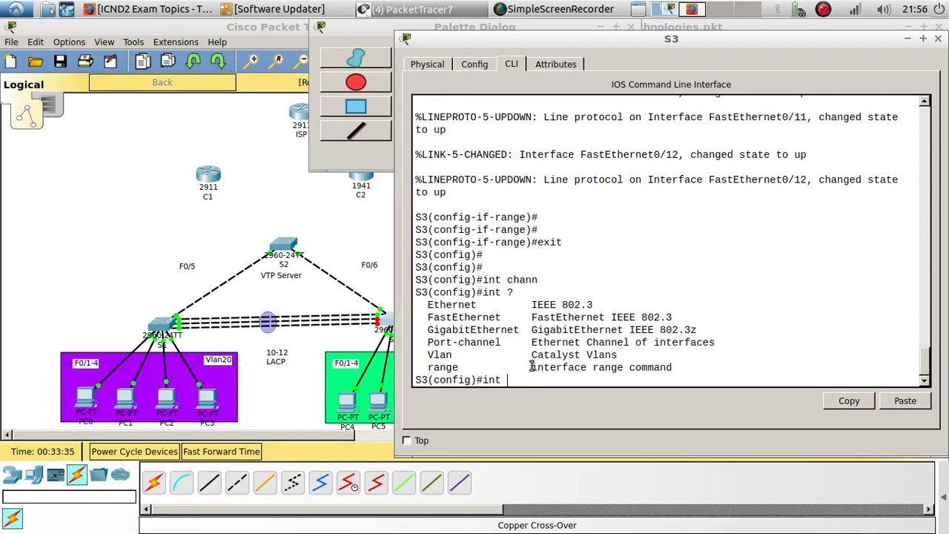
text(po)
key(Tab)
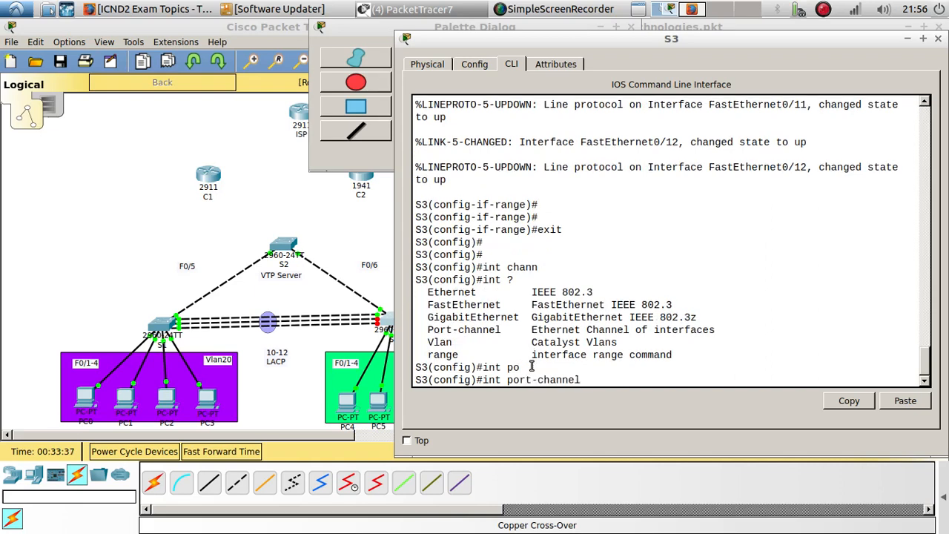
text(?)
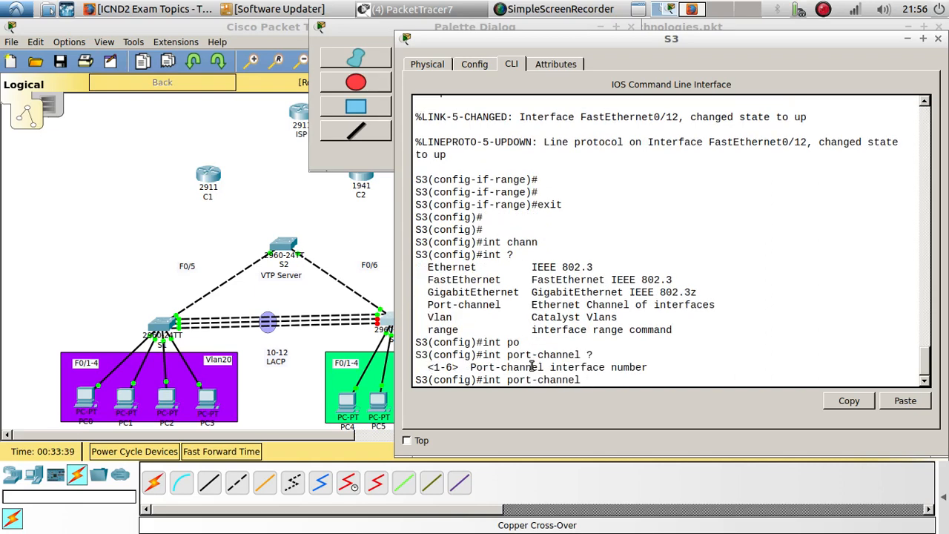
text(1)
key(Return)
key(Return)
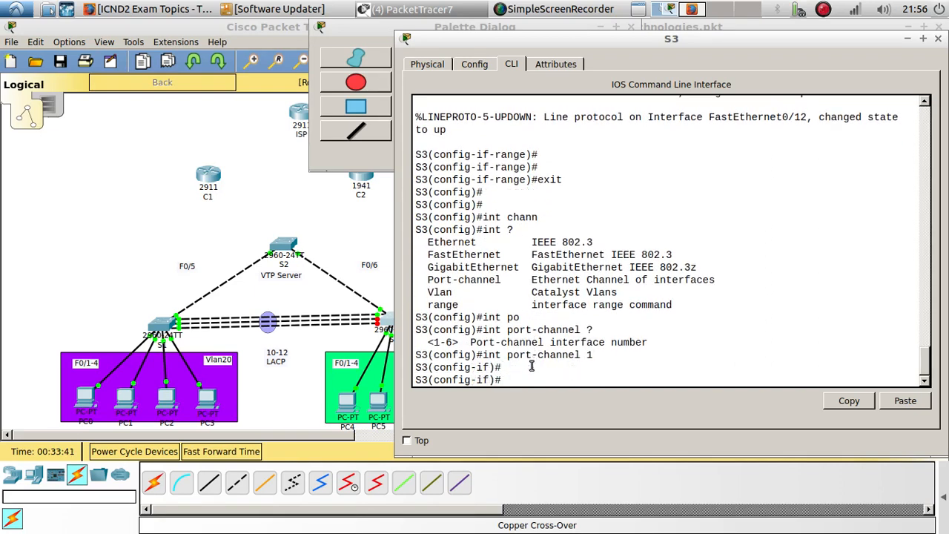
- Set S3's port-channel 1 to trunk mode with switchport mode trunk
text(swi)
key(Tab)
text(mo)
key(Tab)
text(tr)
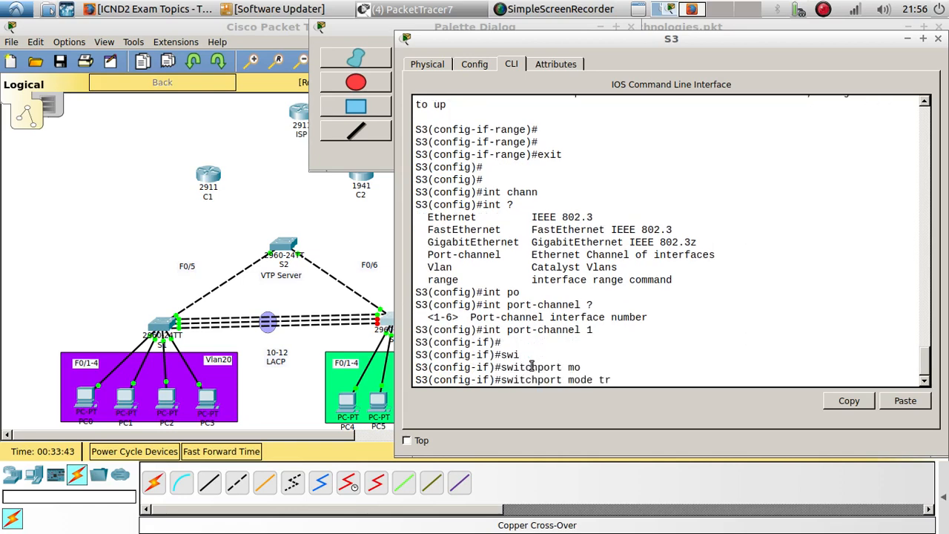
key(Tab)
key(Return)
key(Return)
key(Return)
key(Return)
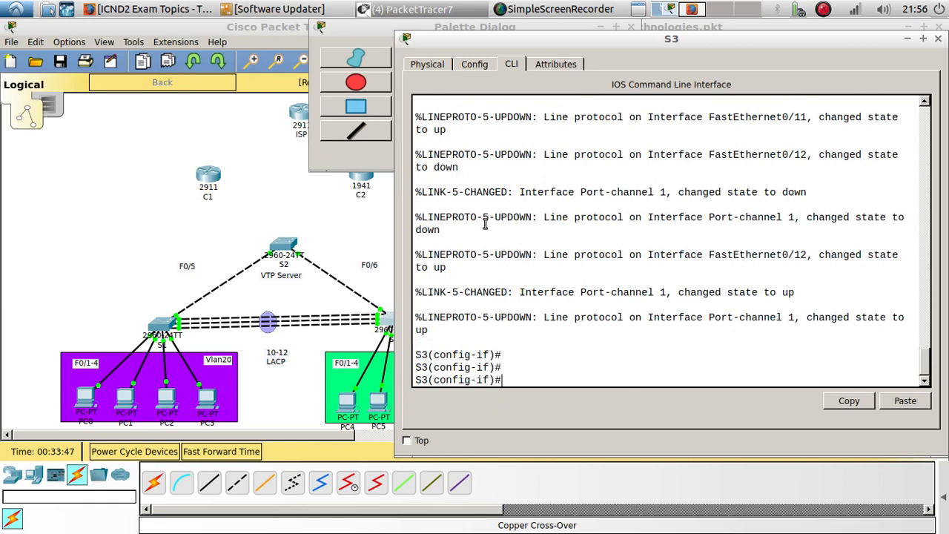
- Allow only VLANs 10 and 20 on S3's port-channel 1 trunk and highlight the earlier switchport mode trunk command
text(swi)
key(Tab)
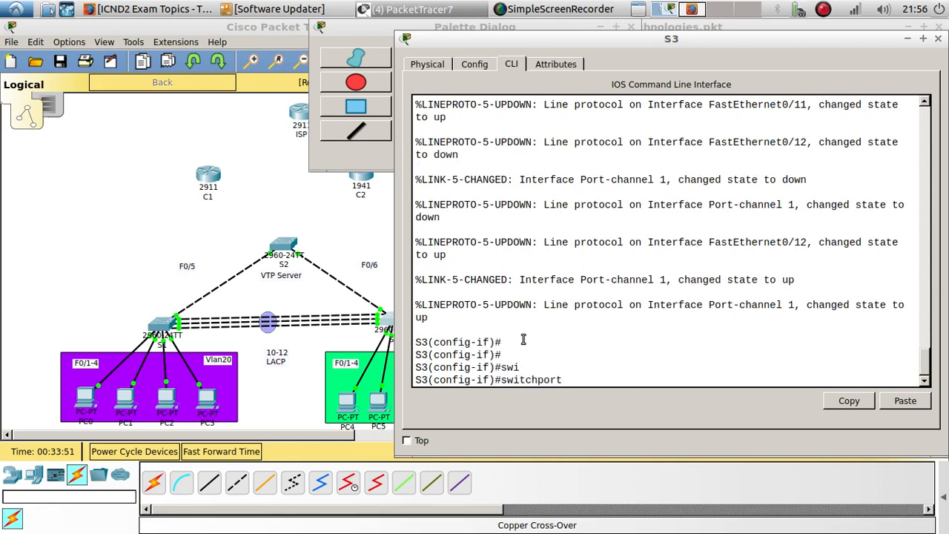
text(tr)
key(Tab)
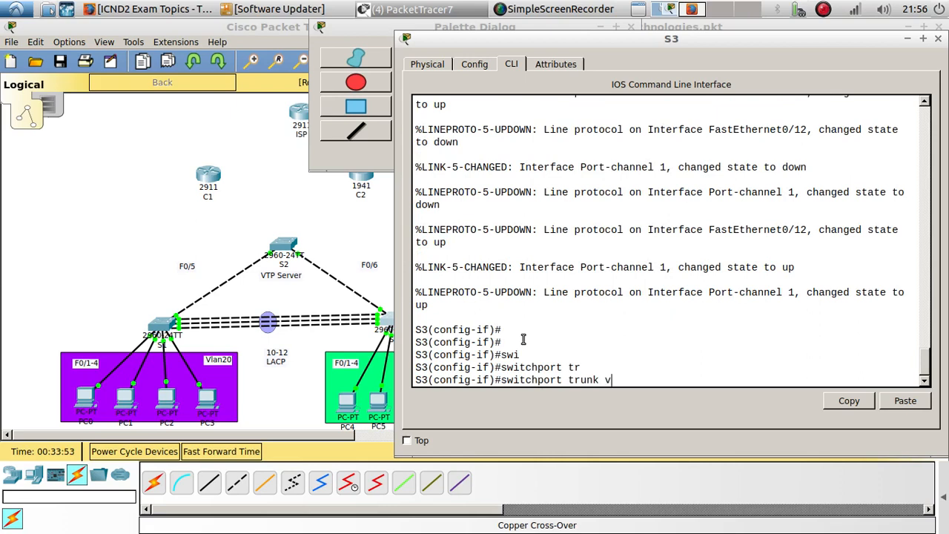
text(all)
key(Tab)
text(v)
key(Tab)
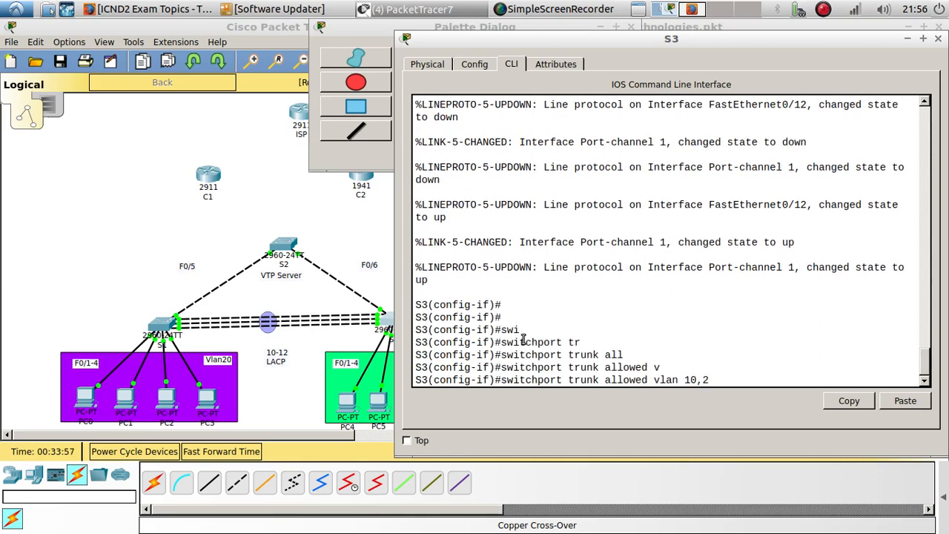
text(10,20)
key(Return)
key(Return)
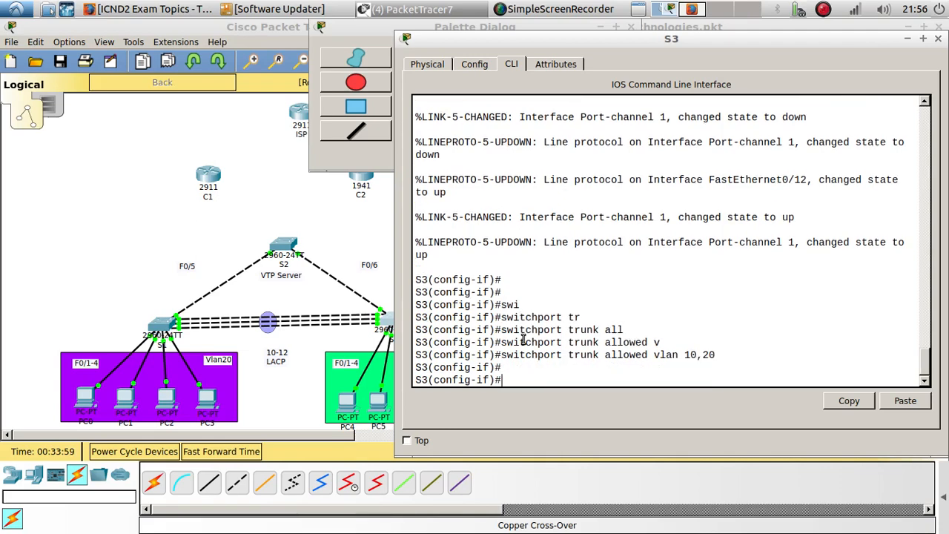
scroll(523, 339, up, 10)
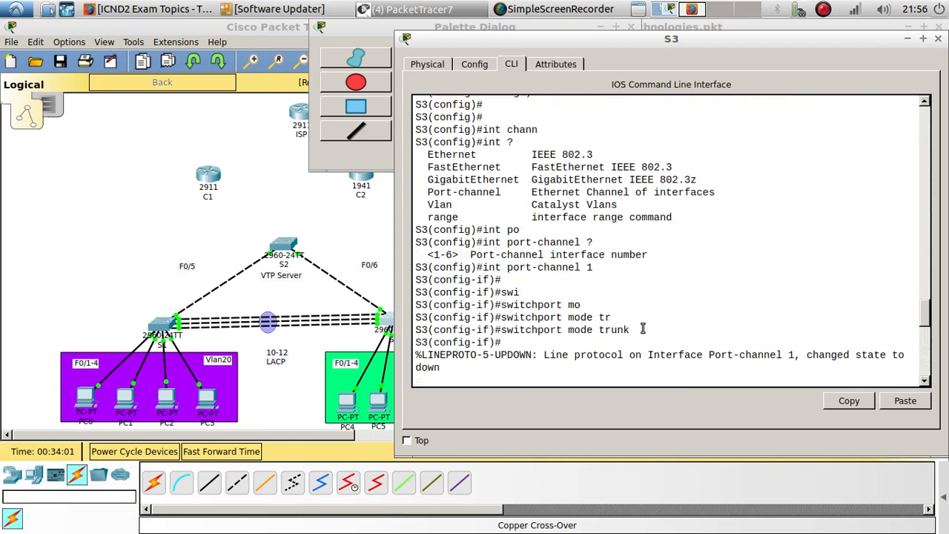
drag(643, 330, 502, 329)
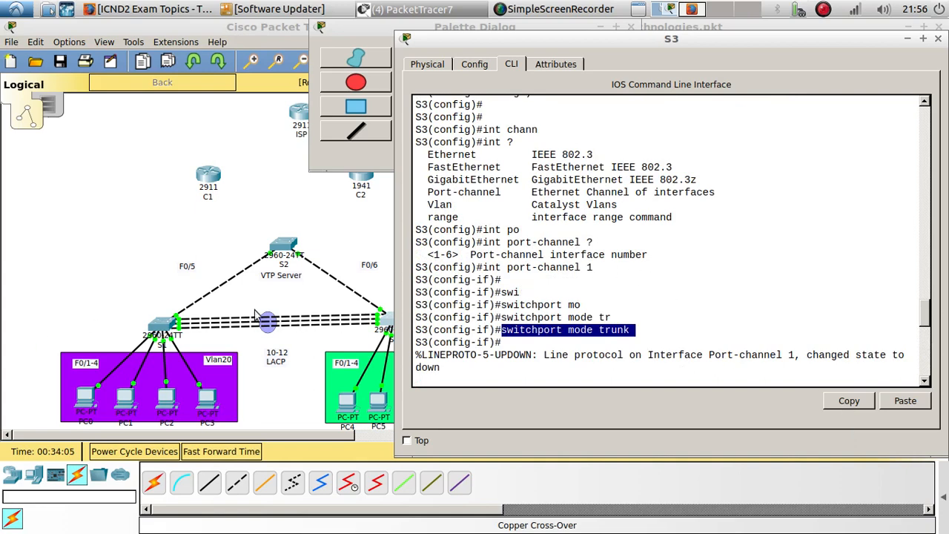
- Open S1's command line and exit interface-range configuration to global configuration mode
click(161, 327)
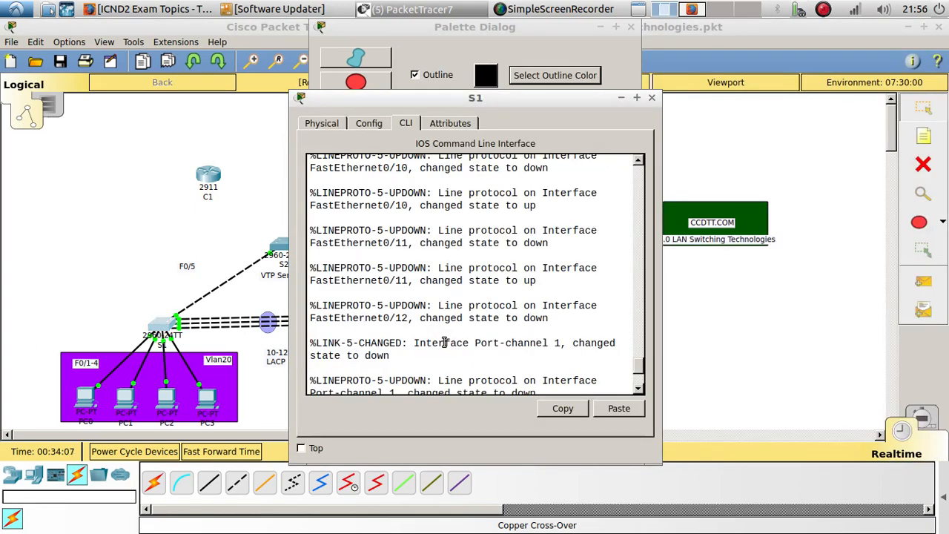
key(Return)
key(Return)
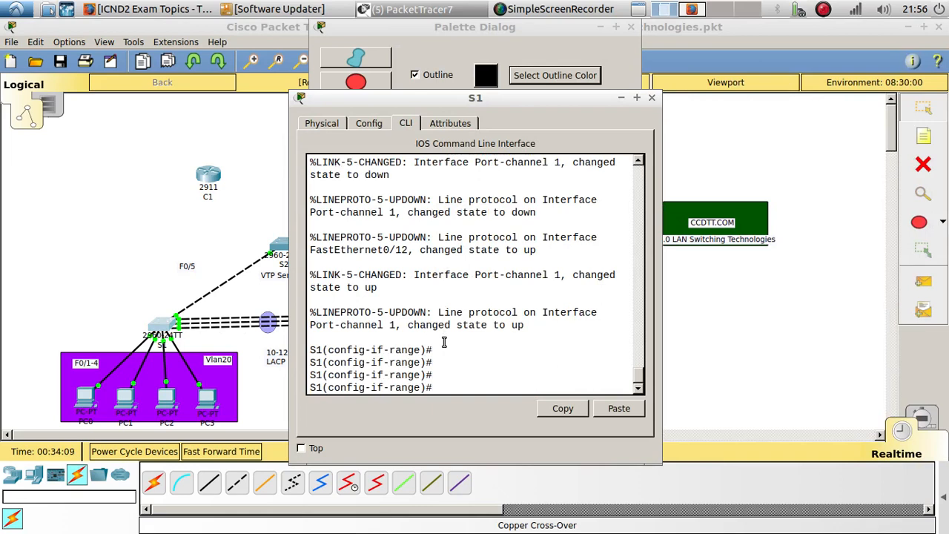
text(exit)
key(Return)
key(Return)
key(Return)
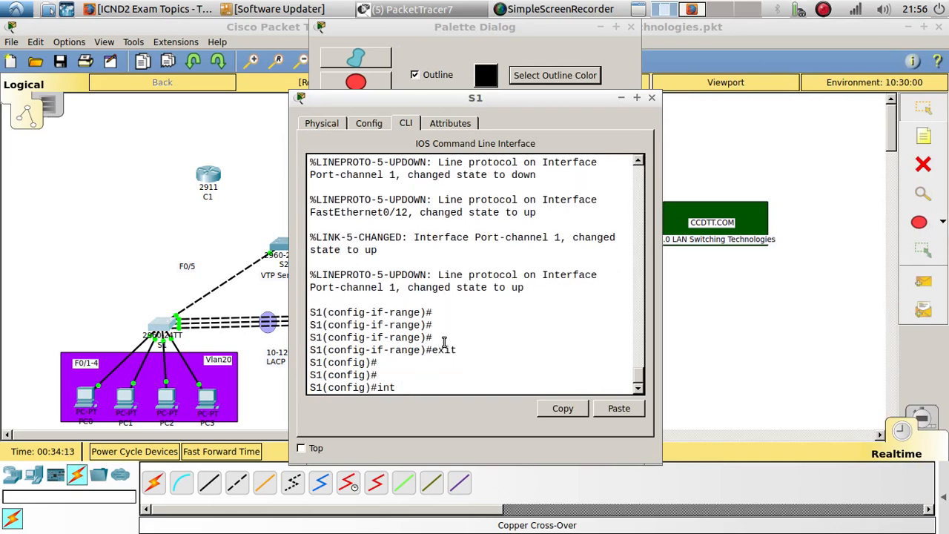
- Enter configuration for interface port-channel 1 on S1
text(int po)
key(Tab)
text(1)
key(Return)
key(Return)
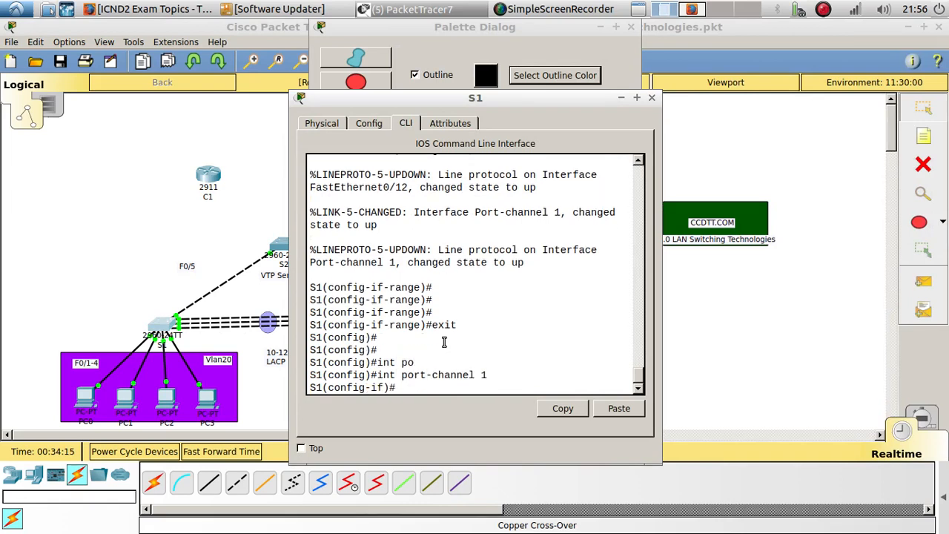
- Set S1's port-channel 1 to trunk mode with switchport mode trunk
text(swi)
key(Tab)
text(mo)
key(Tab)
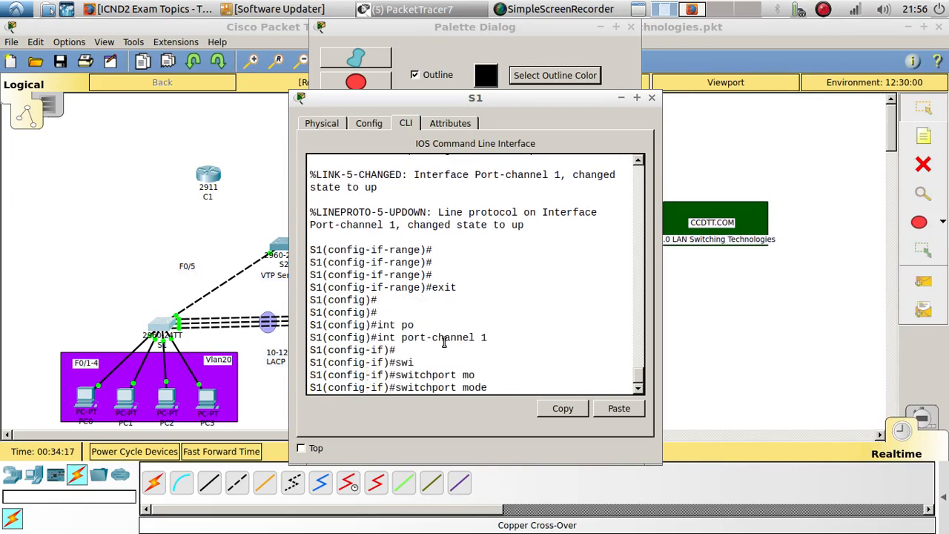
text(tr)
key(Tab)
key(Return)
key(Return)
- Allow only VLANs 10 and 20 on S1's port-channel 1 trunk
text(swi)
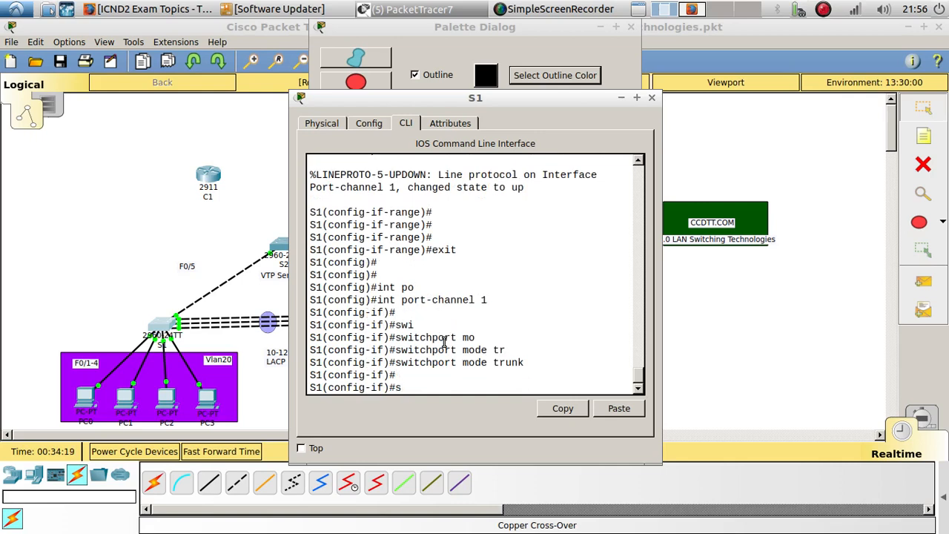
key(Tab)
text(tr)
key(Tab)
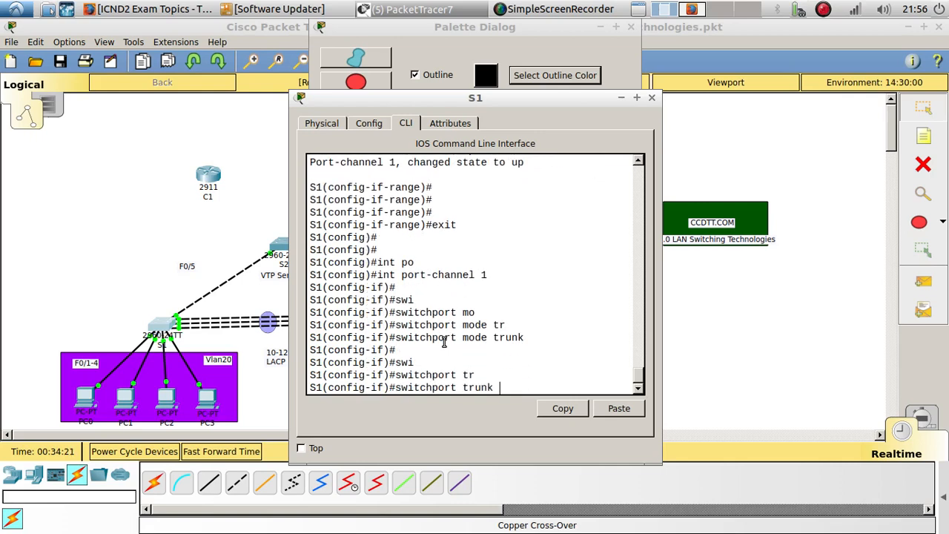
text(all)
key(Tab)
text(v)
key(Tab)
text(1)
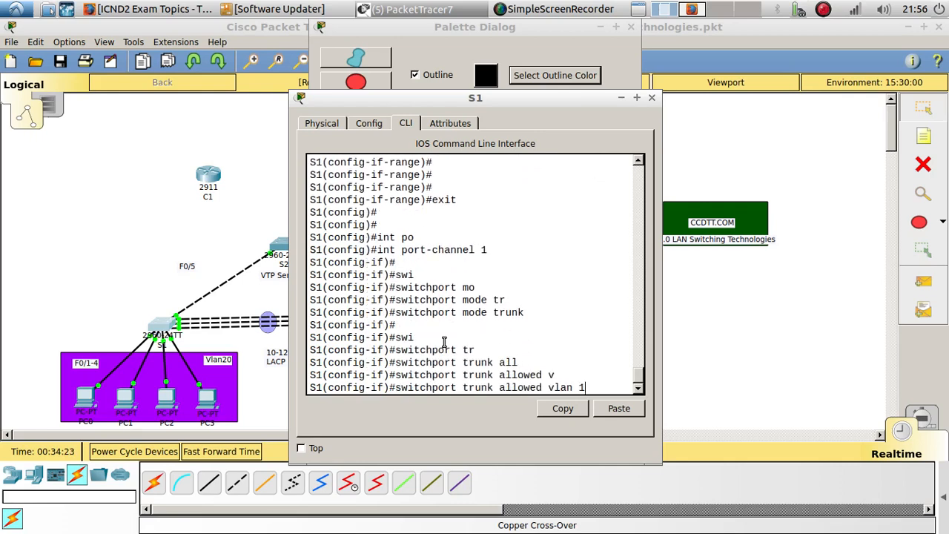
text(0,20)
key(Return)
key(Return)
key(Return)
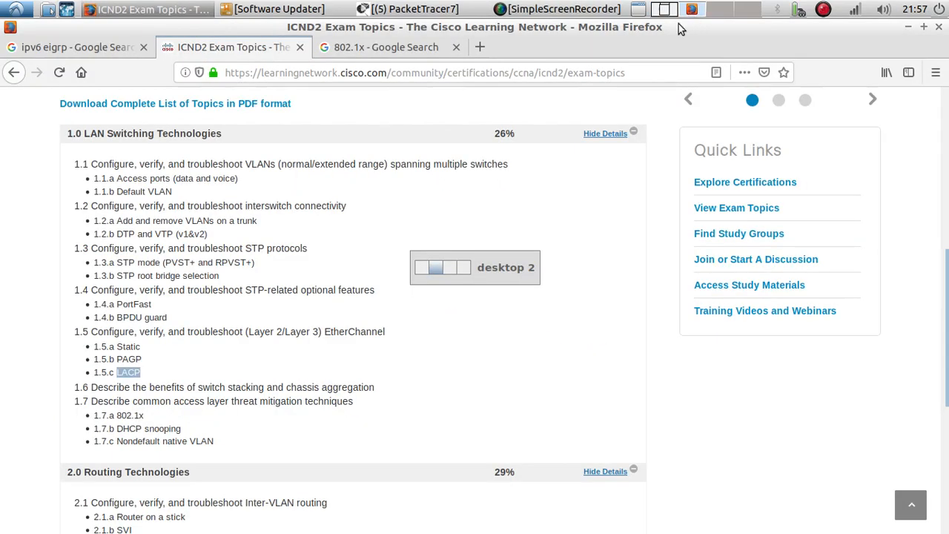
- Switch to the ICND2 exam topics page in Firefox and examine sections 1.6 and 1.7, highlighting DHCP snooping
click(687, 12)
scroll(208, 385, down, 1)
scroll(209, 385, down, 1)
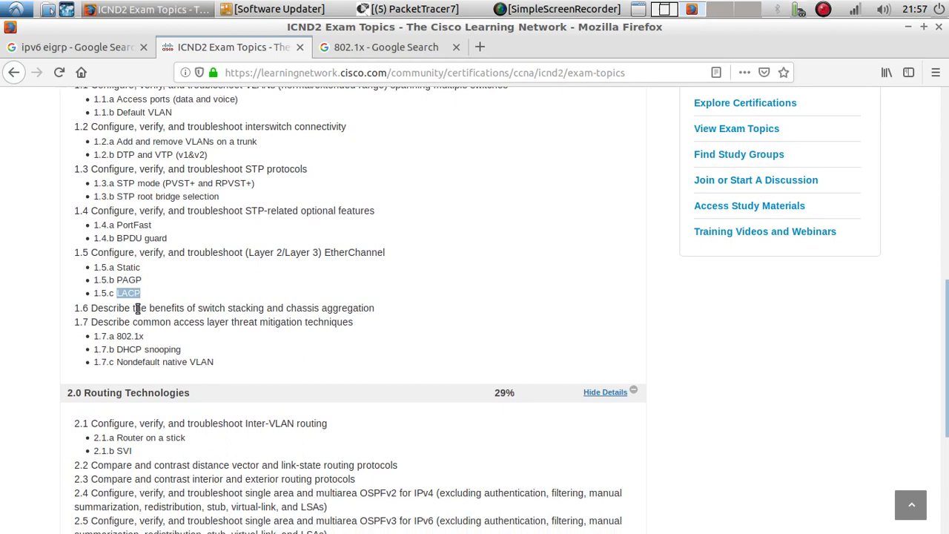
double_click(129, 349)
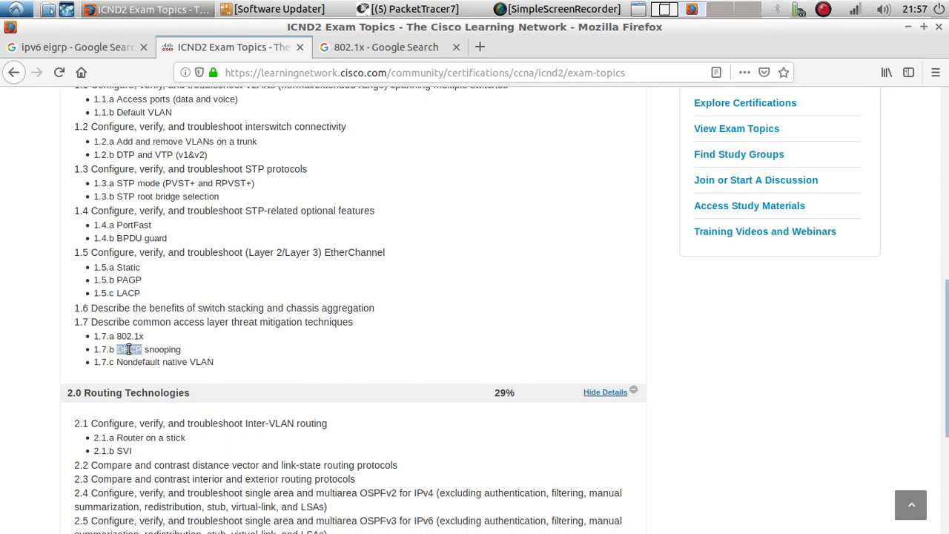
double_click(162, 351)
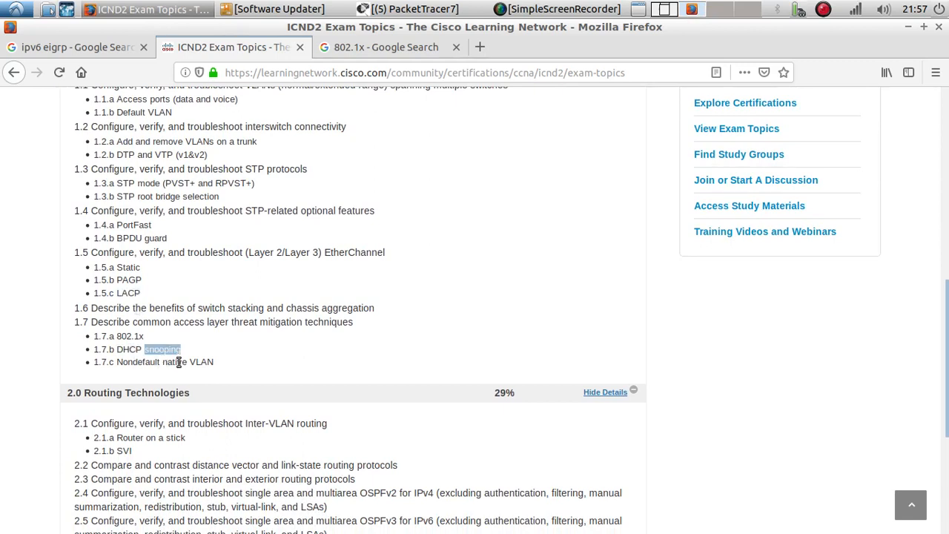
drag(117, 349, 175, 350)
- Return to Packet Tracer and close the S1 window and the Palette Dialog
click(671, 11)
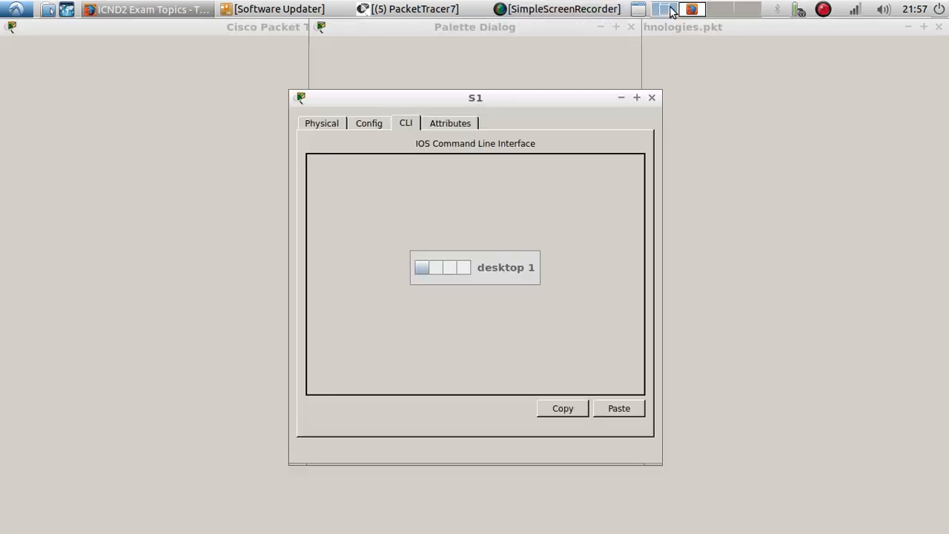
click(652, 98)
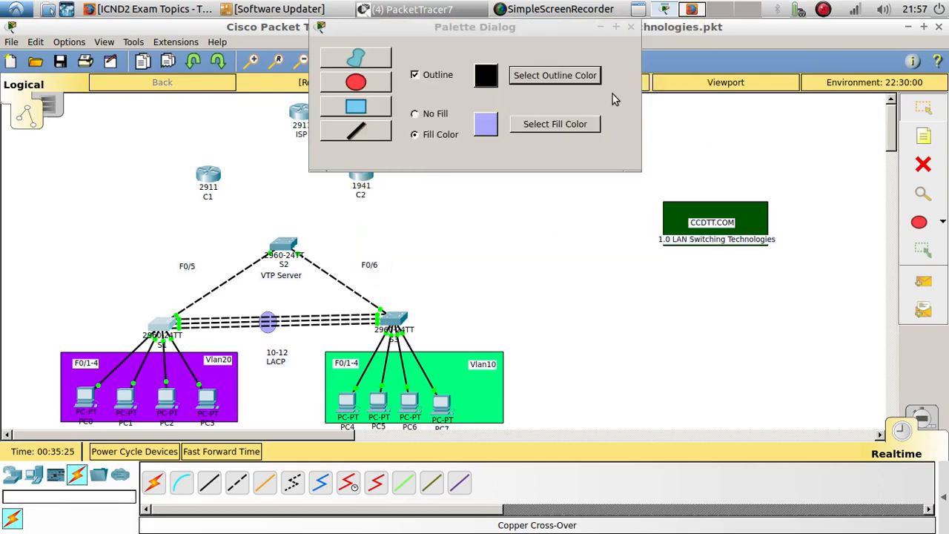
click(631, 27)
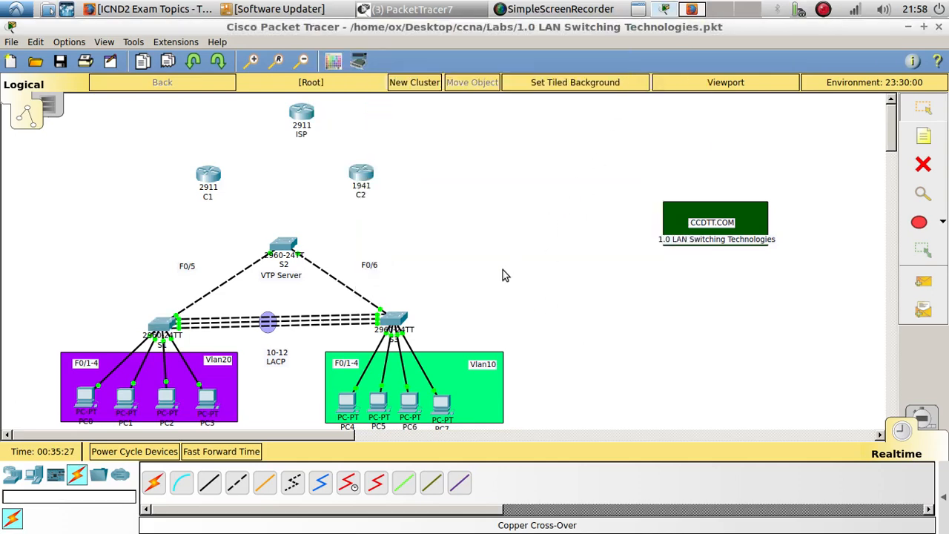